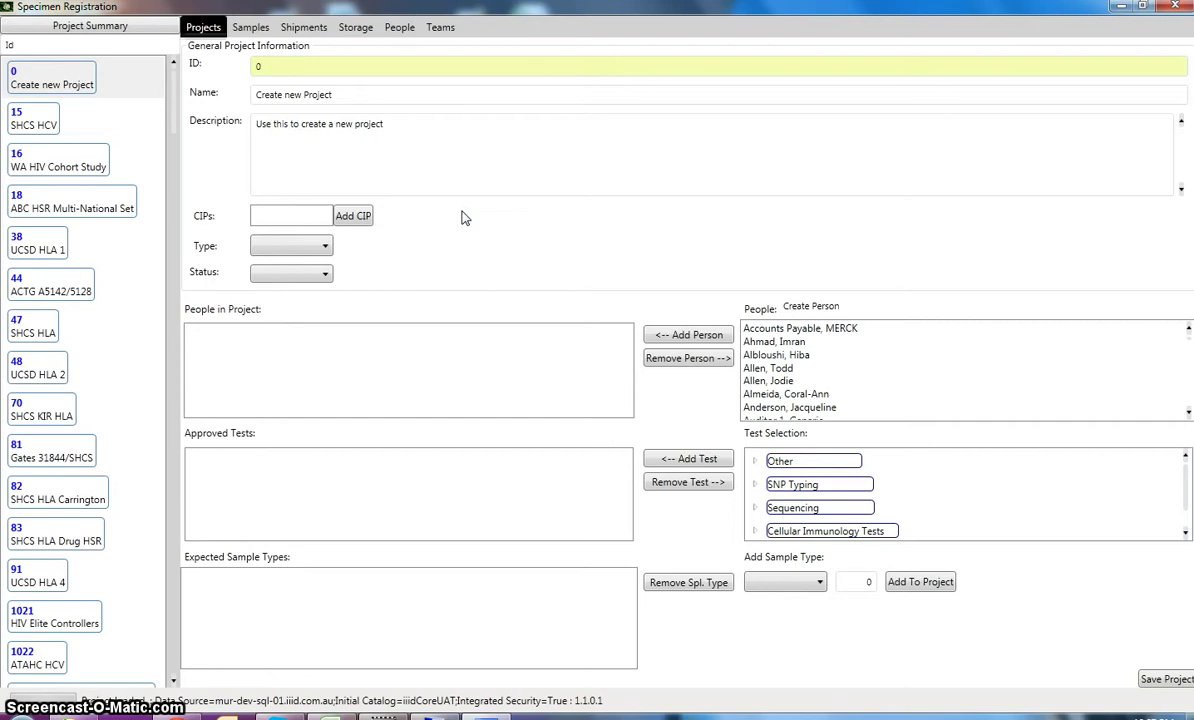
# - Name the new project "Demonstration Project" and replace its description with "descripition"
pyautogui.click(490, 220)
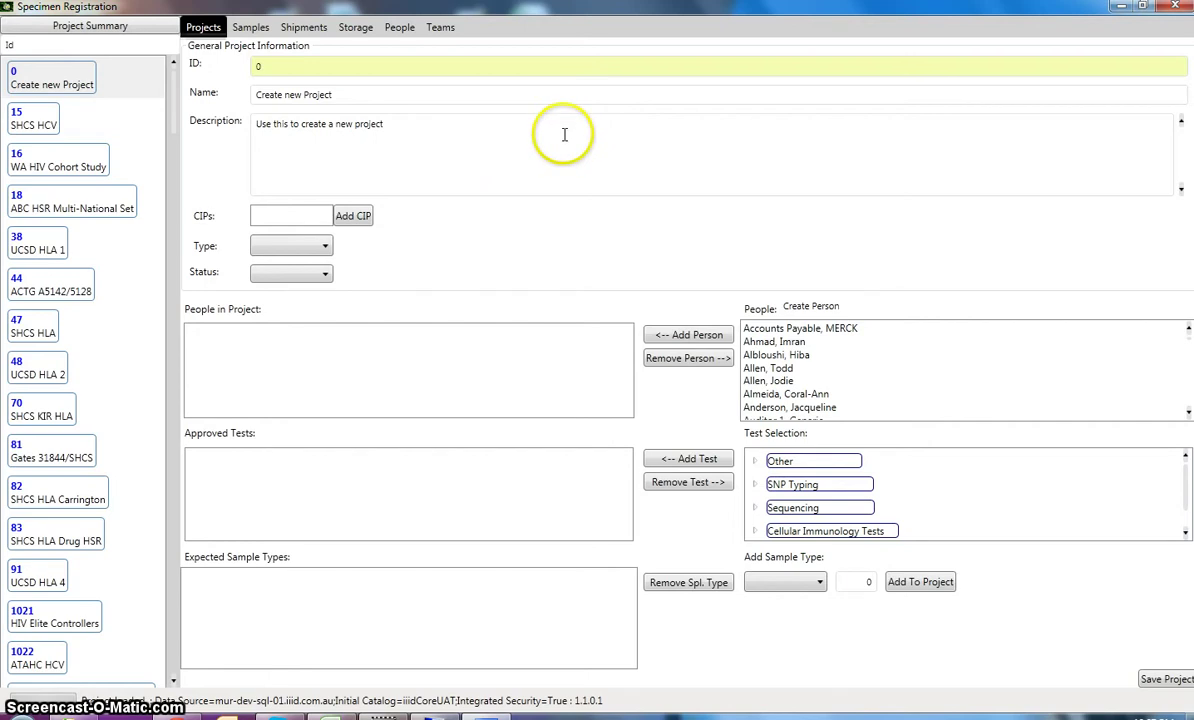
pyautogui.moveTo(345, 96); pyautogui.dragTo(224, 88)
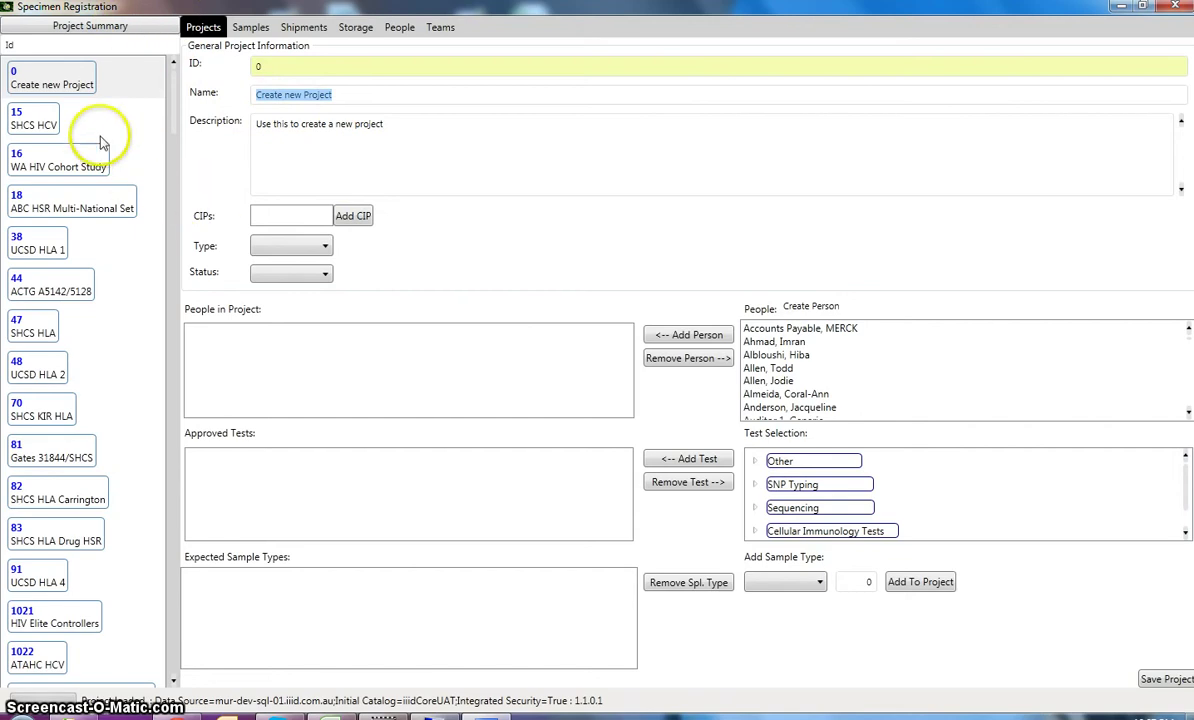
pyautogui.click(124, 80)
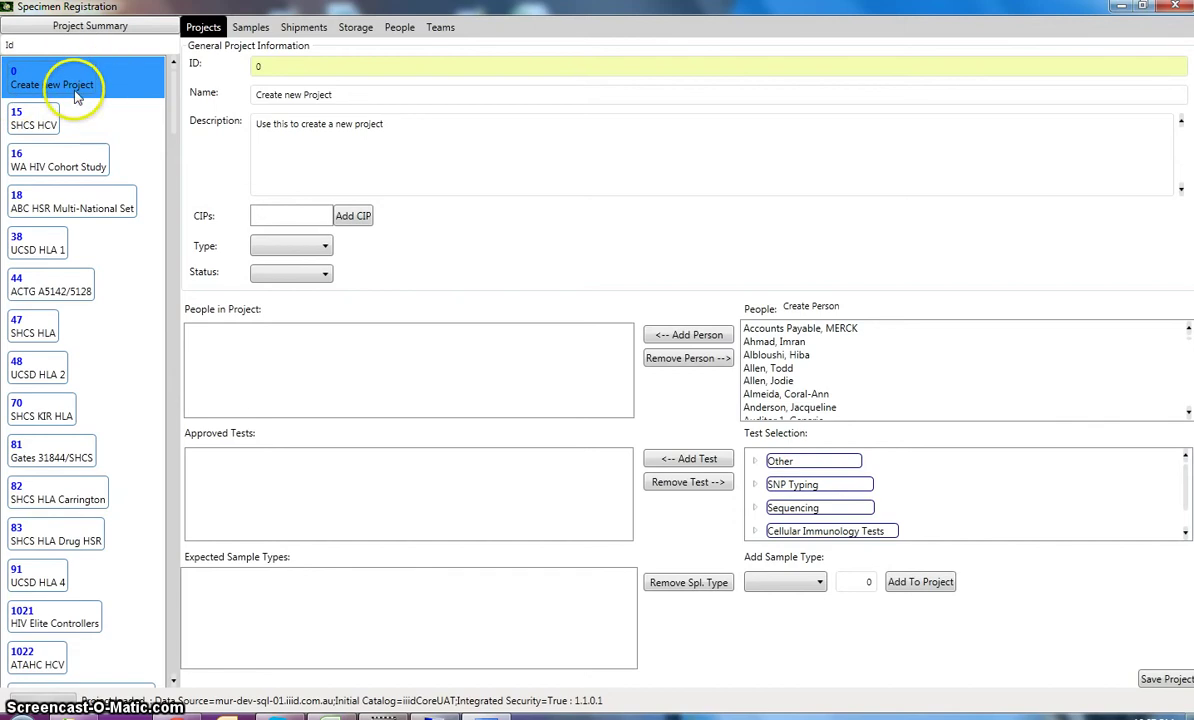
pyautogui.click(365, 93)
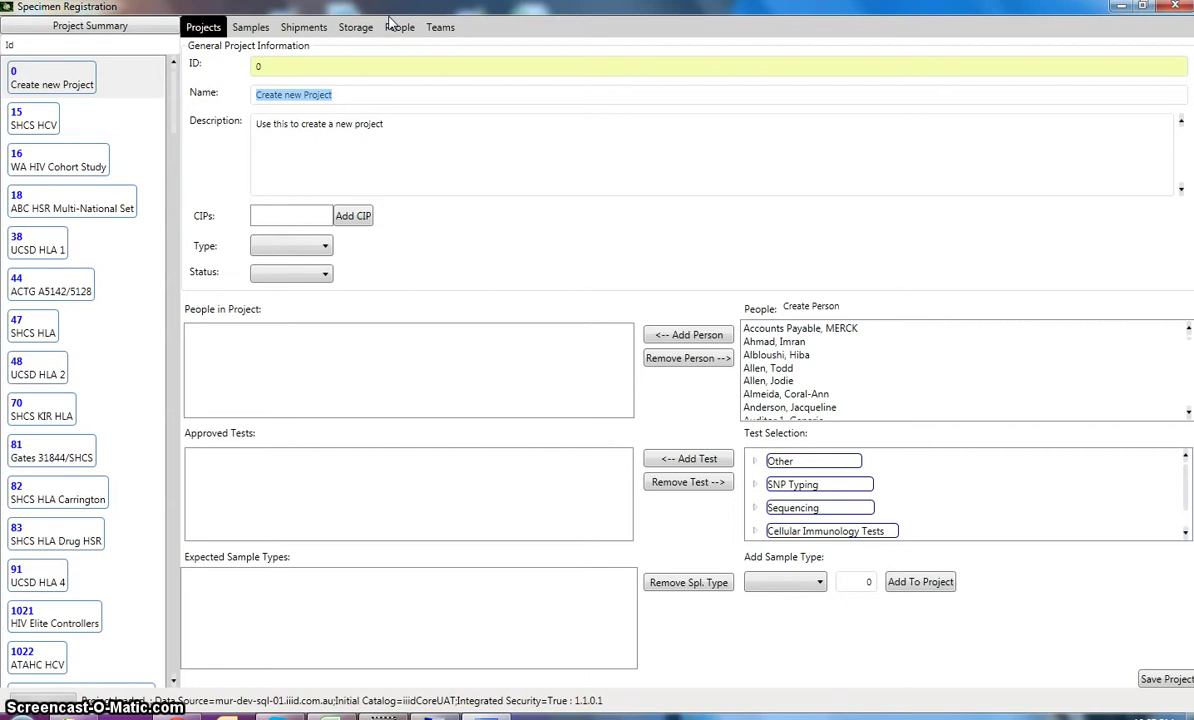
pyautogui.write('Te')
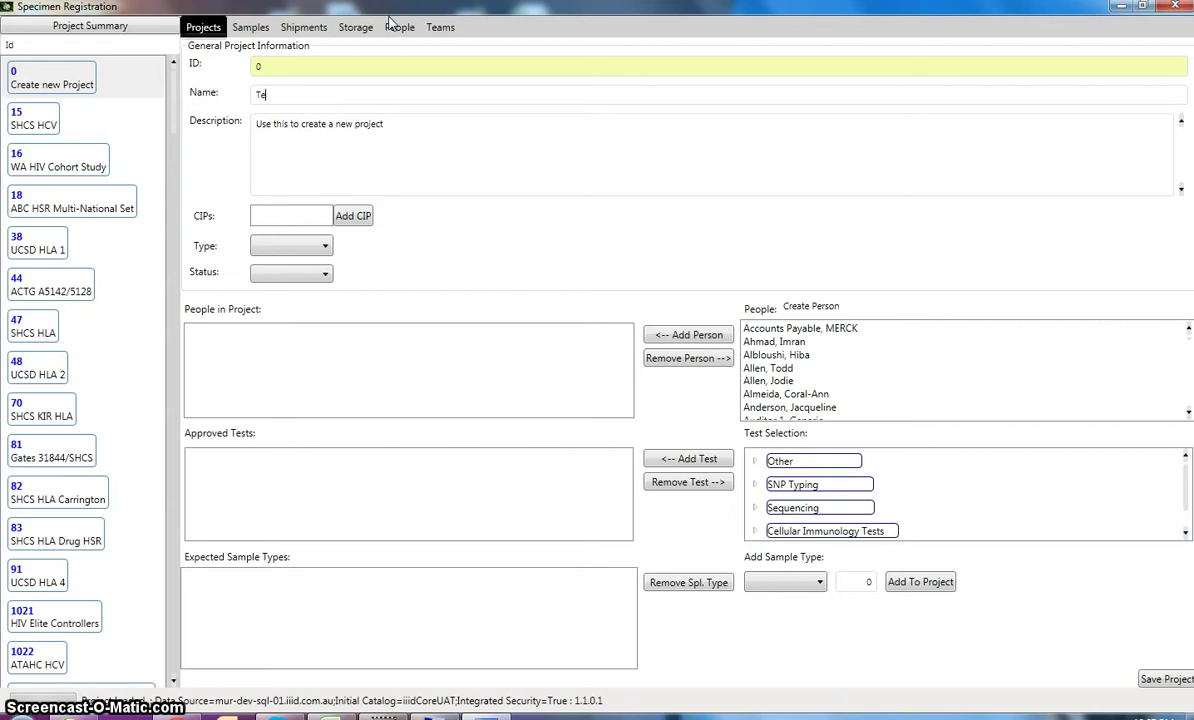
pyautogui.write('stration Project')
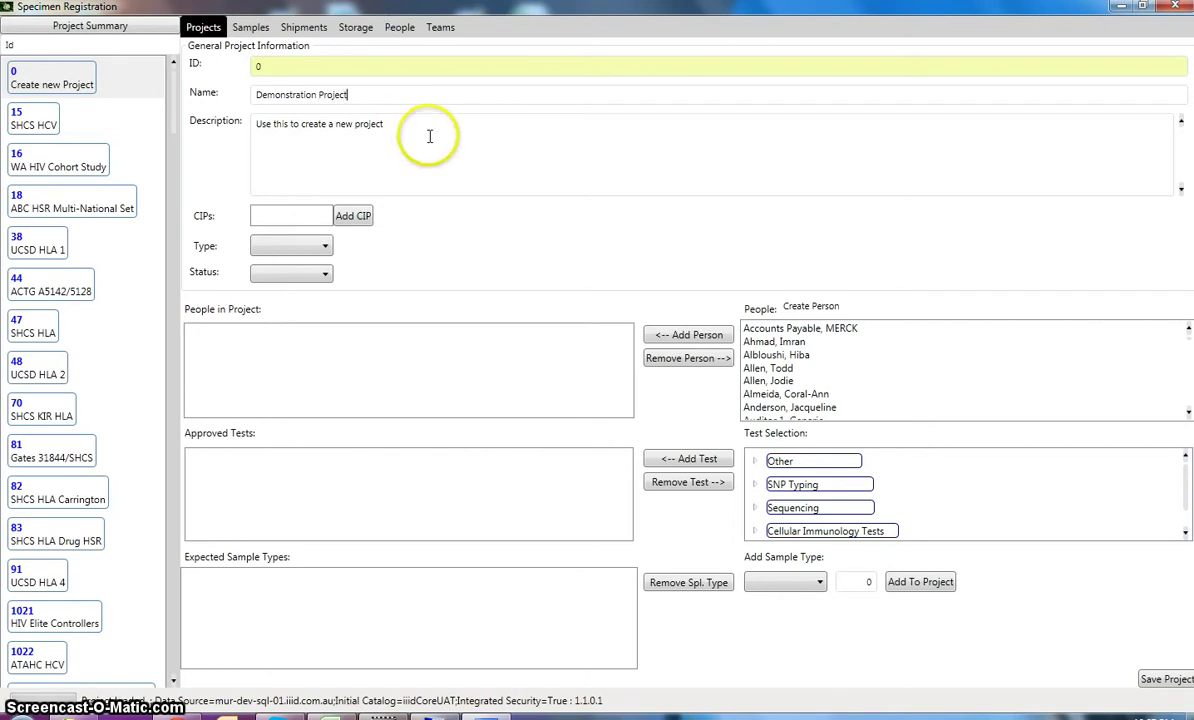
pyautogui.moveTo(434, 128); pyautogui.dragTo(168, 128)
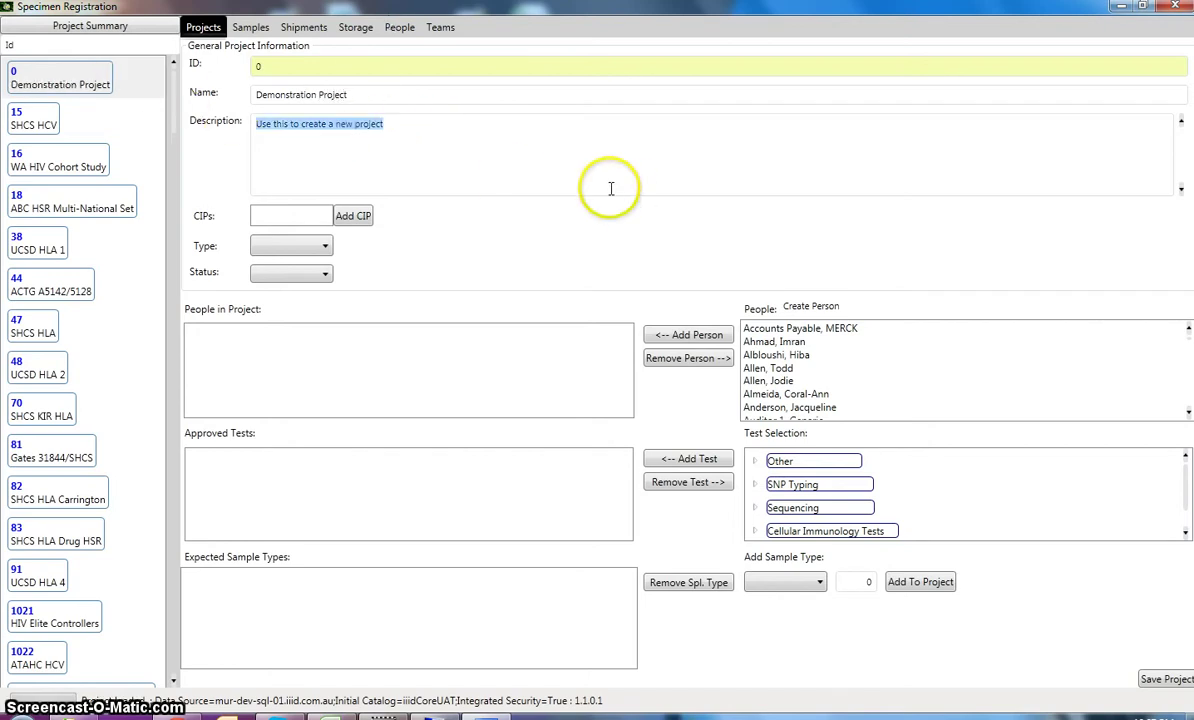
pyautogui.write('description')
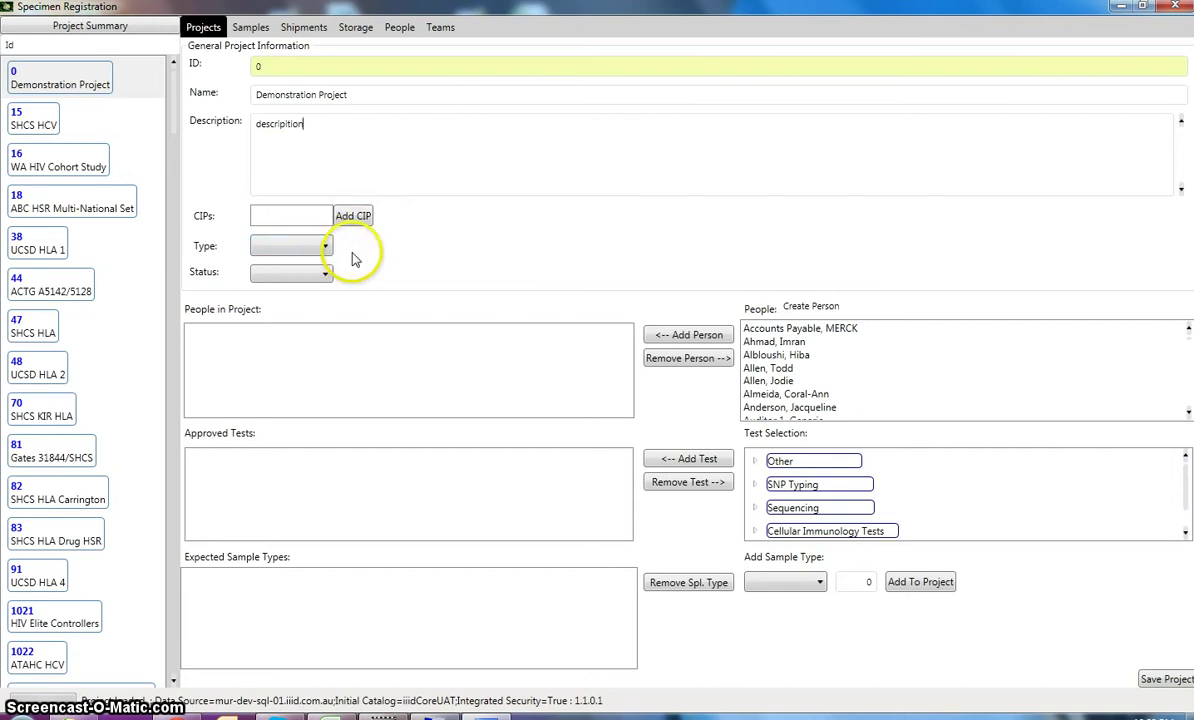
# - Check the project's type and status options and try to save the project with both left blank
pyautogui.click(328, 249)
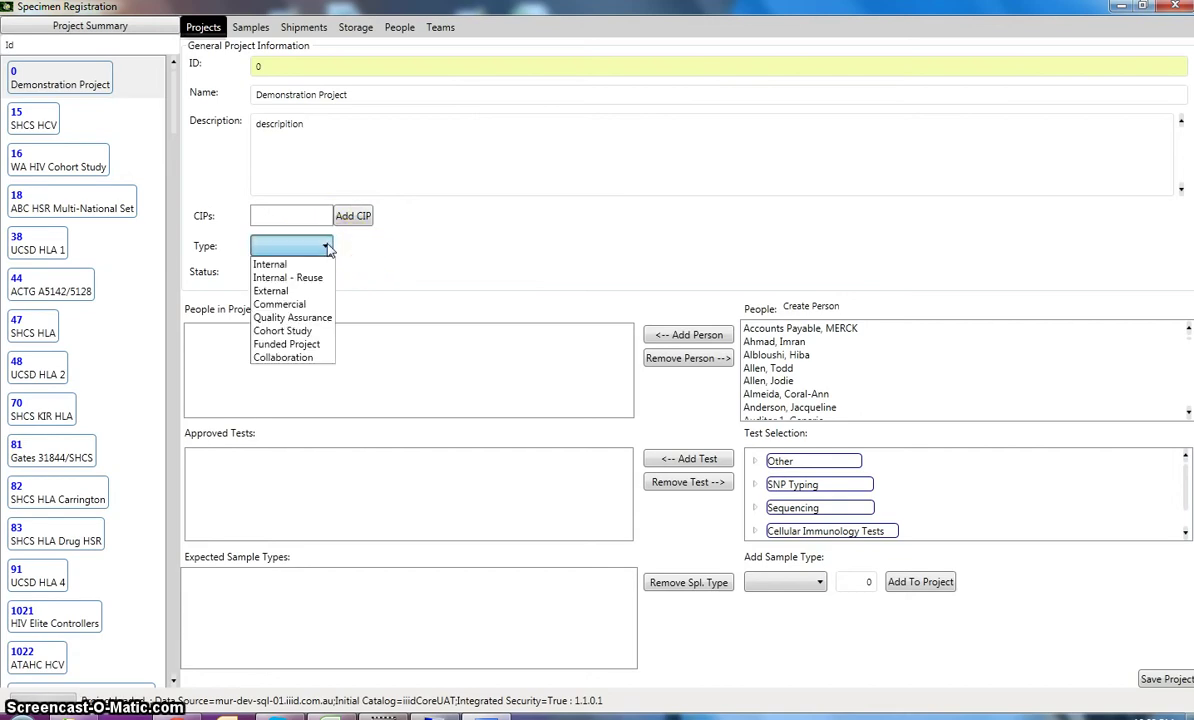
pyautogui.click(320, 266)
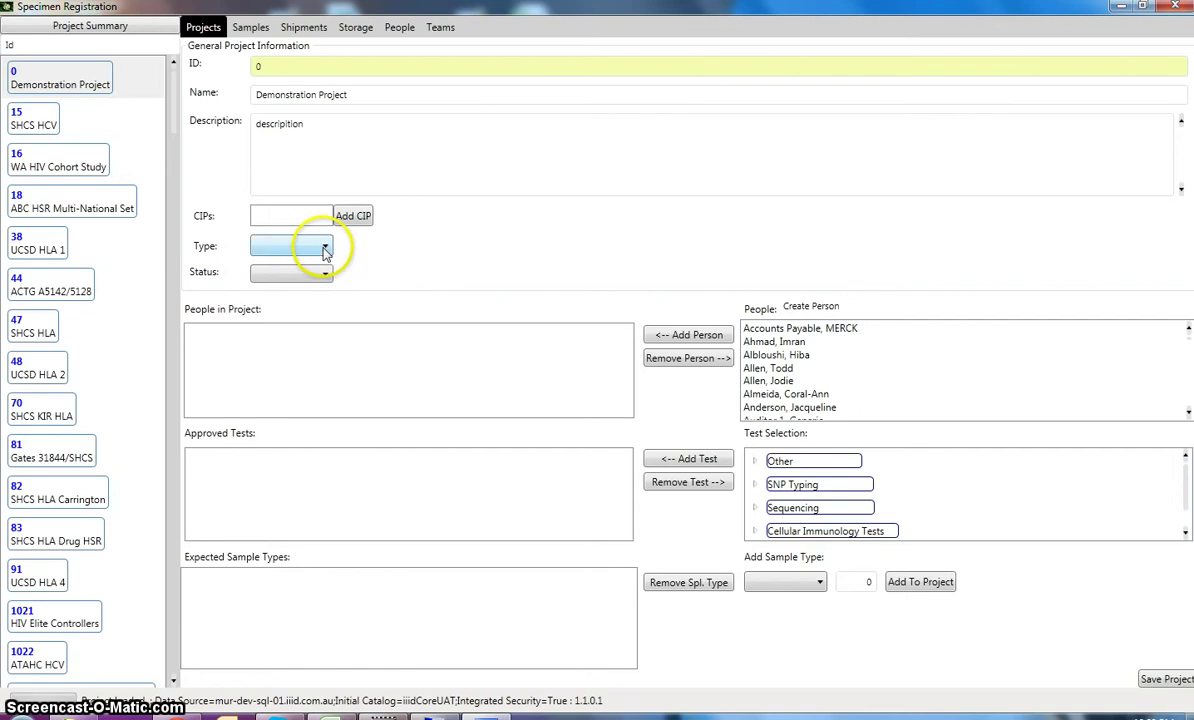
pyautogui.click(322, 246)
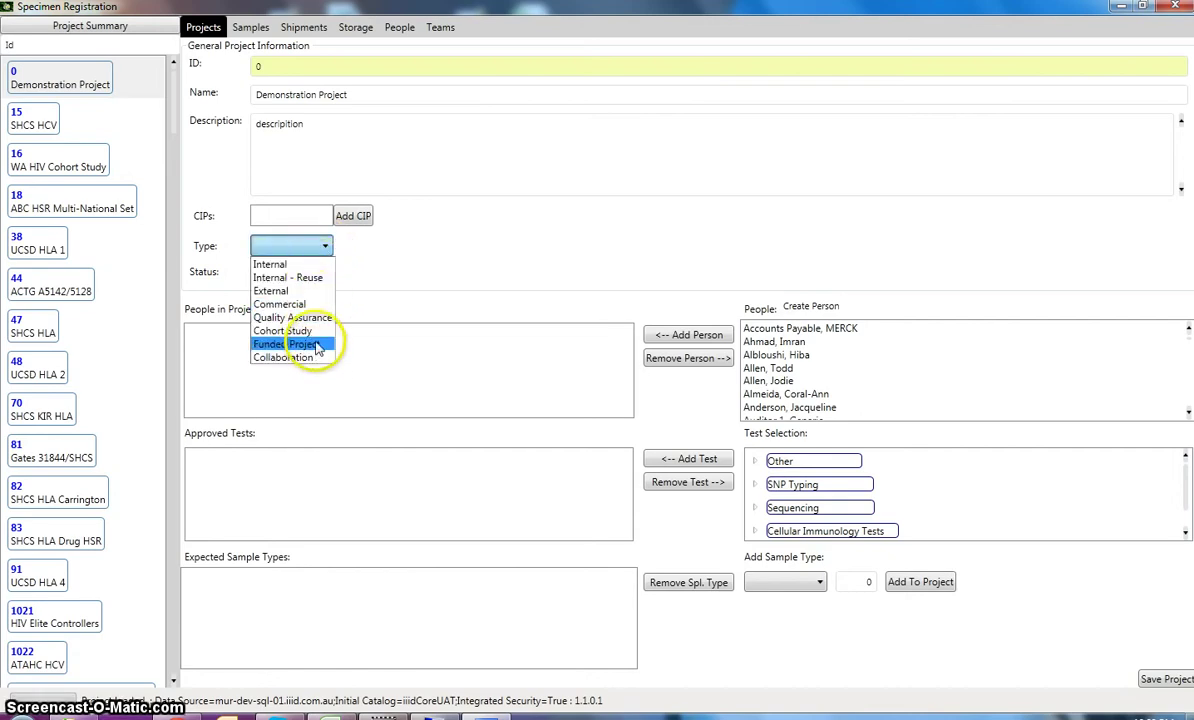
pyautogui.click(460, 232)
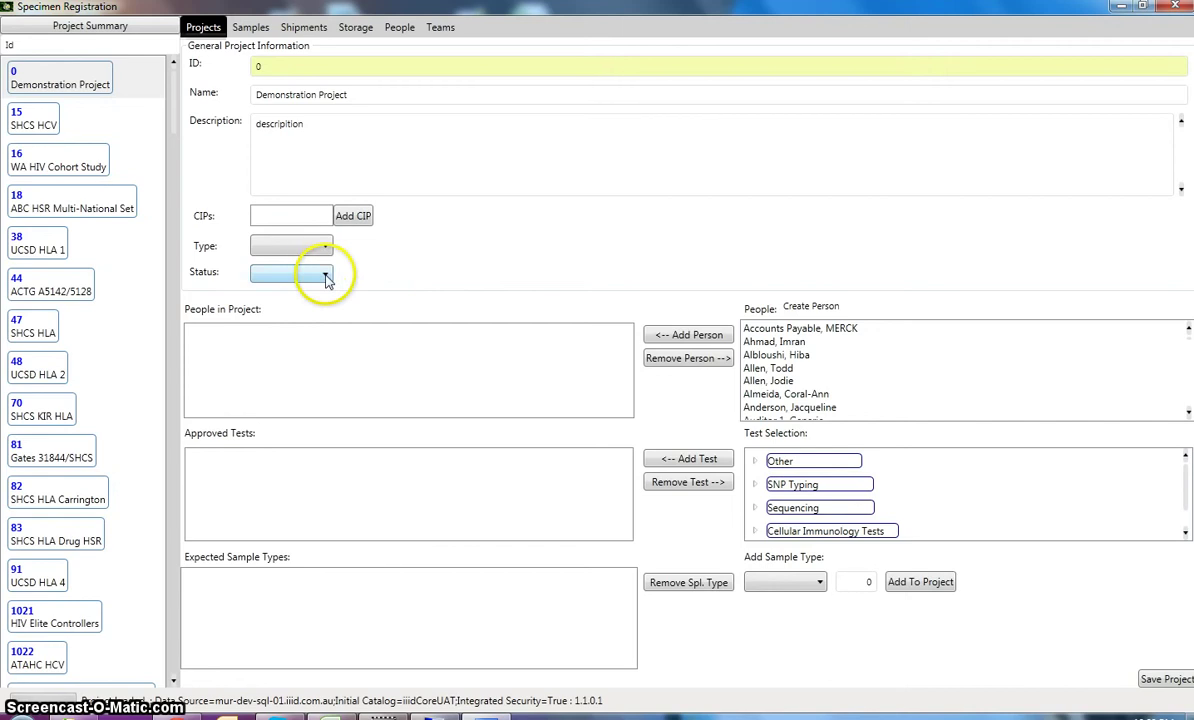
pyautogui.click(326, 277)
pyautogui.click(325, 270)
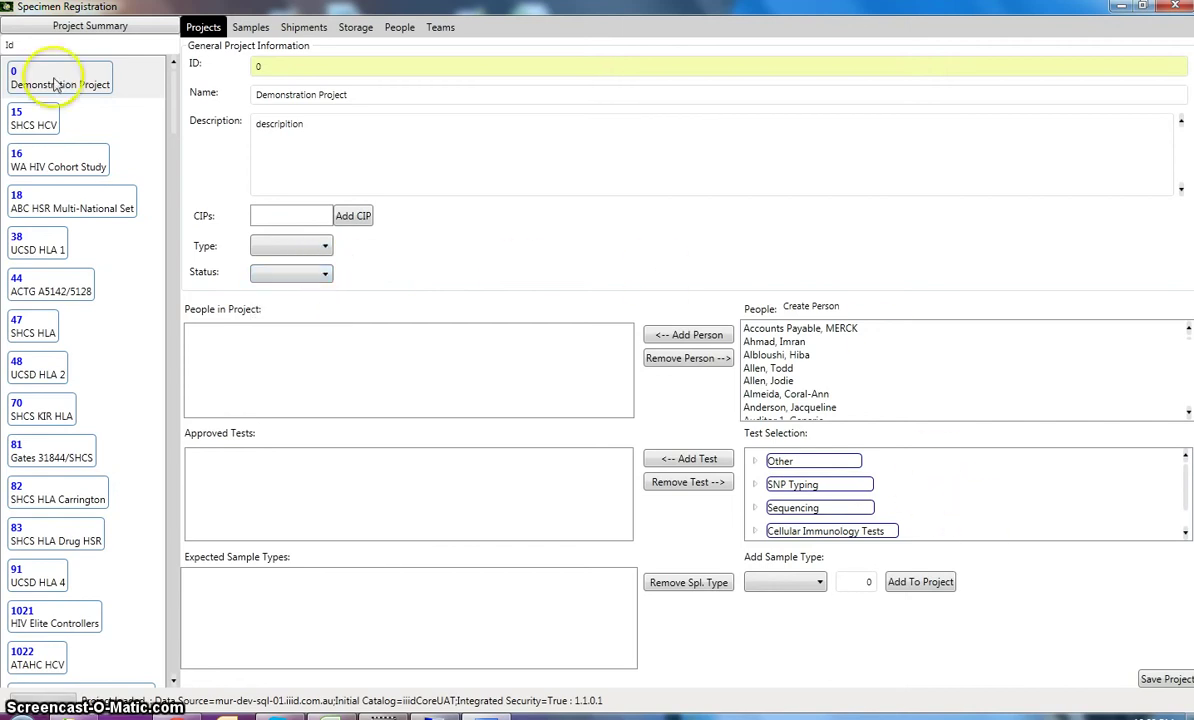
pyautogui.click(1160, 680)
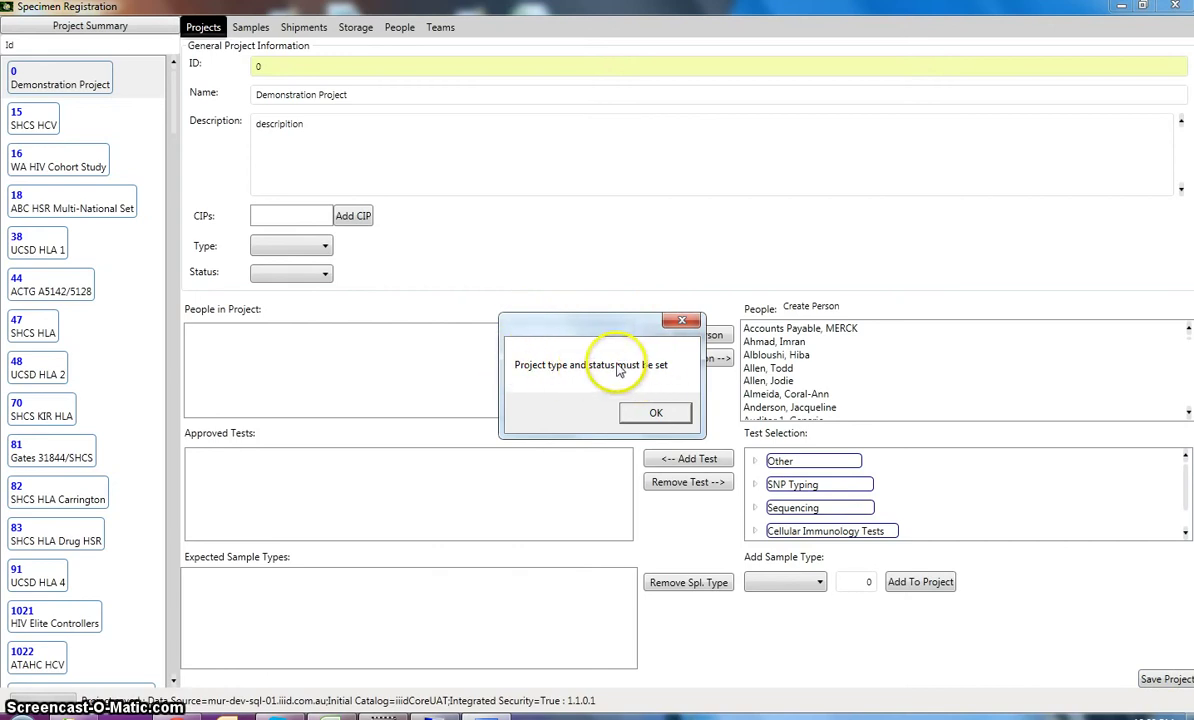
pyautogui.click(652, 412)
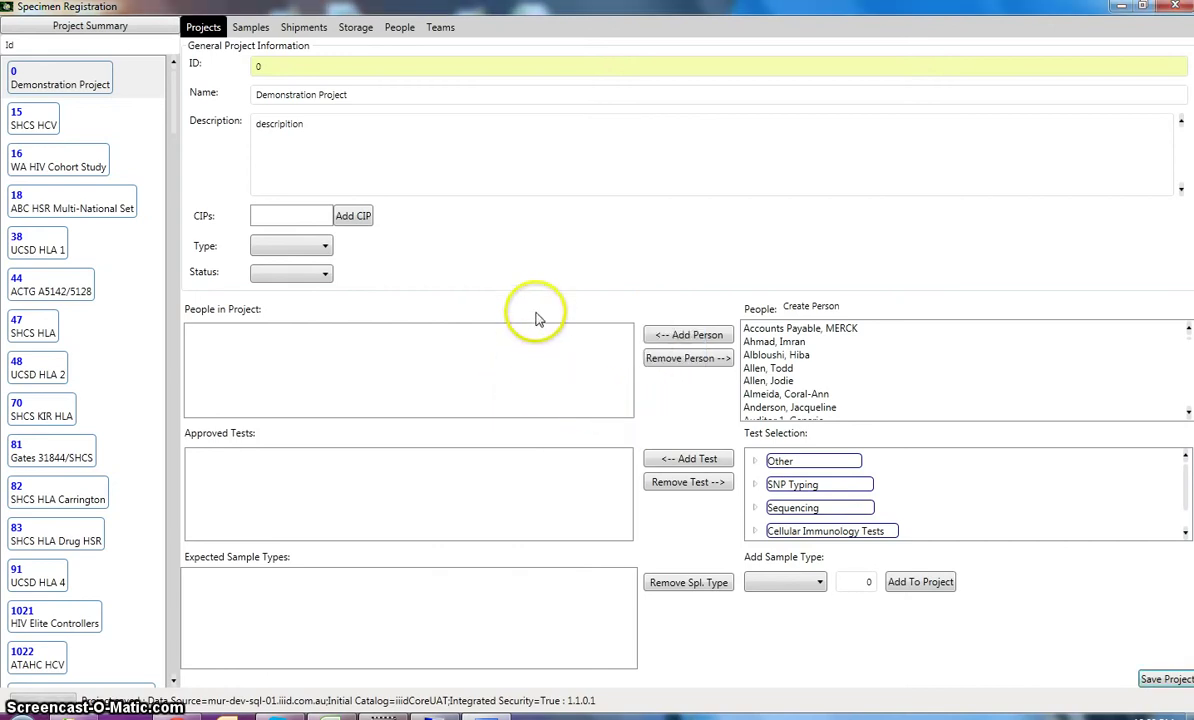
# - Set the new project's type to Internal and its status to Open
pyautogui.click(322, 246)
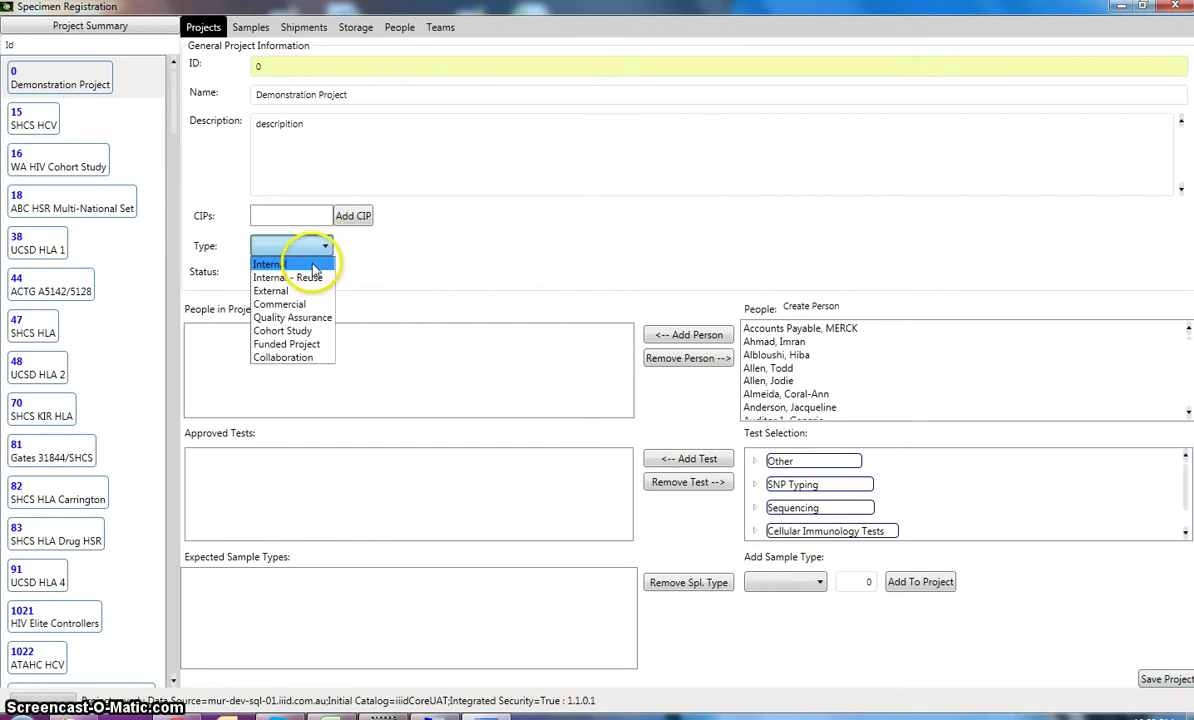
pyautogui.click(312, 265)
pyautogui.click(326, 280)
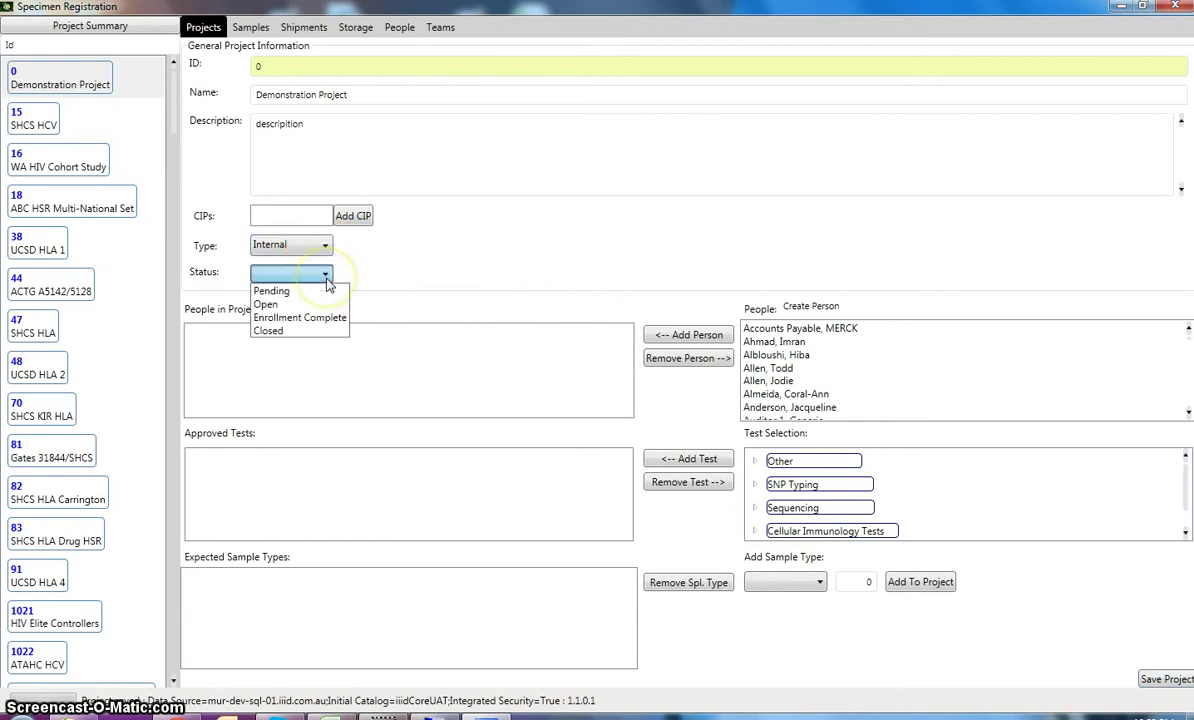
pyautogui.click(312, 305)
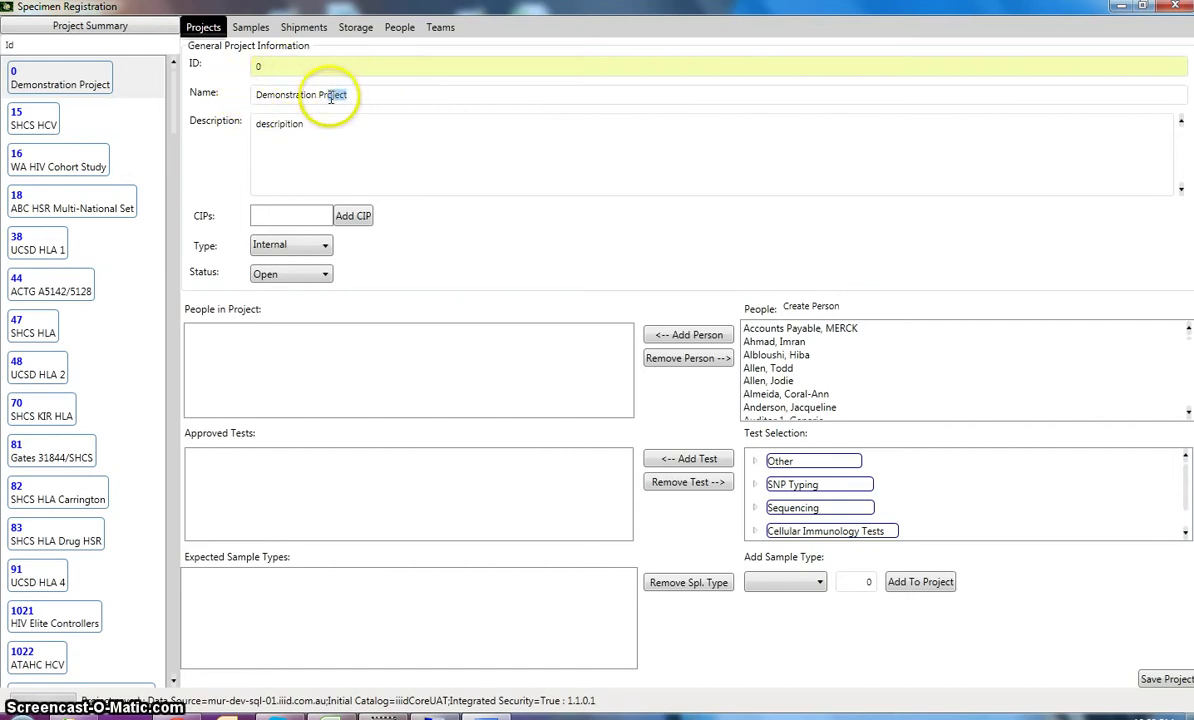
# - Try to save the new project under the already registered name "SHCS HCV"
pyautogui.moveTo(331, 97); pyautogui.dragTo(224, 100)
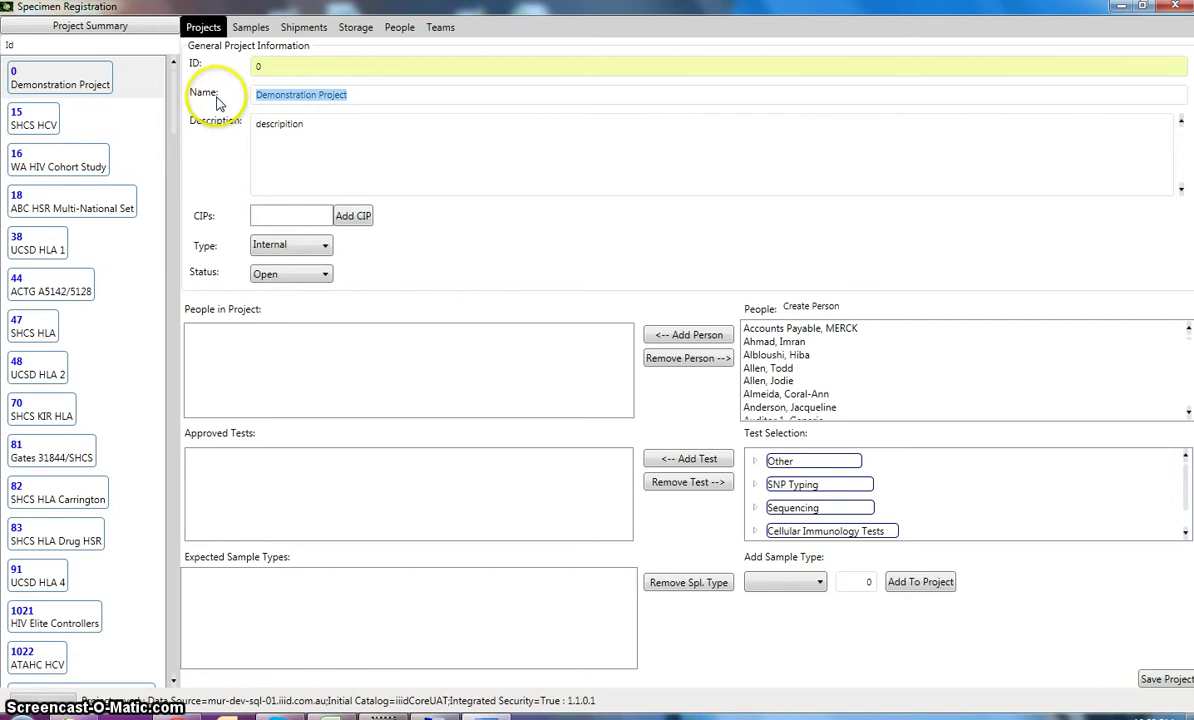
pyautogui.write('SHC')
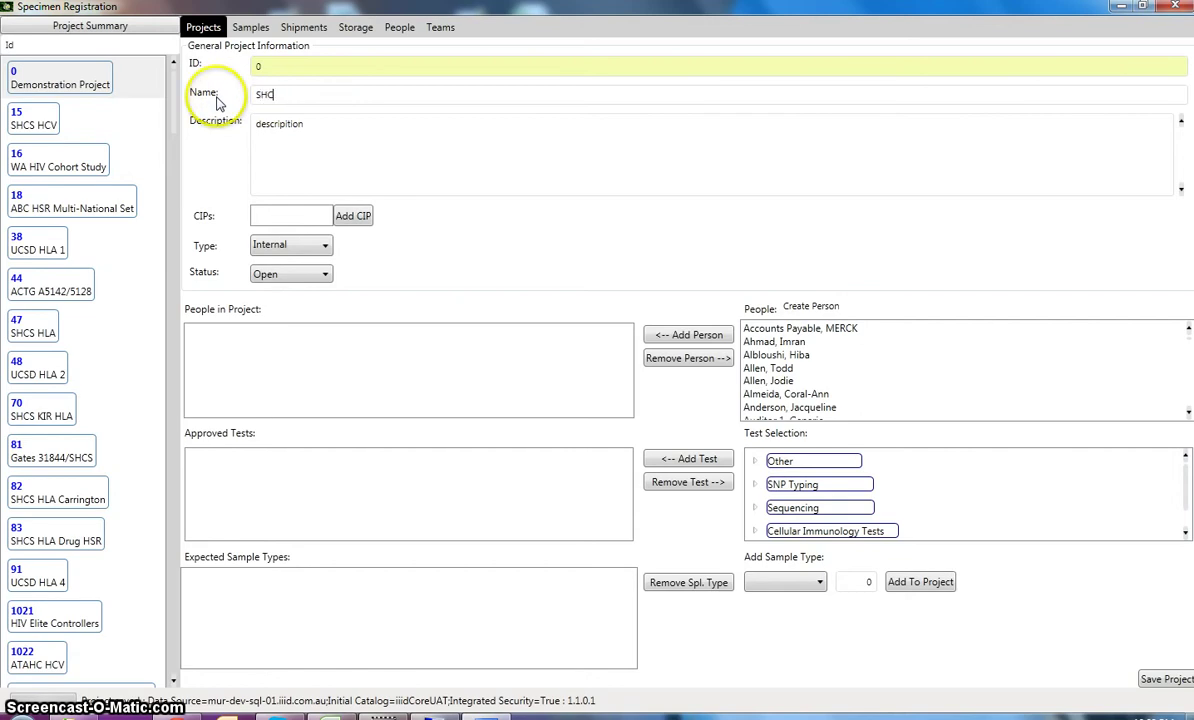
pyautogui.write('S HCV')
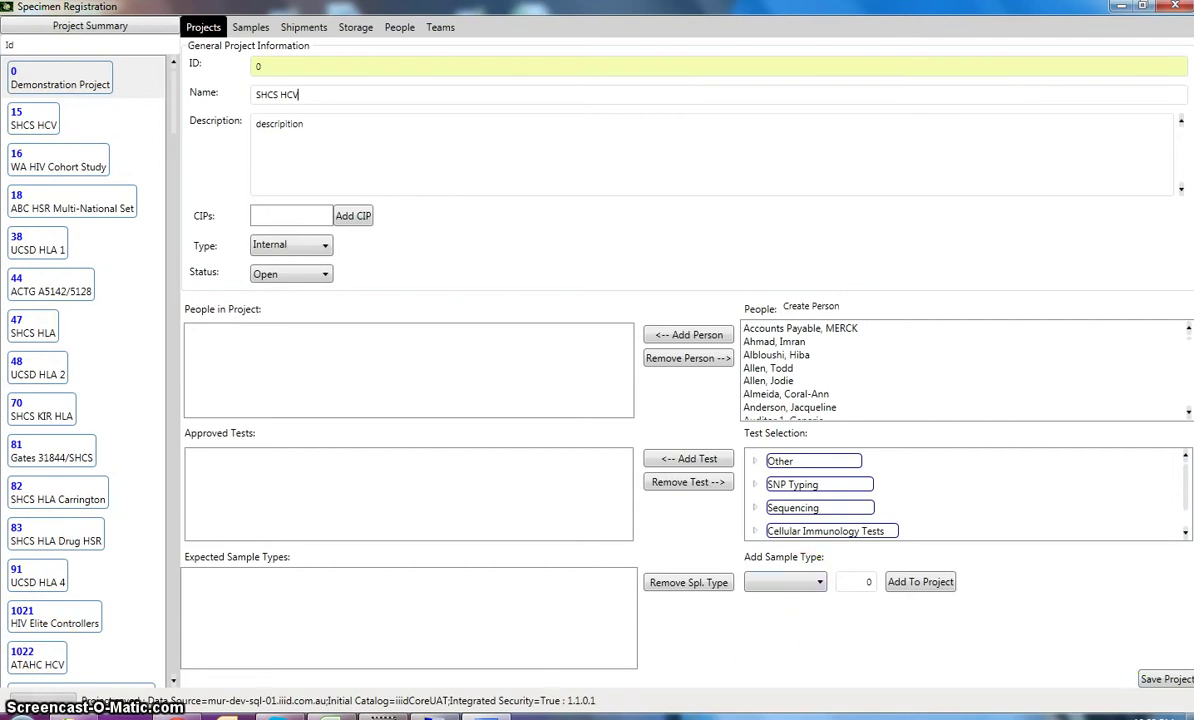
pyautogui.click(1164, 681)
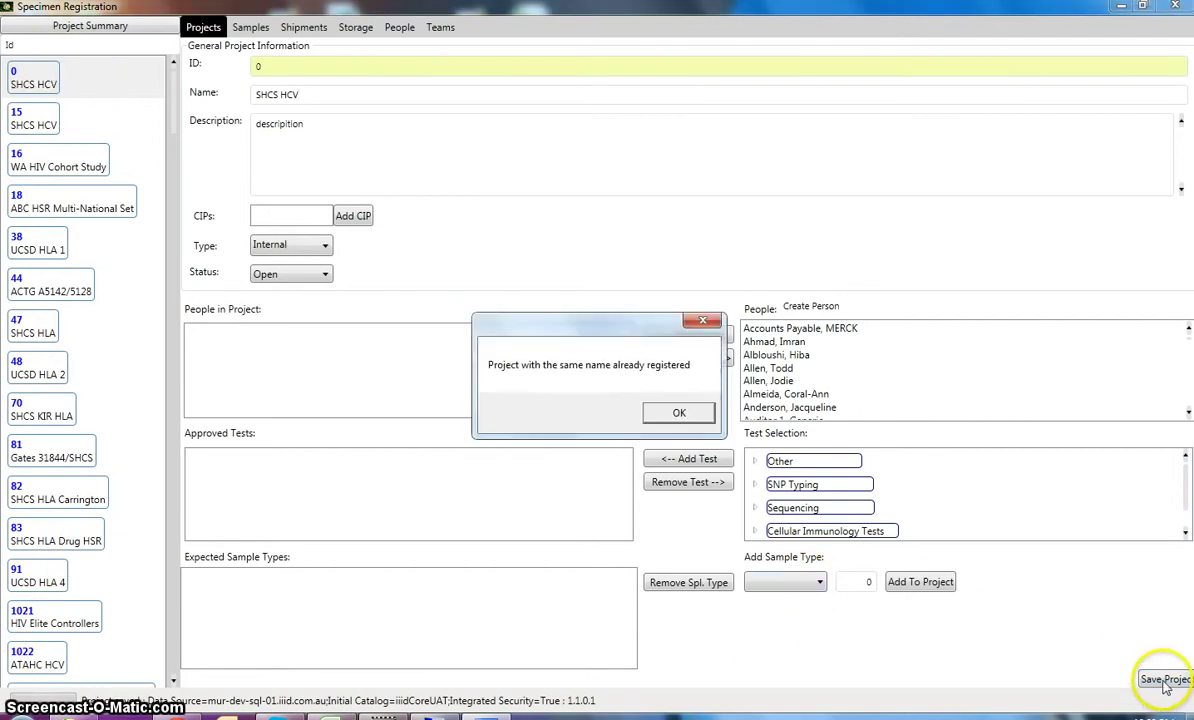
pyautogui.click(678, 411)
# - Rename the new project "Demo project" and save it
pyautogui.moveTo(298, 94); pyautogui.dragTo(203, 117)
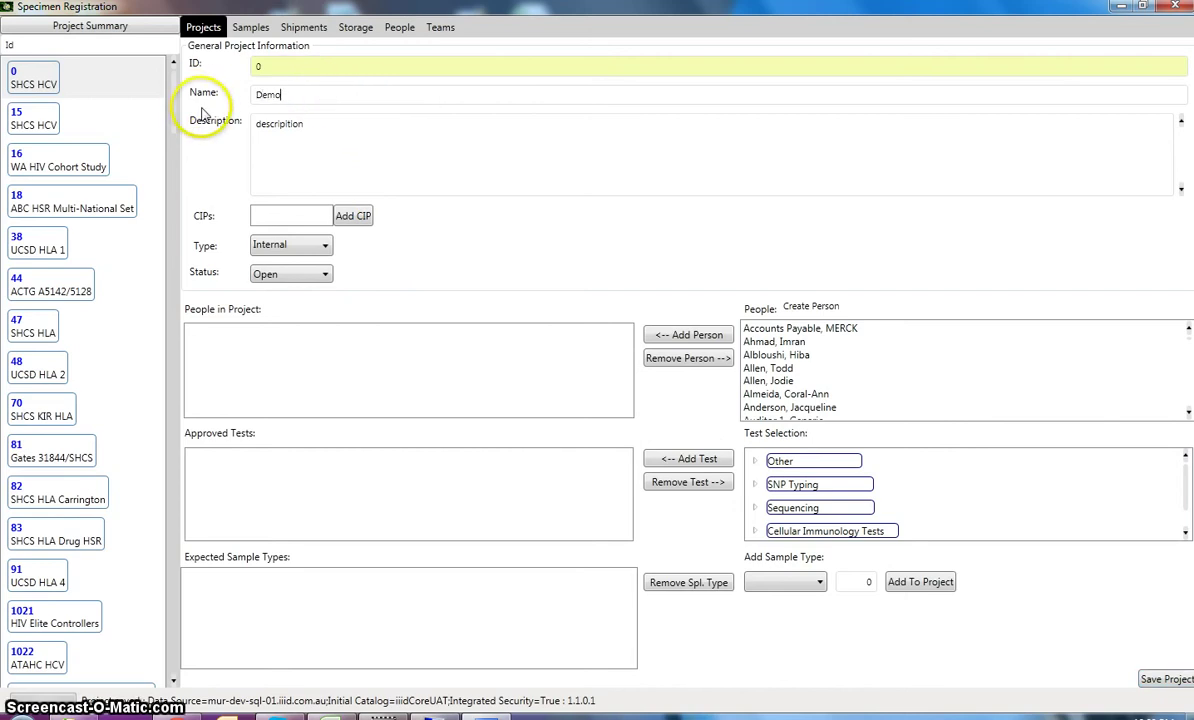
pyautogui.write('Demo project')
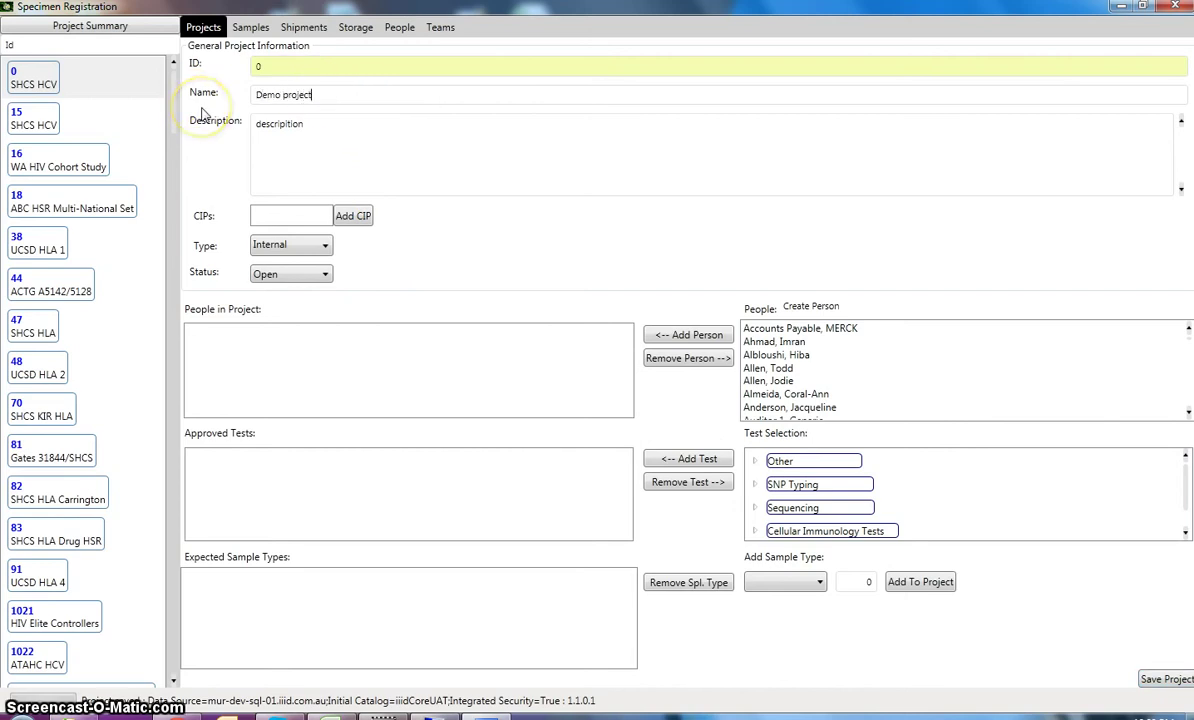
pyautogui.click(164, 43)
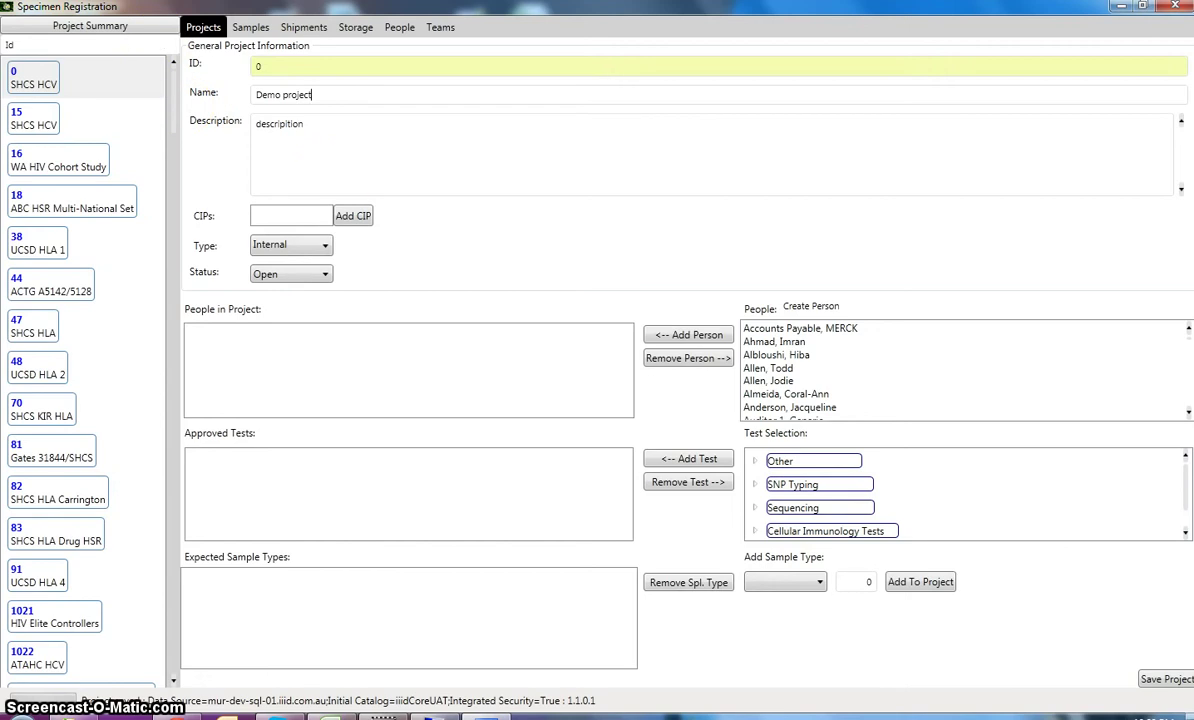
pyautogui.click(1166, 681)
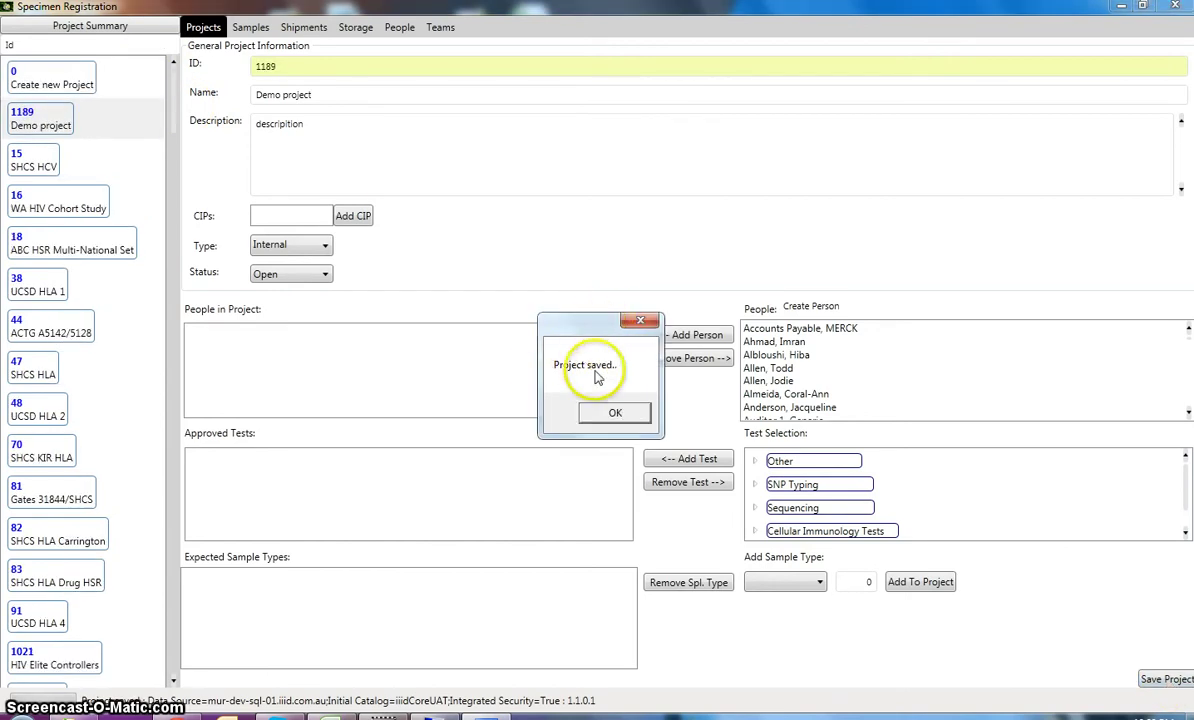
pyautogui.click(615, 413)
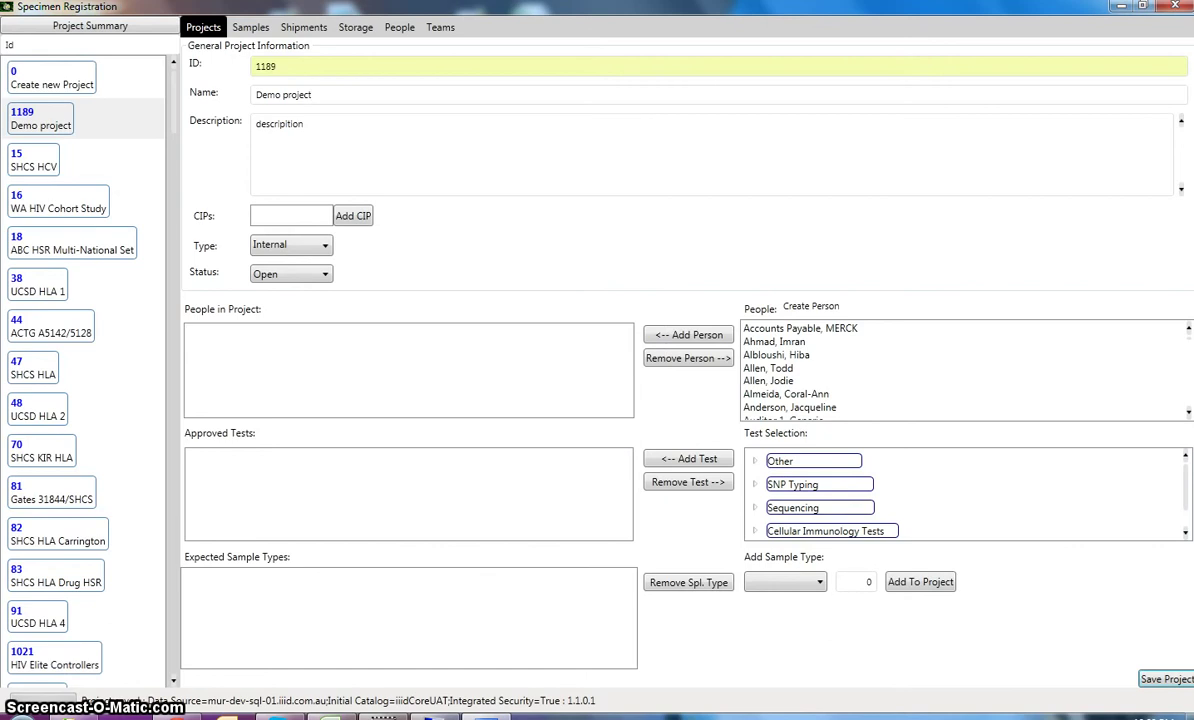
pyautogui.click(19, 119)
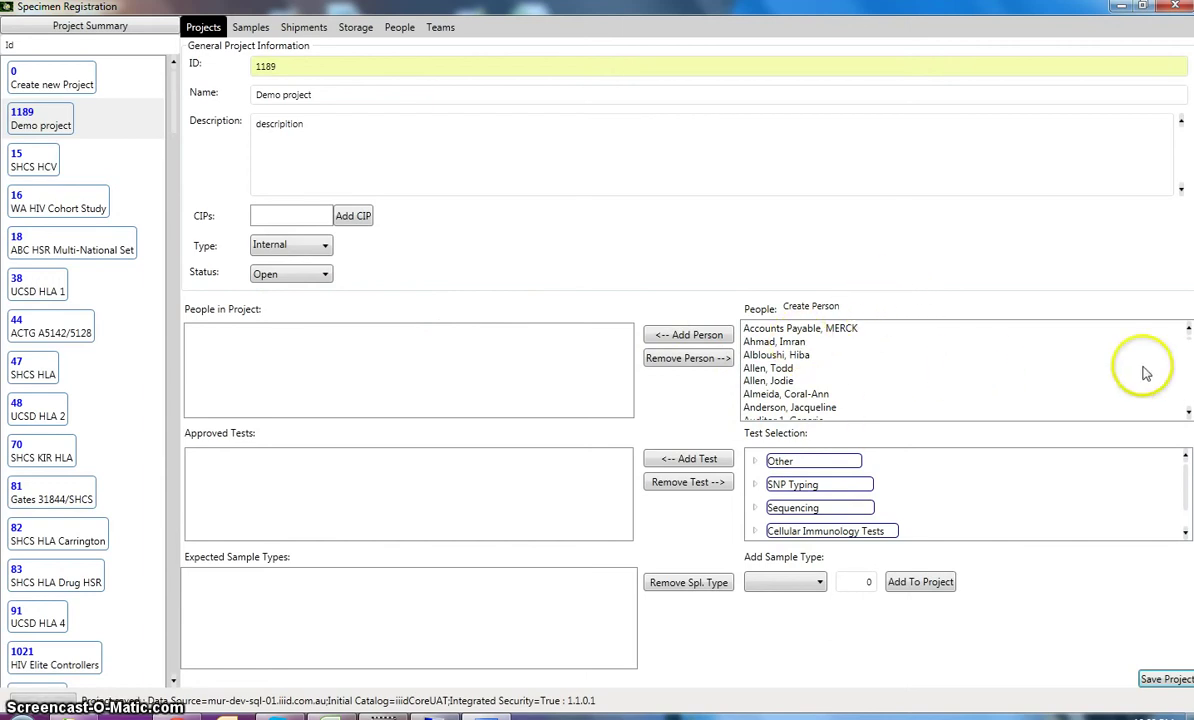
# - Find the person to add in the list of available people and open the role selection for them
pyautogui.click(1188, 413)
pyautogui.scroll(-1, 1173, 405)
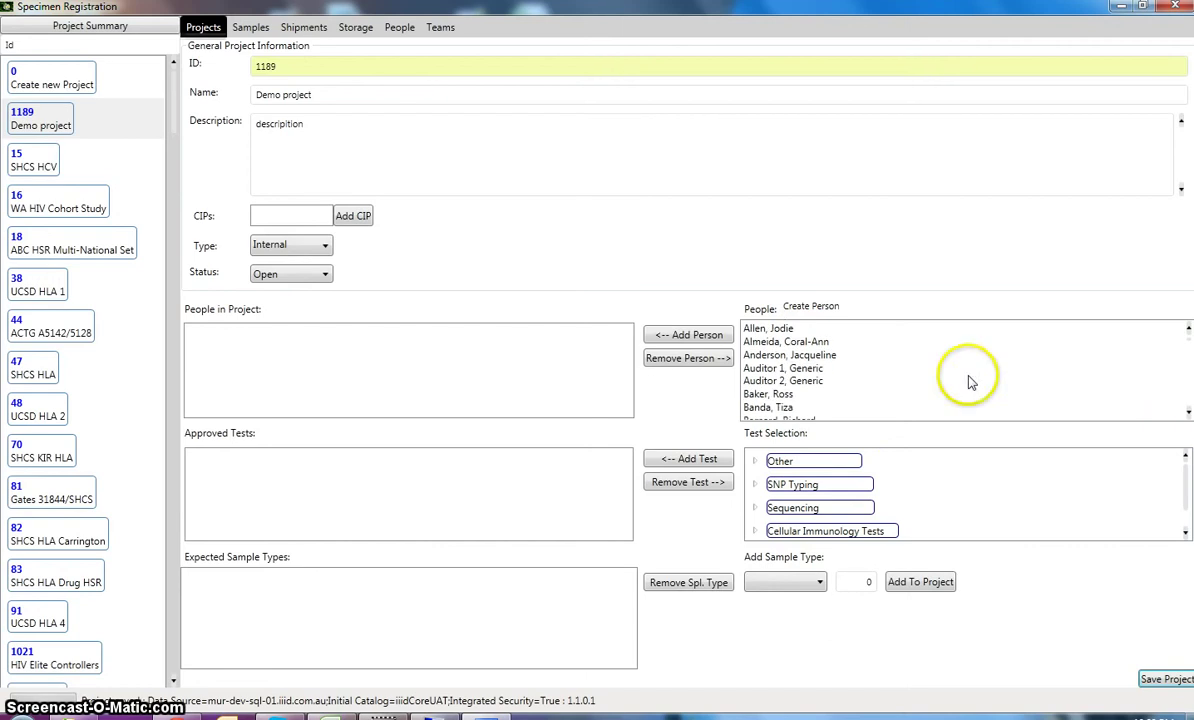
pyautogui.moveTo(1189, 345); pyautogui.dragTo(1187, 359)
pyautogui.click(1188, 357)
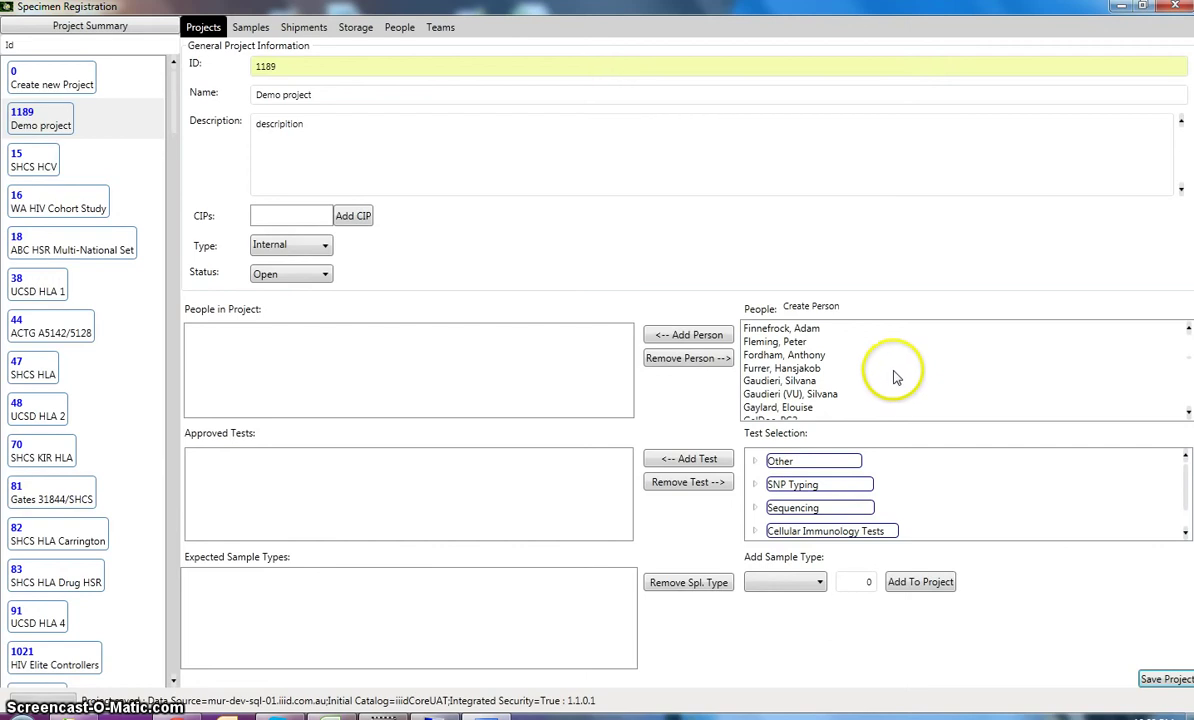
pyautogui.scroll(-3, 910, 383)
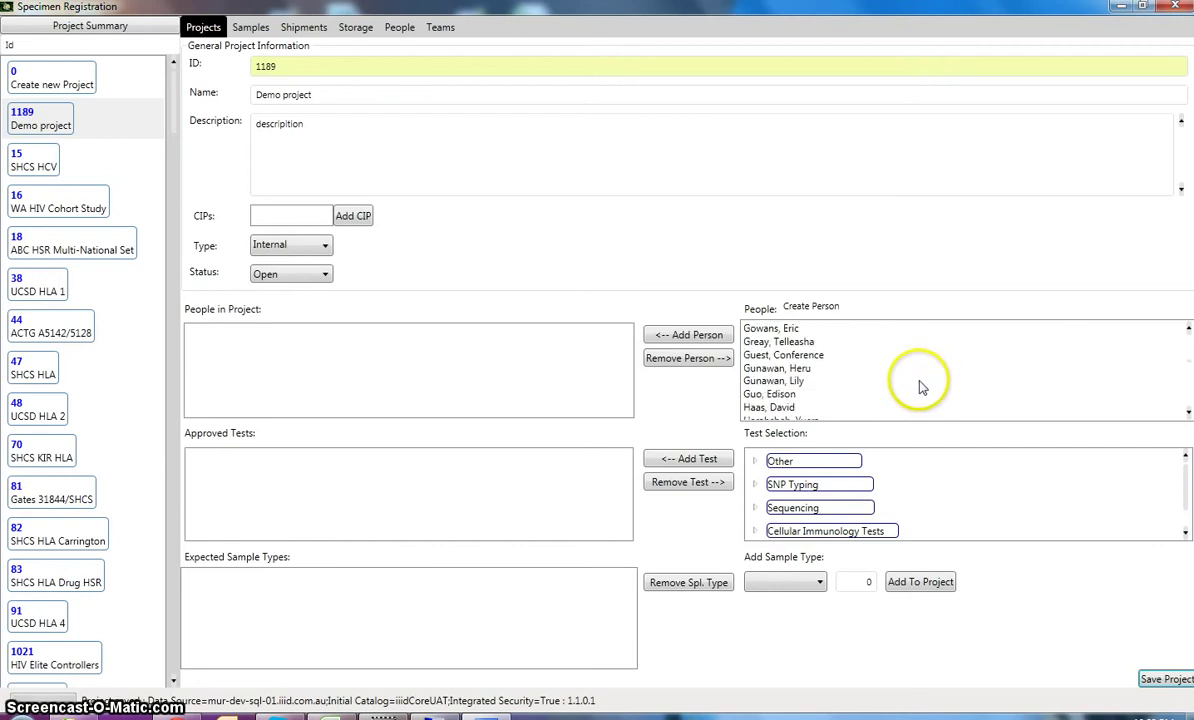
pyautogui.scroll(5, 921, 387)
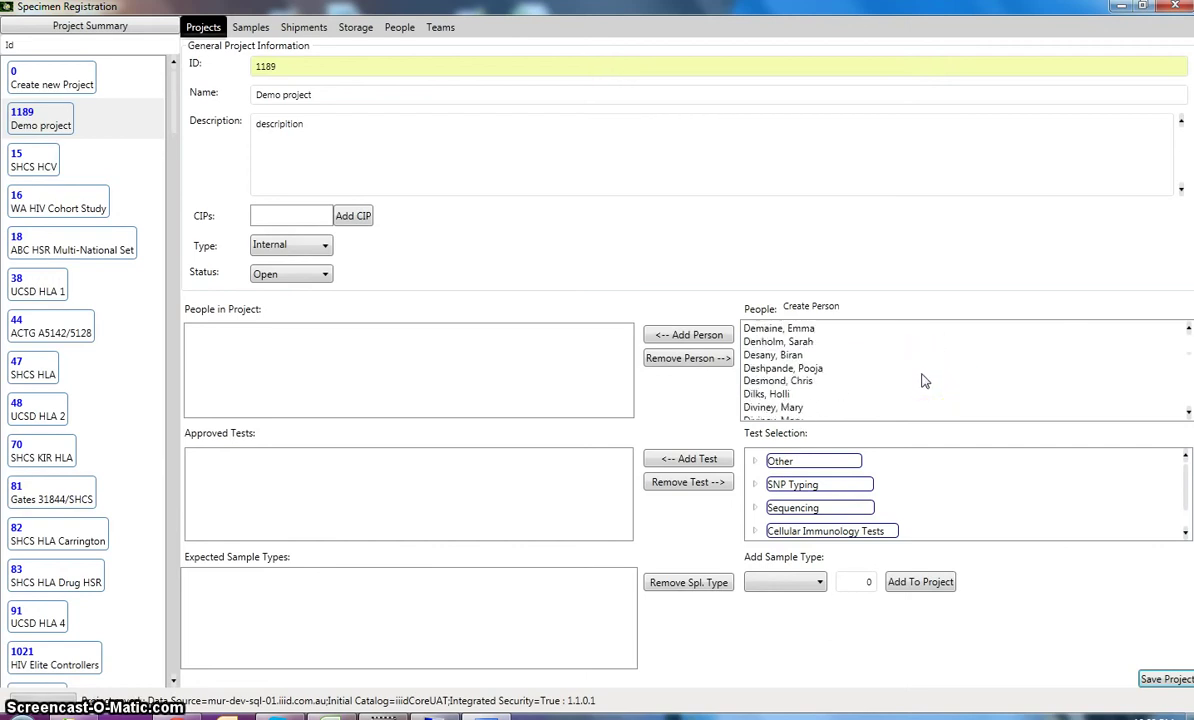
pyautogui.scroll(-15, 914, 378)
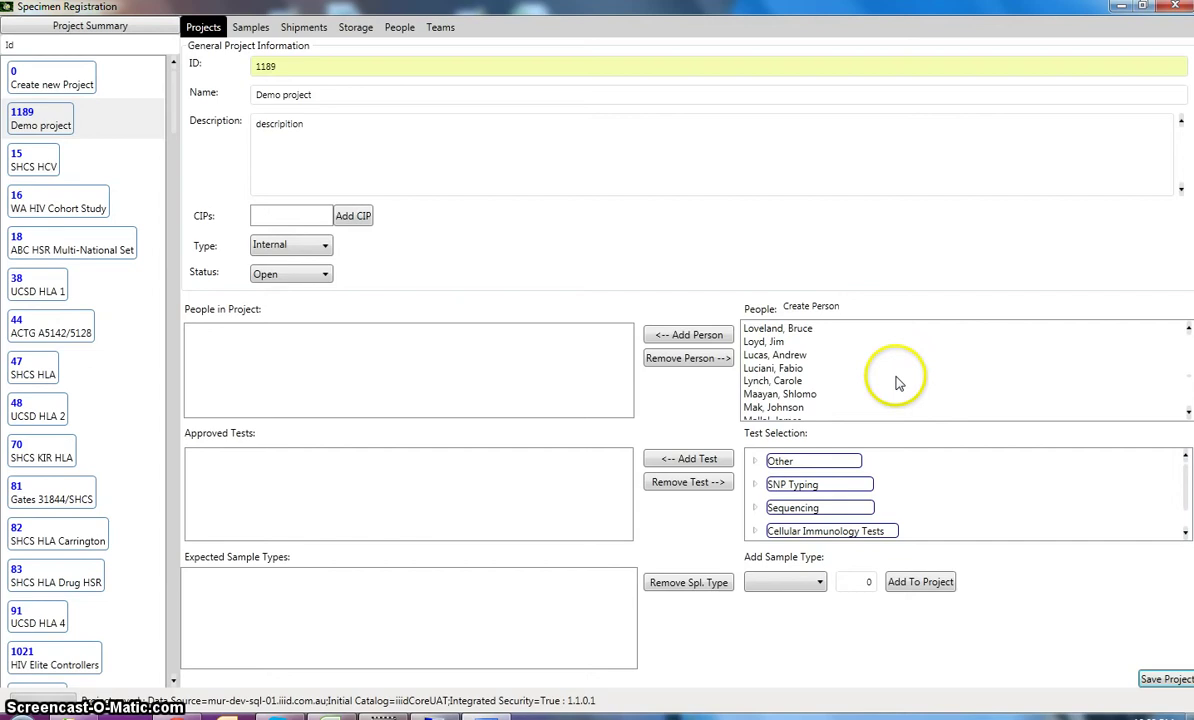
pyautogui.scroll(-3, 897, 383)
pyautogui.scroll(4, 896, 381)
pyautogui.scroll(-1, 895, 380)
pyautogui.scroll(-6, 895, 379)
pyautogui.click(893, 374)
pyautogui.scroll(-5, 893, 376)
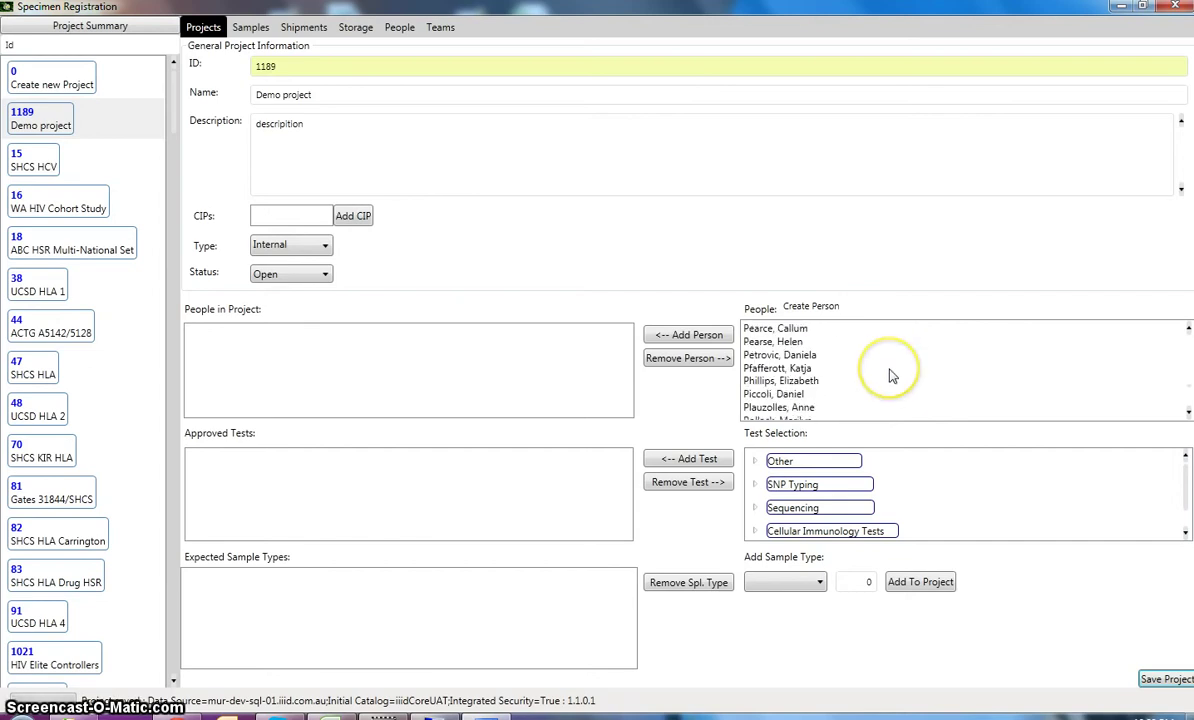
pyautogui.click(795, 393)
pyautogui.click(688, 335)
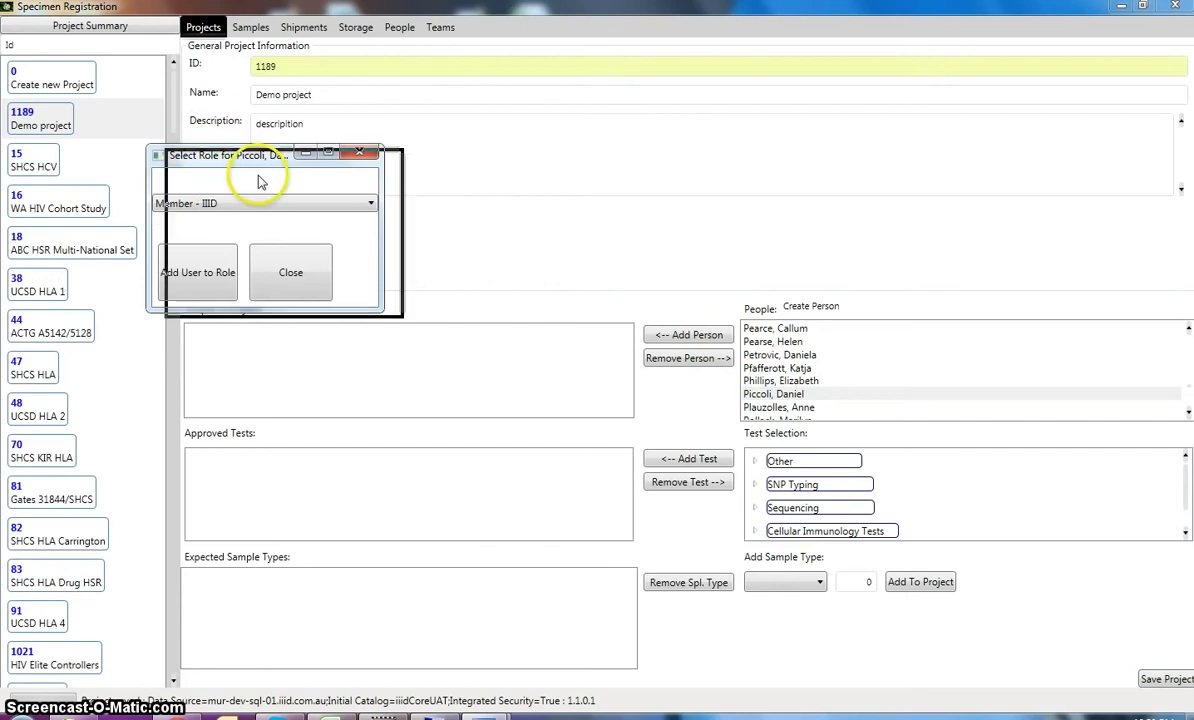
# - Add the selected person to the project as Data Manager and expand that role among the project's people
pyautogui.moveTo(258, 181); pyautogui.dragTo(292, 218)
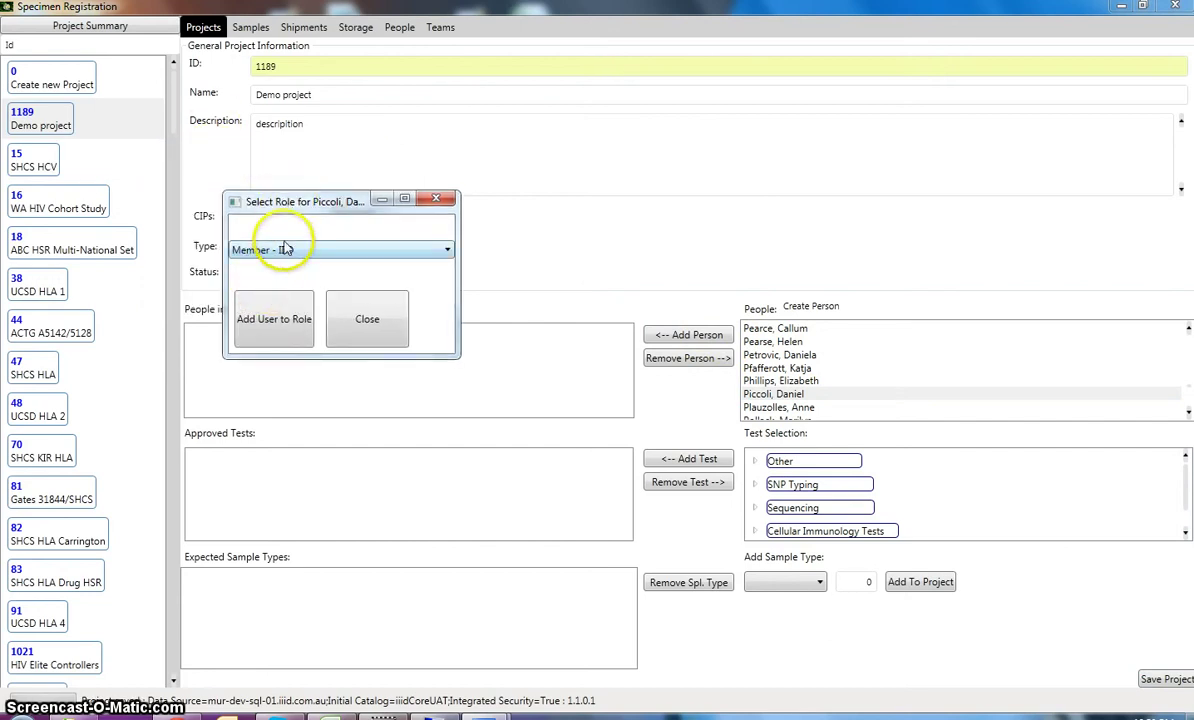
pyautogui.click(365, 255)
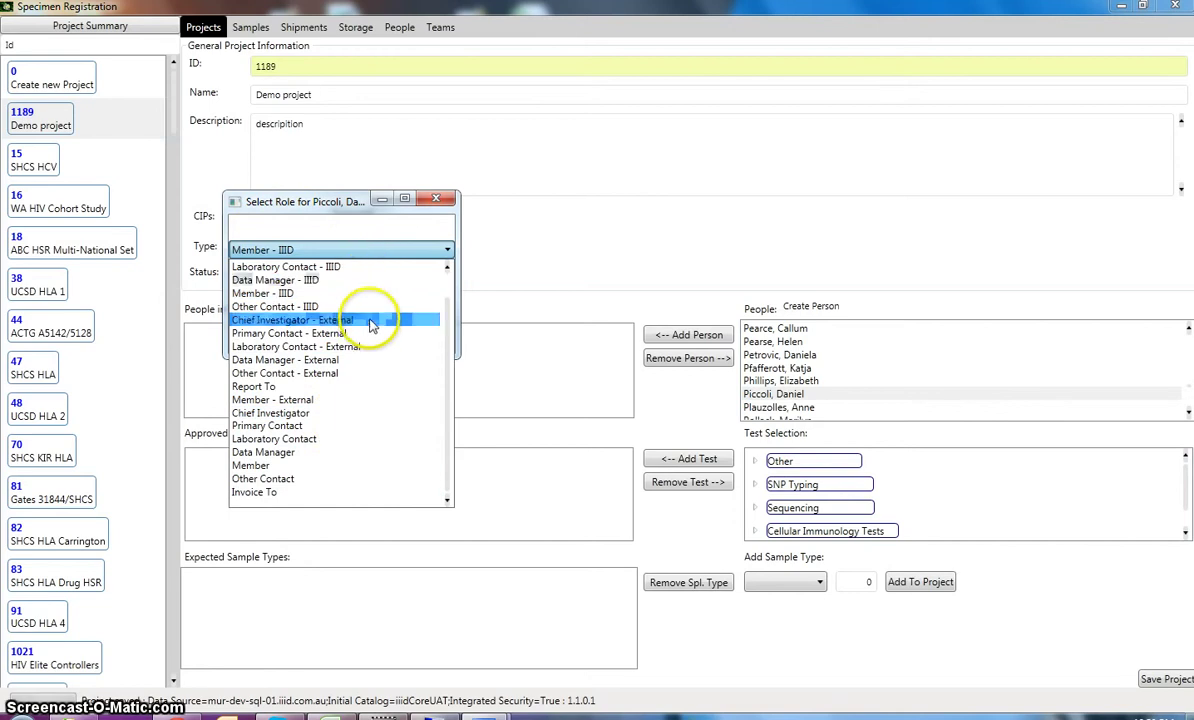
pyautogui.scroll(1, 378, 326)
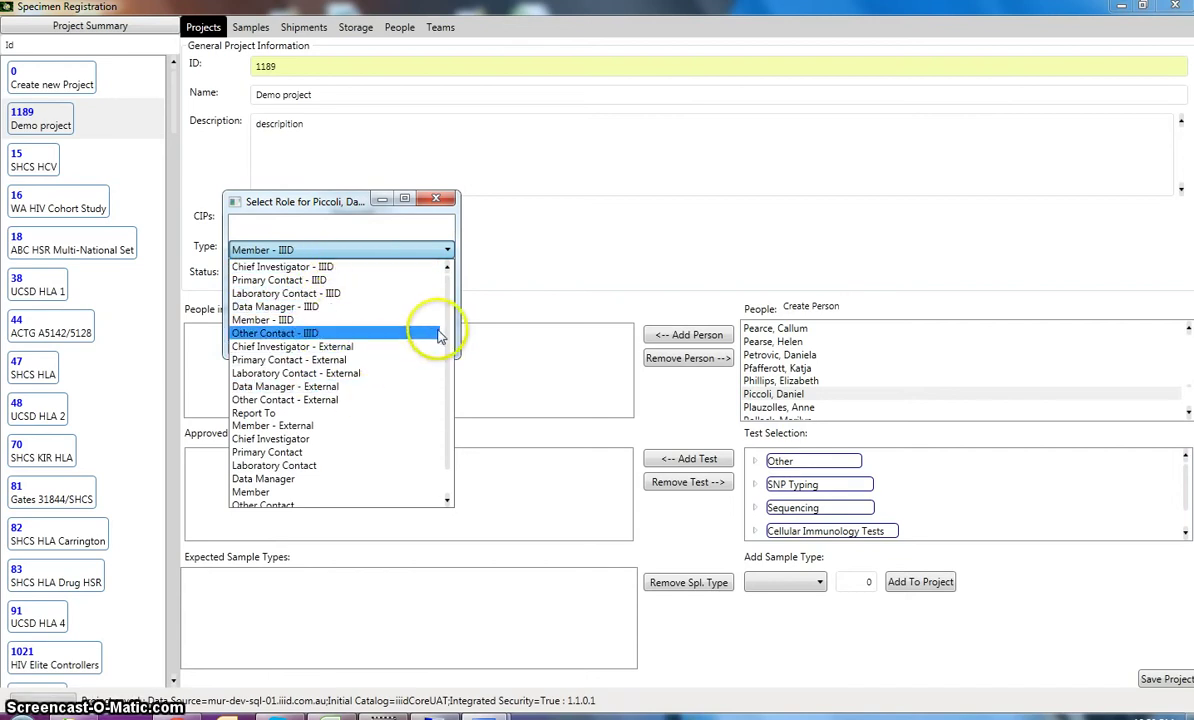
pyautogui.moveTo(444, 320); pyautogui.dragTo(444, 345)
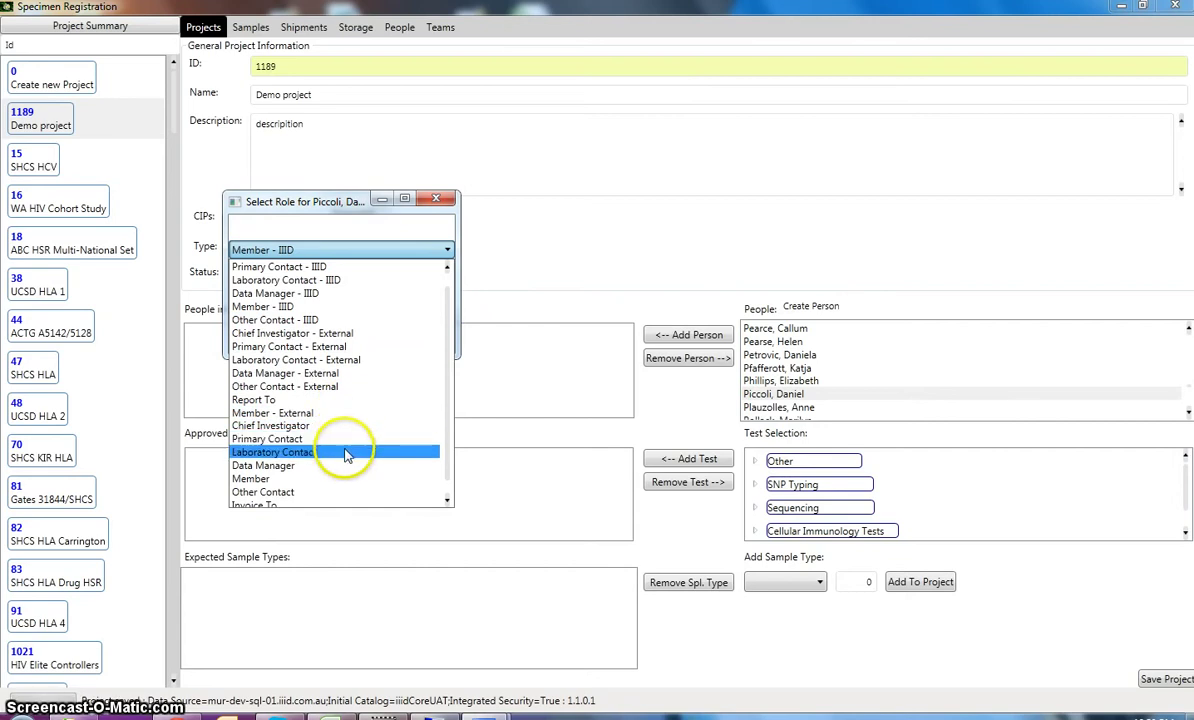
pyautogui.click(309, 467)
pyautogui.click(280, 322)
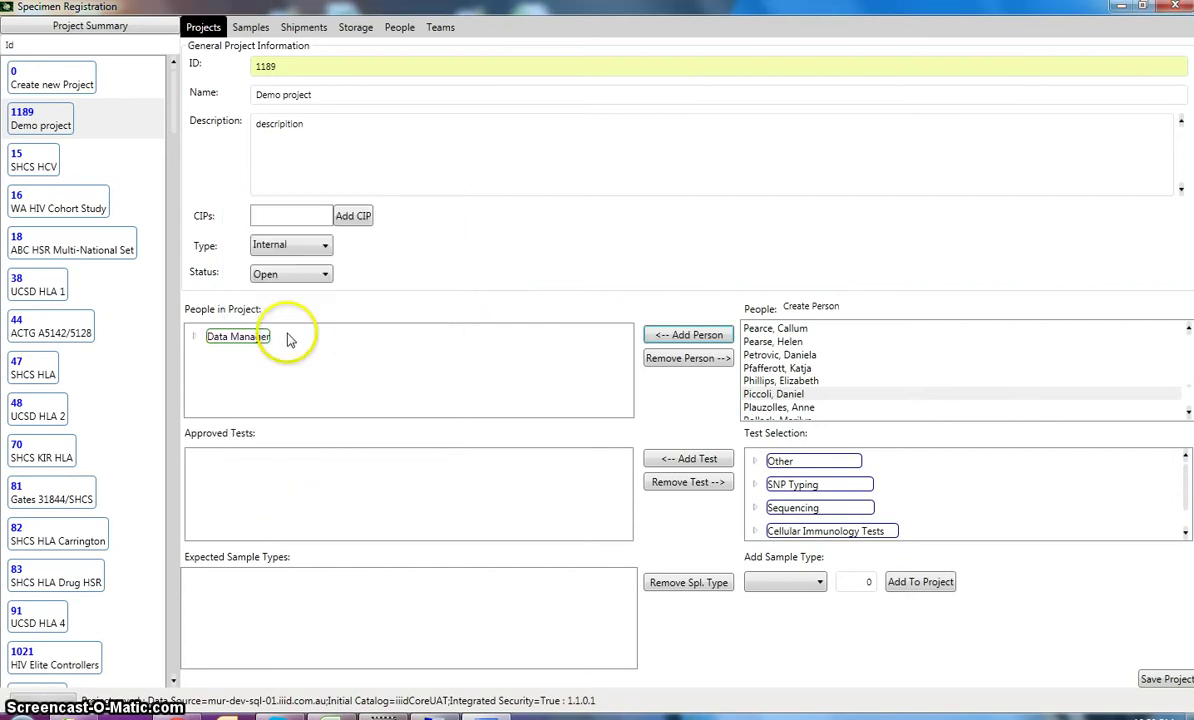
pyautogui.click(193, 337)
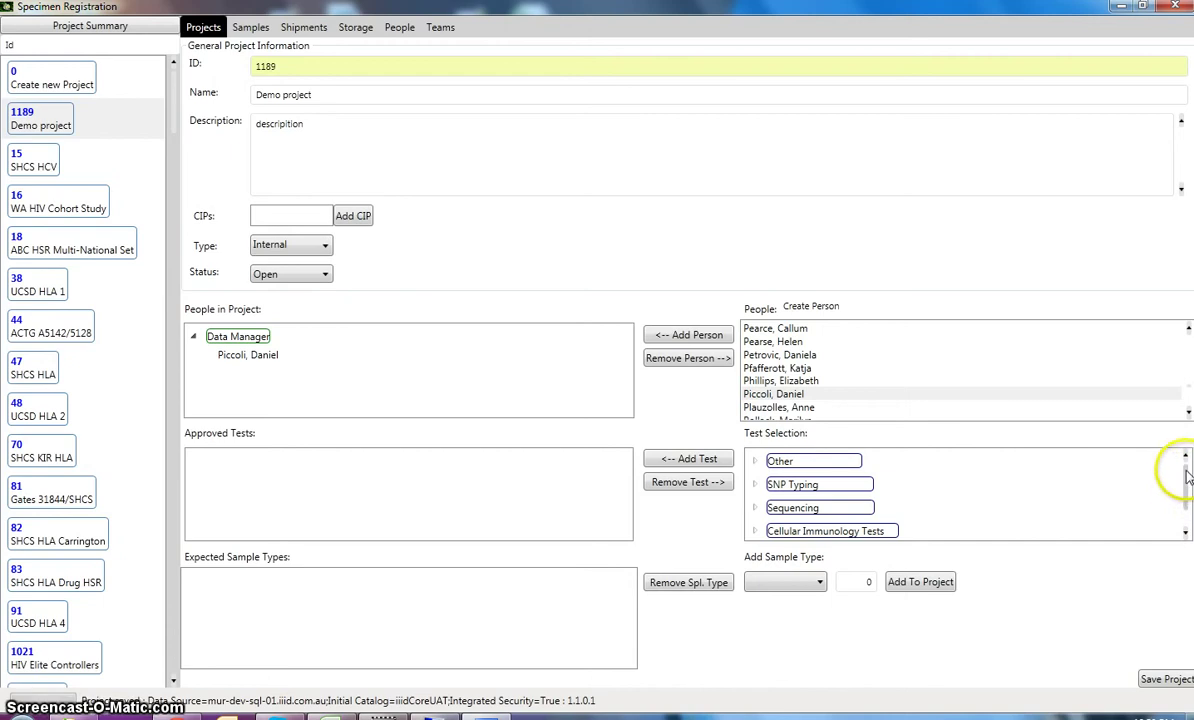
# - Add the Viral Load - HIV test from the Other group to the project's approved tests
pyautogui.moveTo(1186, 475)
pyautogui.mouseDown()
pyautogui.moveTo(1186, 500)
pyautogui.moveTo(1179, 472)
pyautogui.mouseUp()
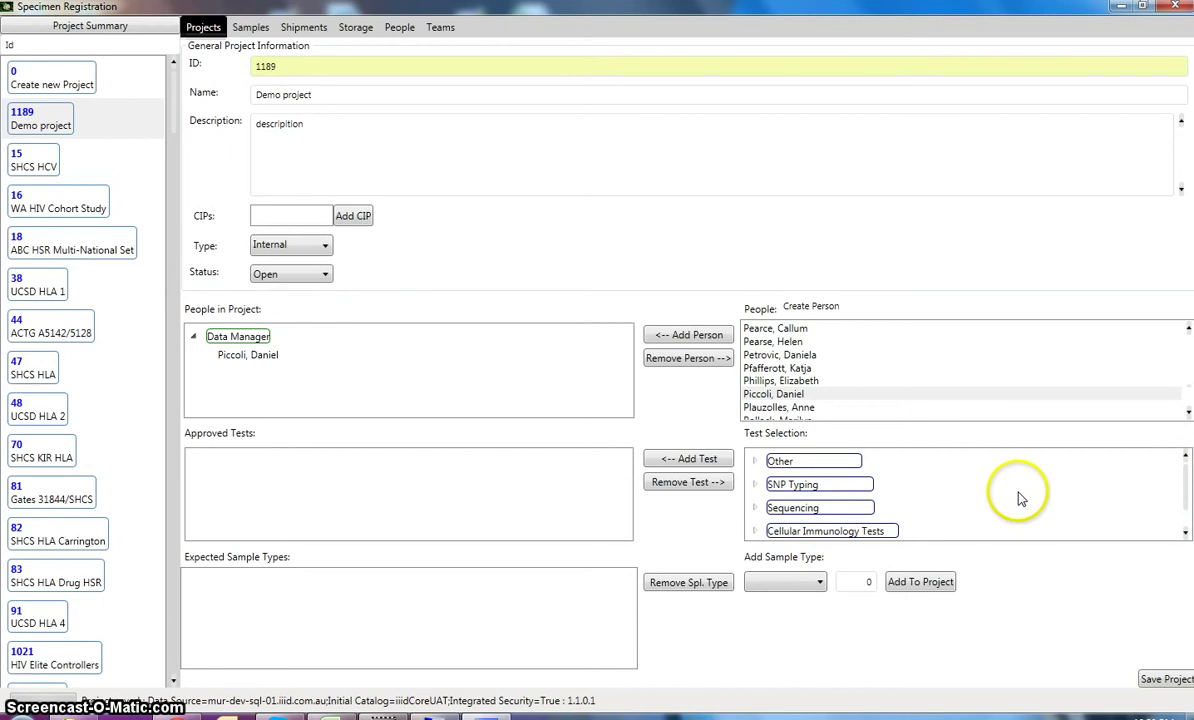
pyautogui.click(756, 462)
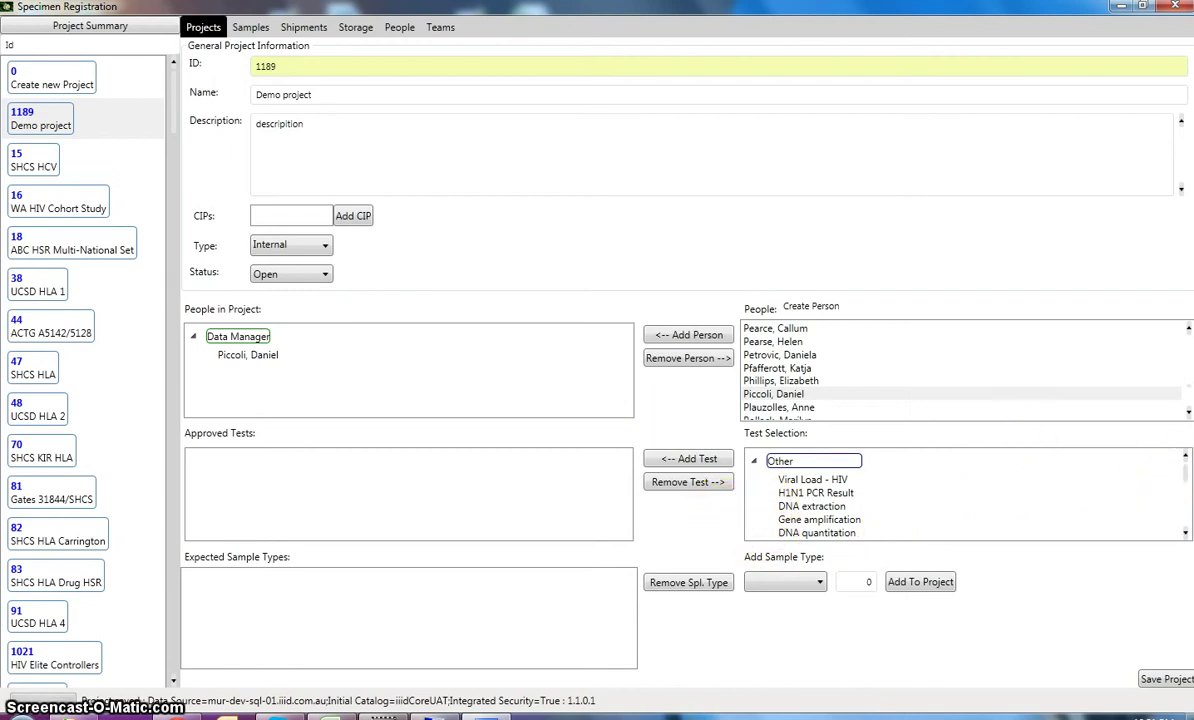
pyautogui.moveTo(1187, 475); pyautogui.dragTo(1186, 488)
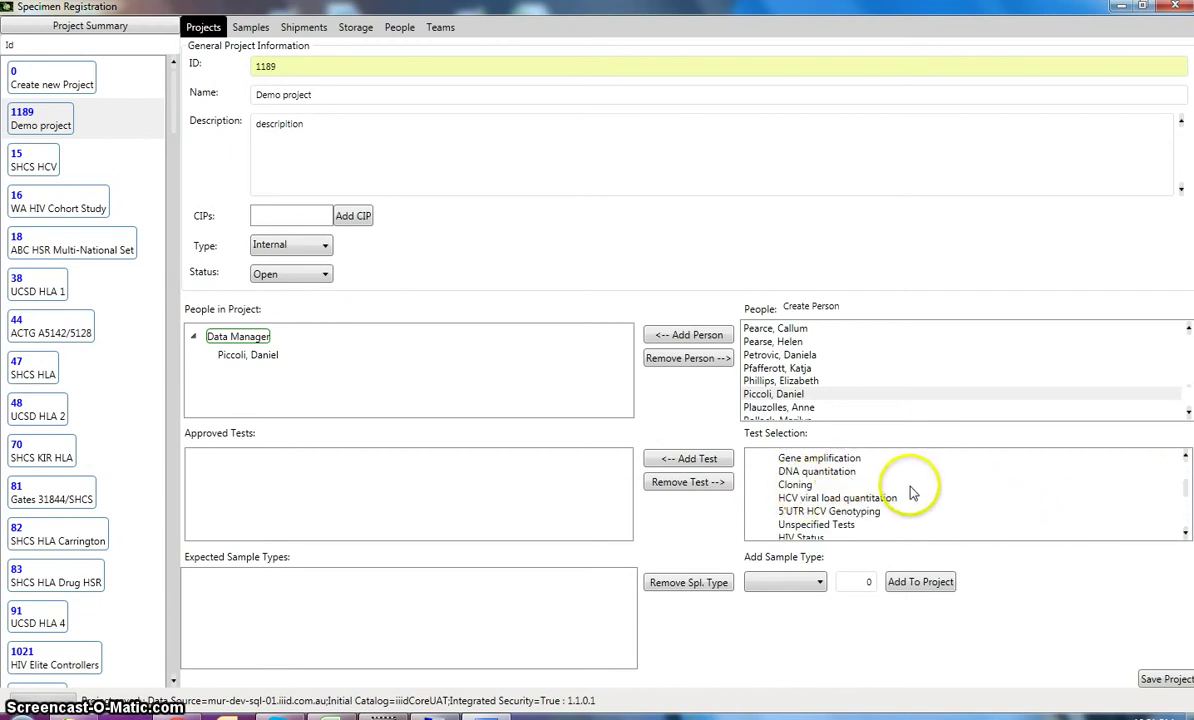
pyautogui.scroll(2, 895, 487)
pyautogui.click(690, 458)
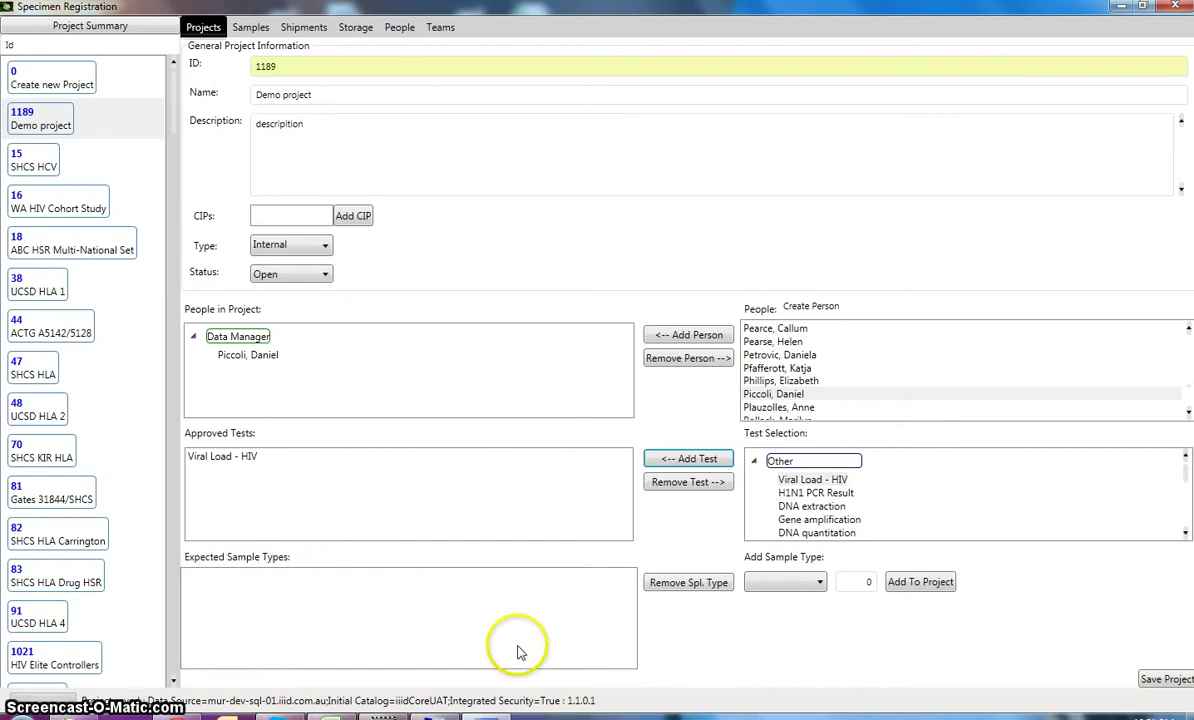
# - Add Plasma with a quantity of 100 to the project's expected sample types and save the project
pyautogui.click(824, 588)
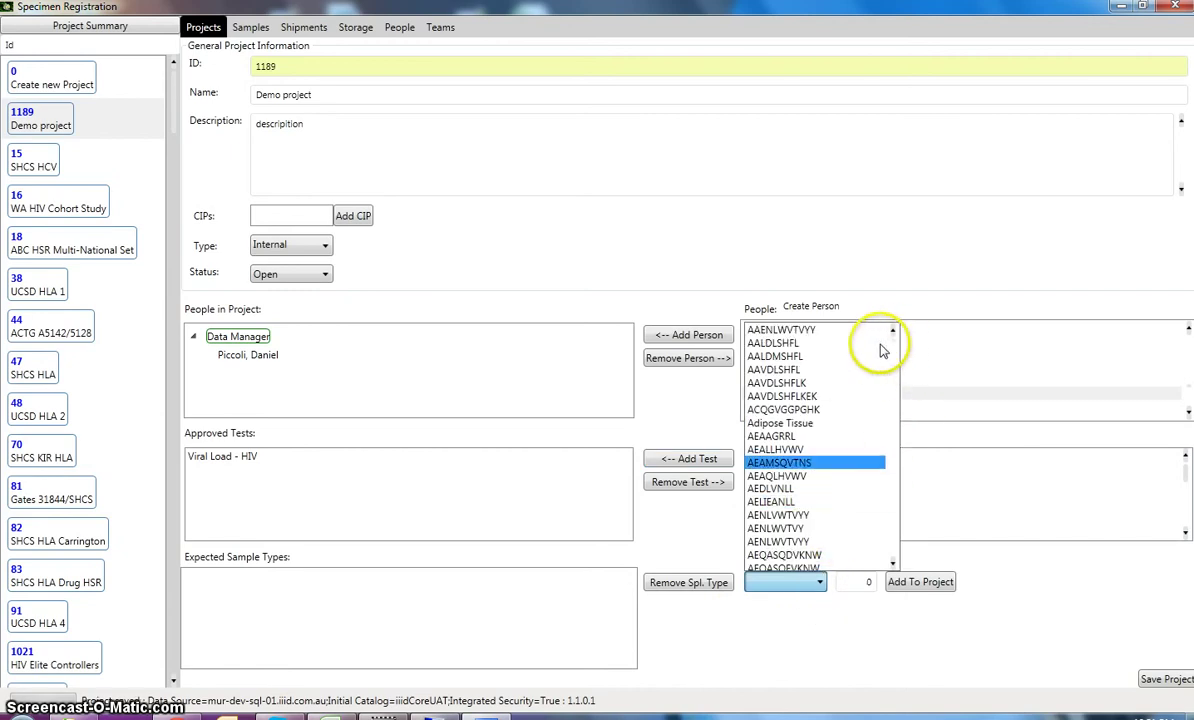
pyautogui.press('p')
pyautogui.press('r')
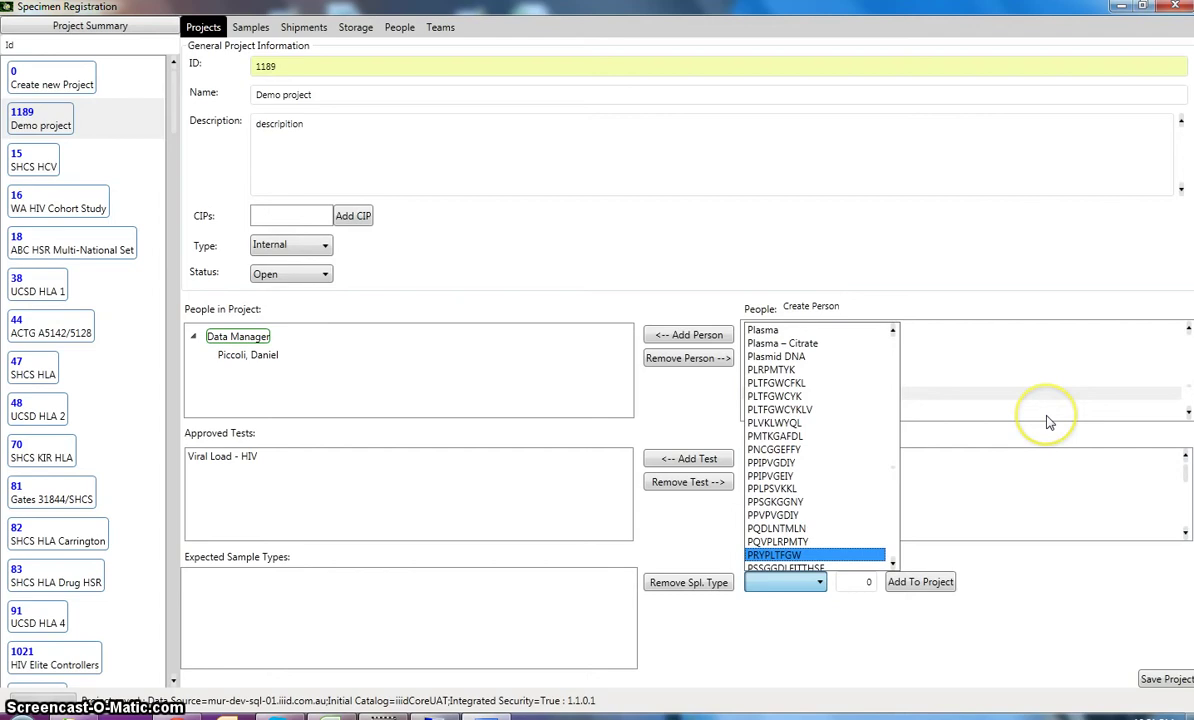
pyautogui.press('p')
pyautogui.press('l')
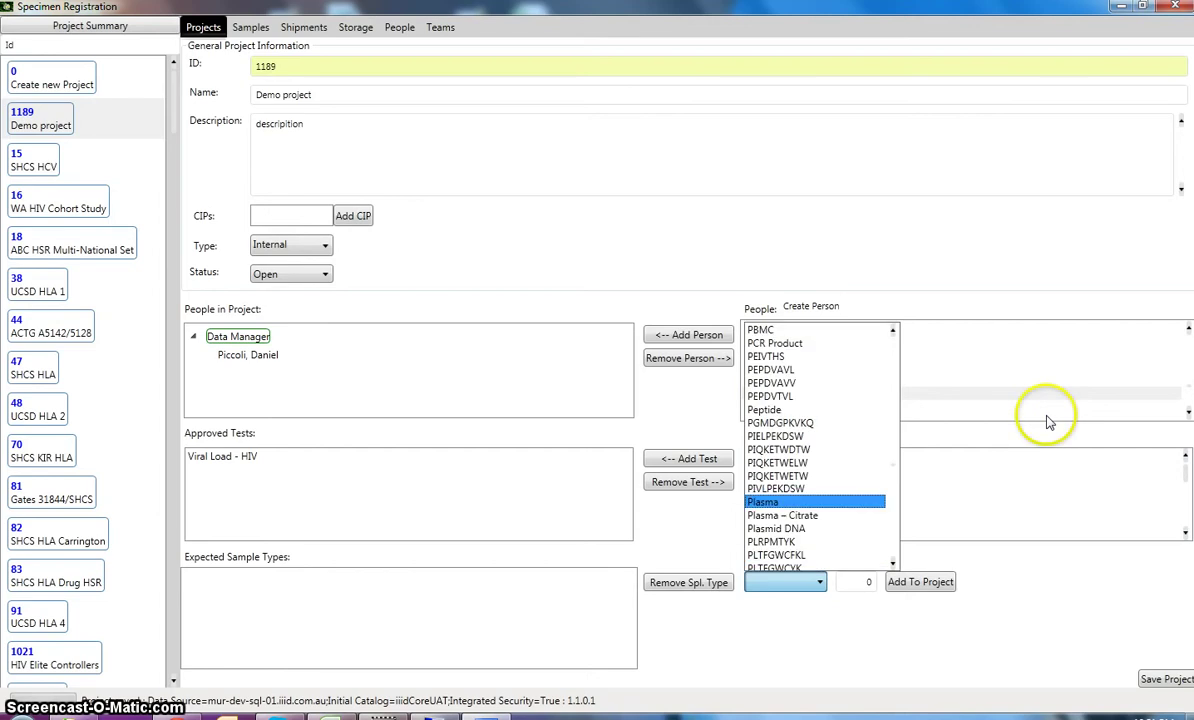
pyautogui.click(812, 502)
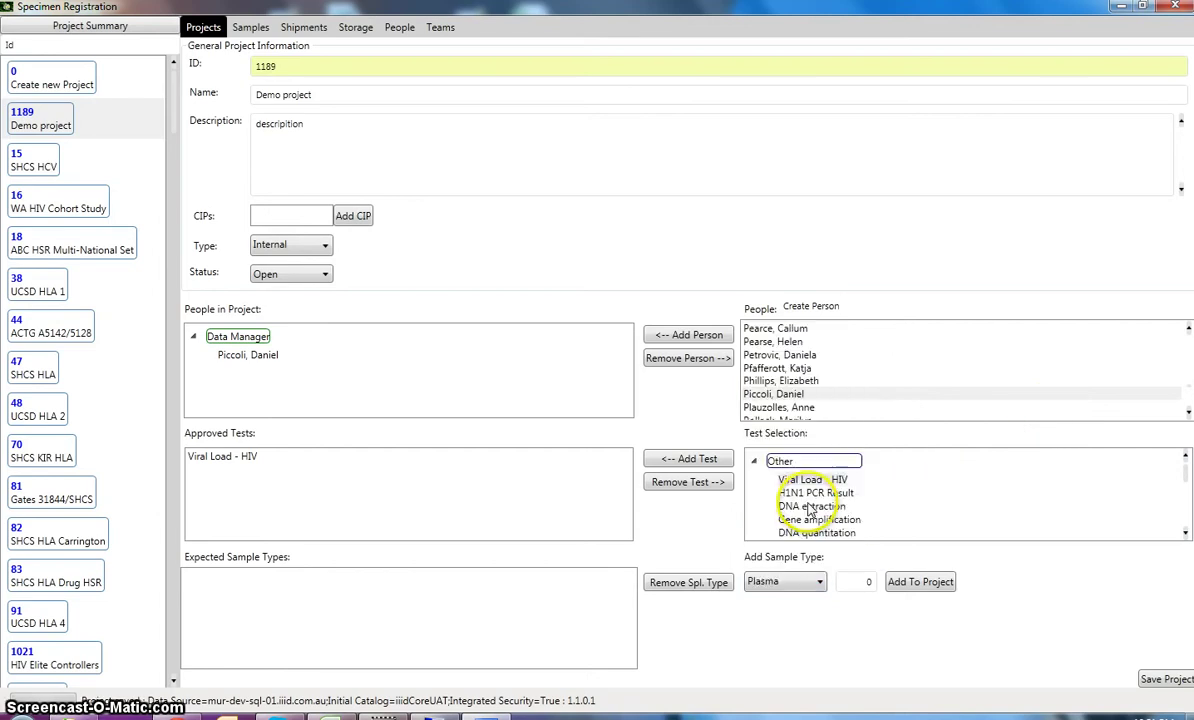
pyautogui.click(812, 507)
pyautogui.click(862, 581)
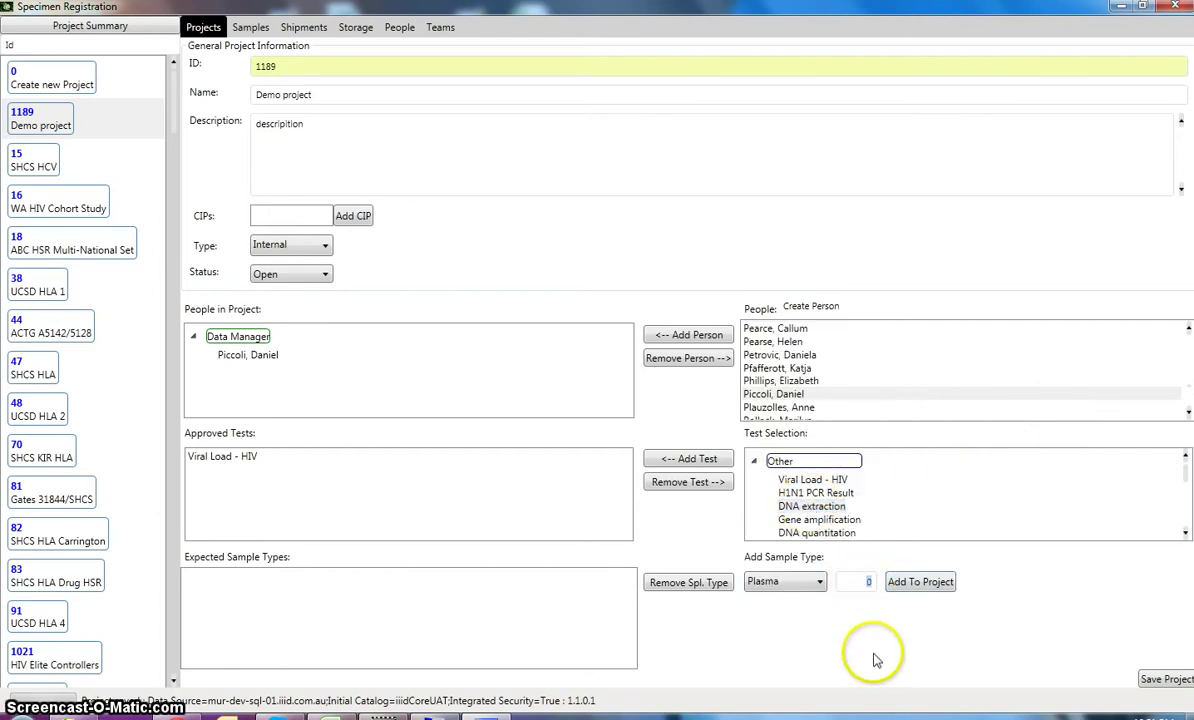
pyautogui.write('100')
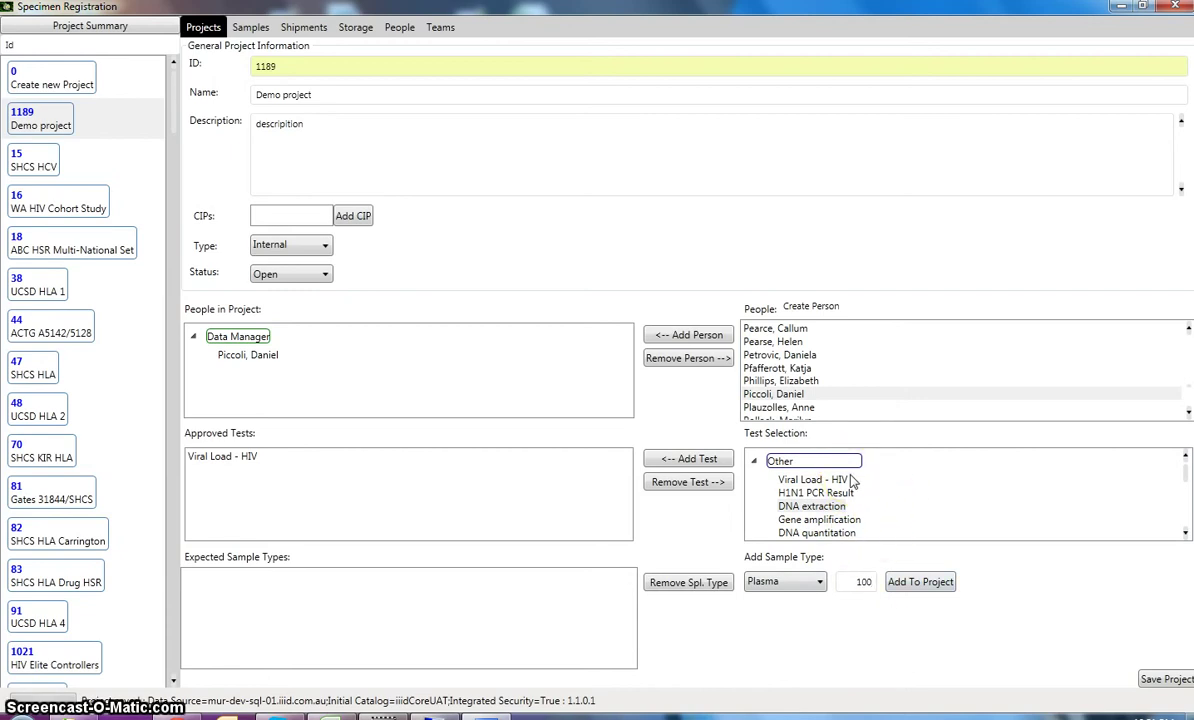
pyautogui.click(927, 588)
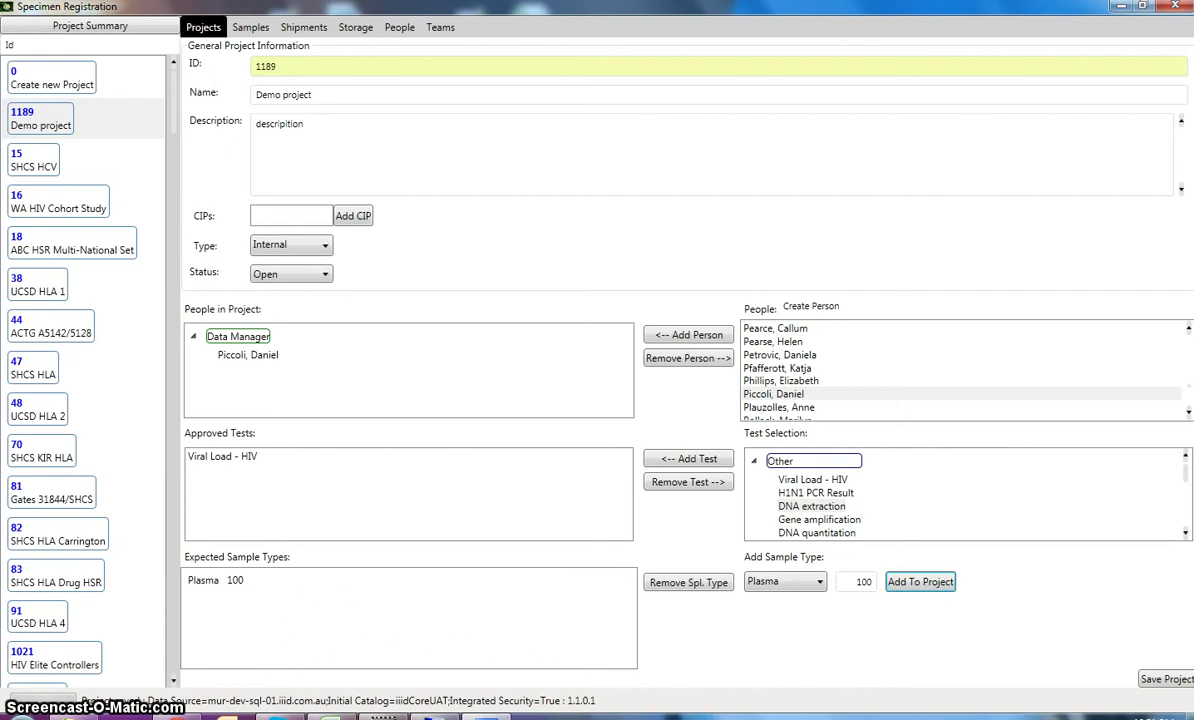
pyautogui.click(1155, 681)
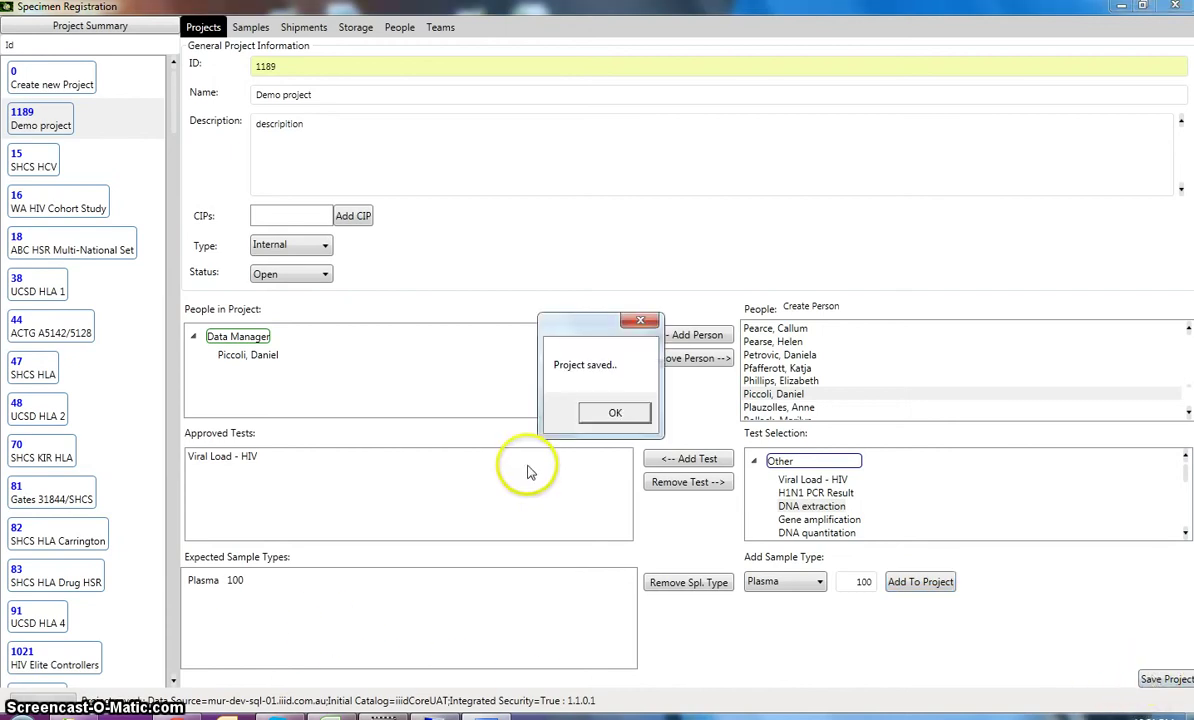
pyautogui.click(543, 414)
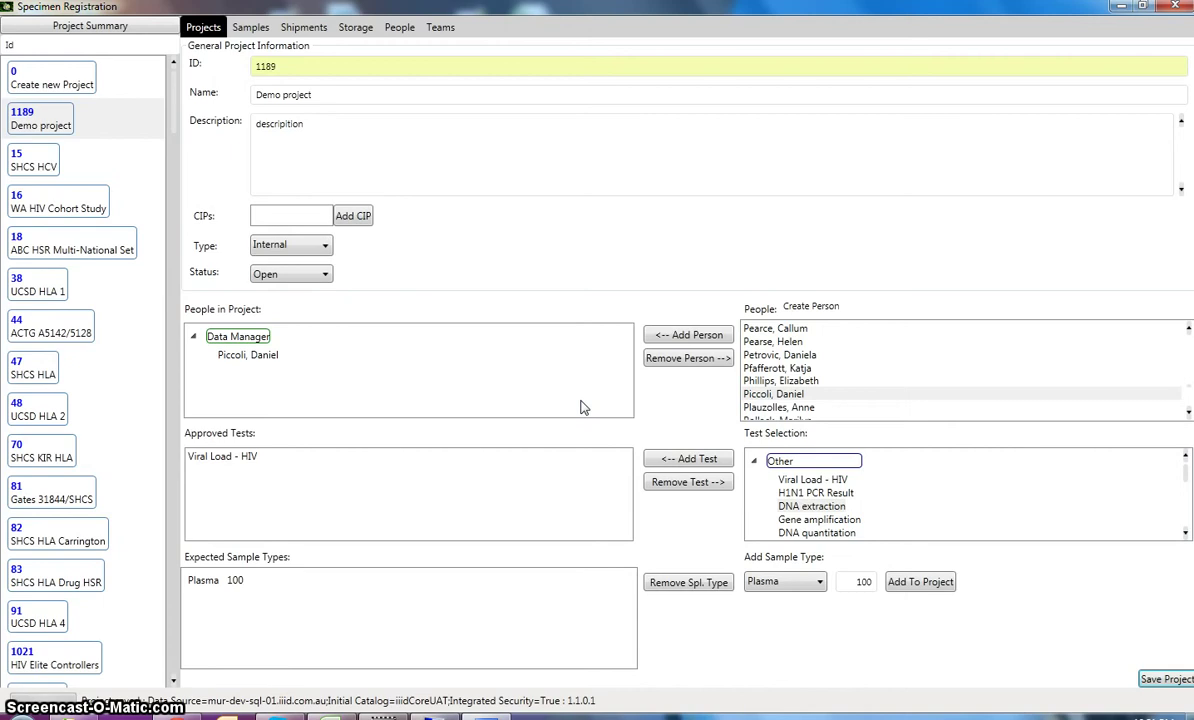
# - Create a new shipment for the Demo project and name it "1189 Shipment1"
pyautogui.click(303, 33)
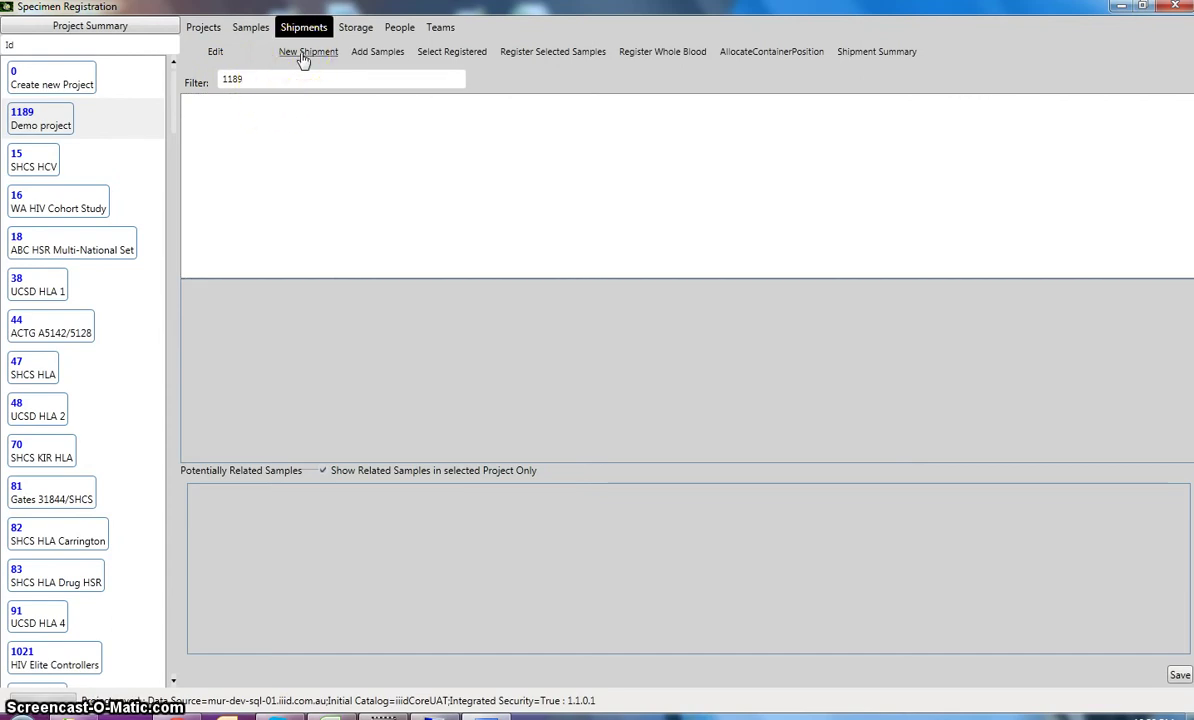
pyautogui.click(304, 55)
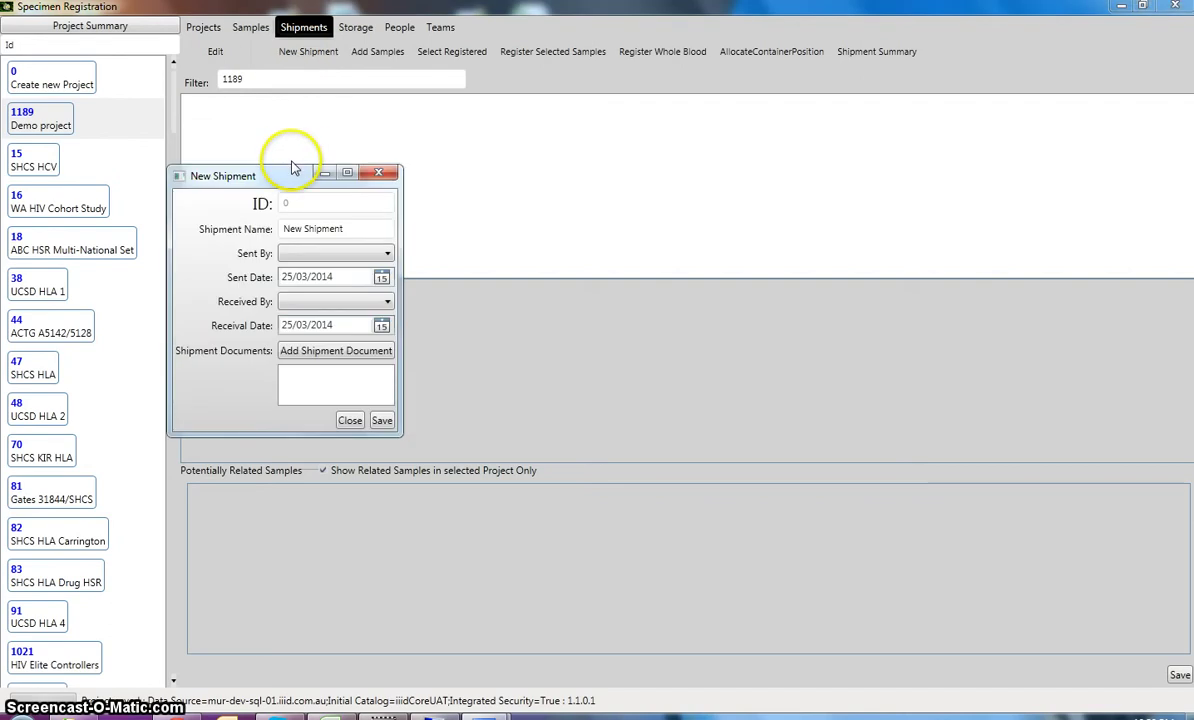
pyautogui.moveTo(250, 180); pyautogui.dragTo(405, 175)
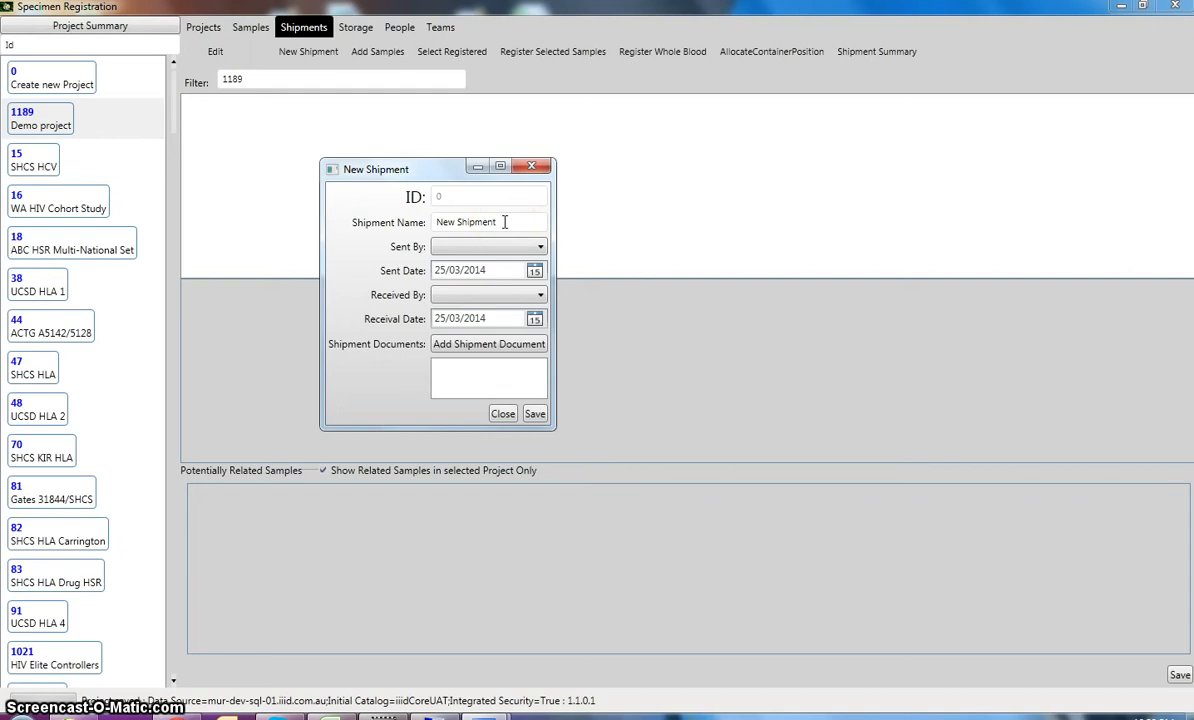
pyautogui.moveTo(540, 221); pyautogui.dragTo(425, 221)
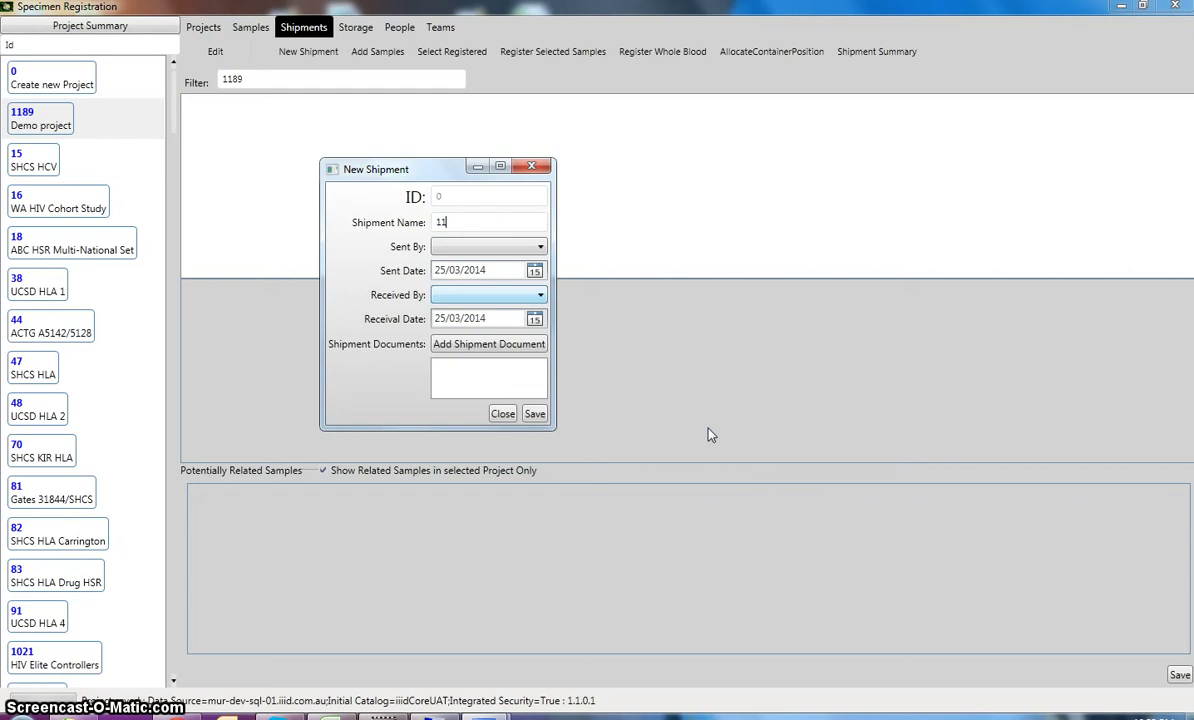
pyautogui.write('1189 Shipment1')
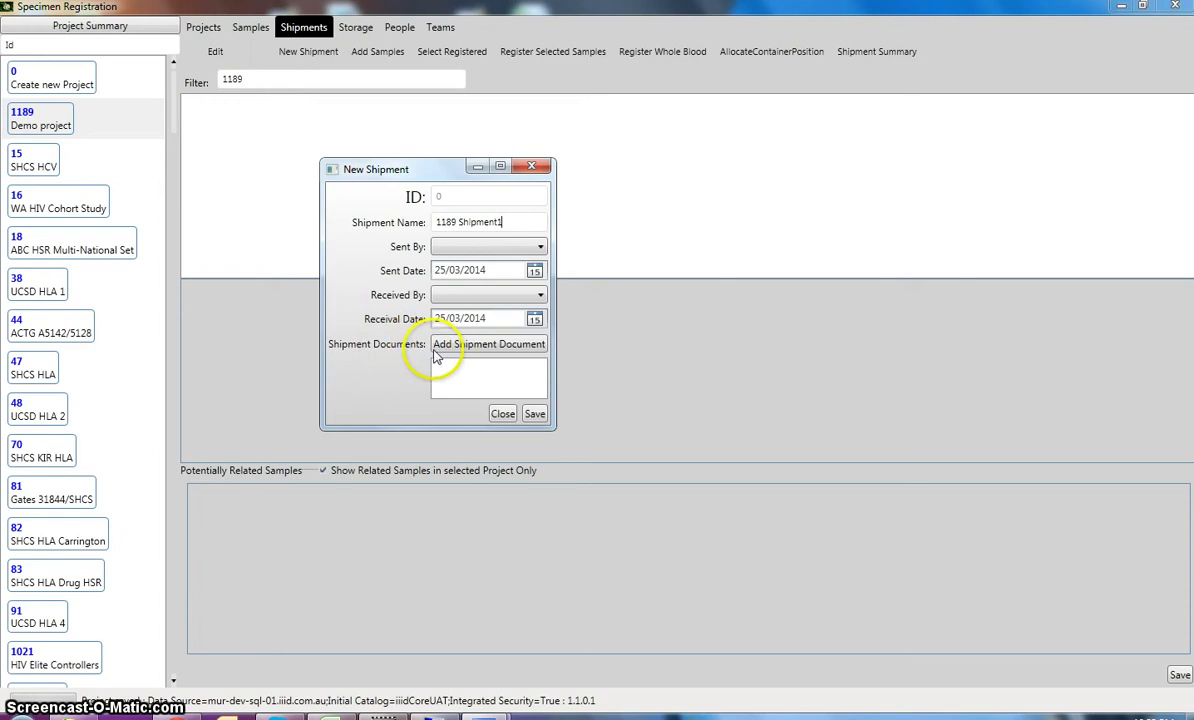
pyautogui.click(461, 346)
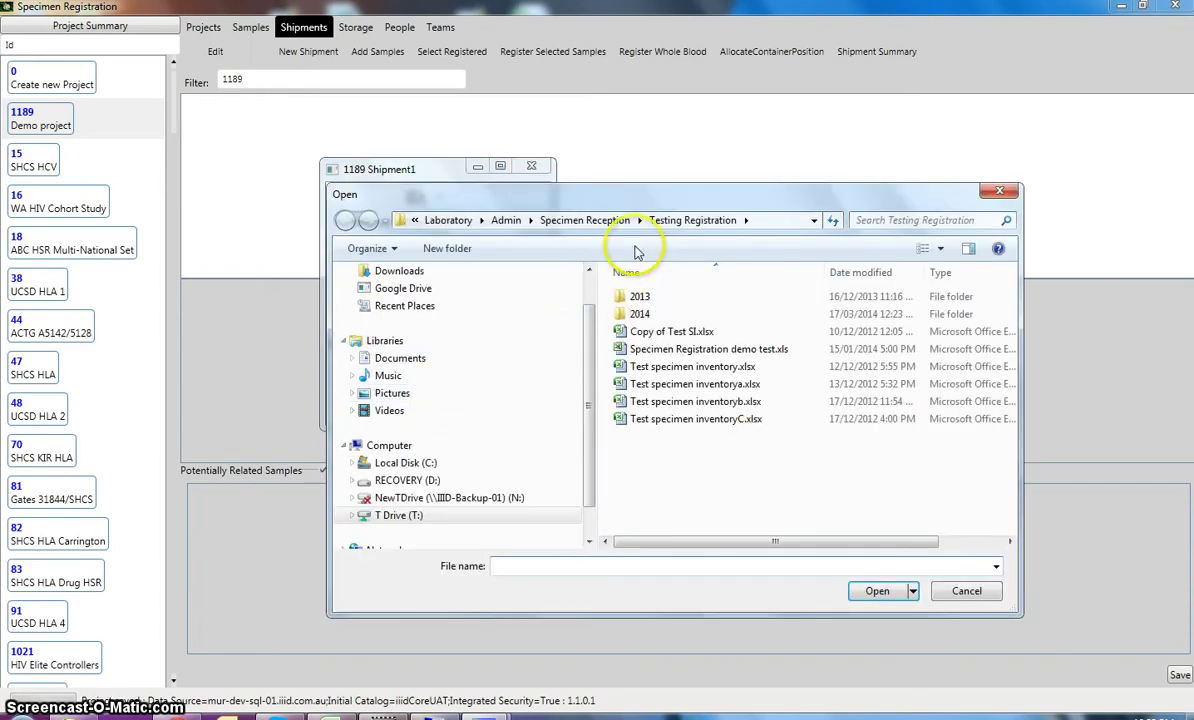
pyautogui.moveTo(656, 197); pyautogui.dragTo(822, 195)
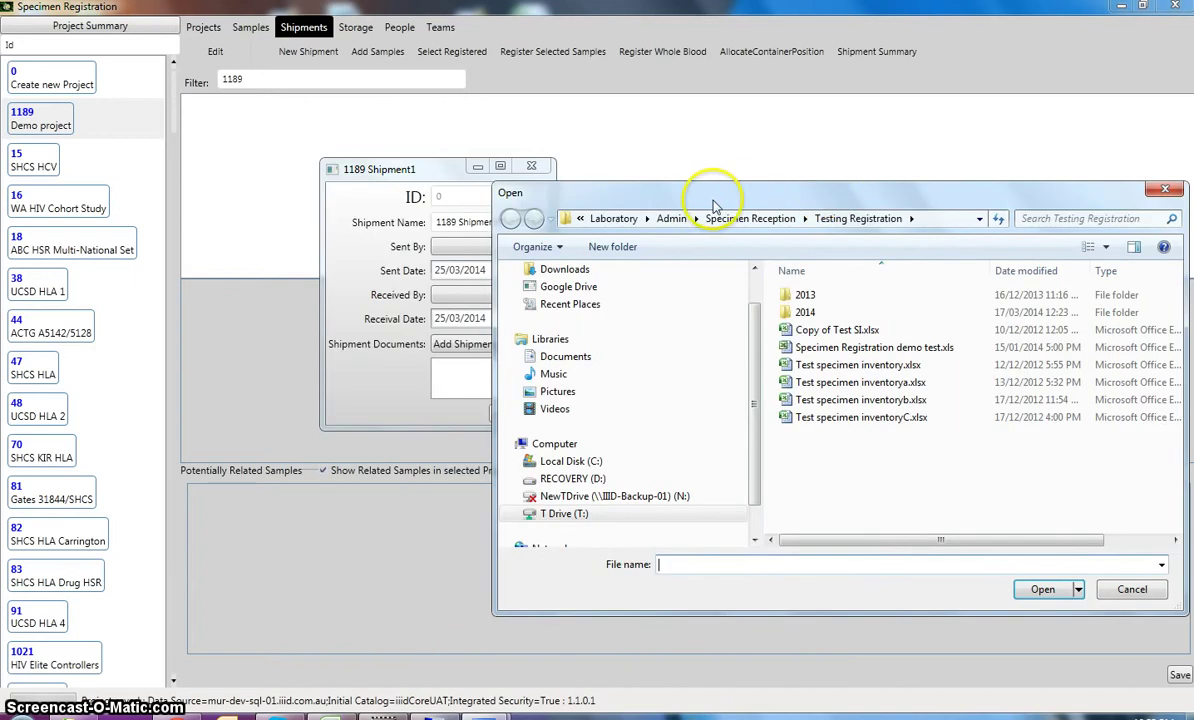
pyautogui.moveTo(728, 195); pyautogui.dragTo(686, 185)
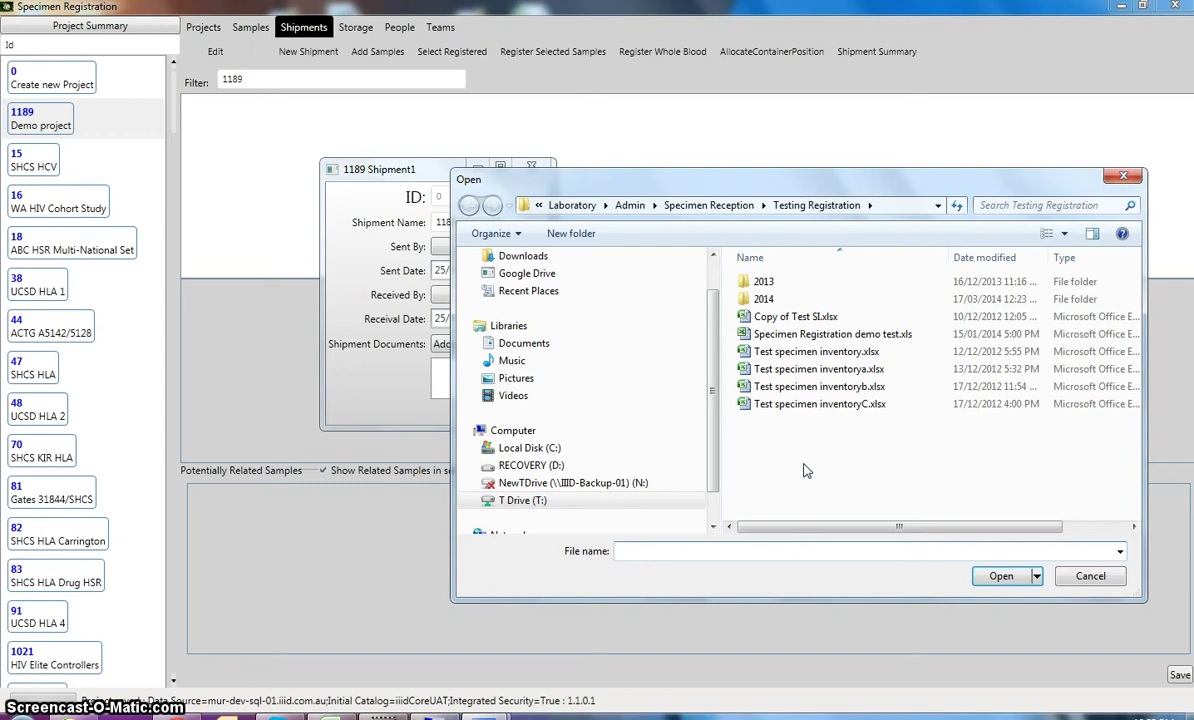
pyautogui.click(1088, 577)
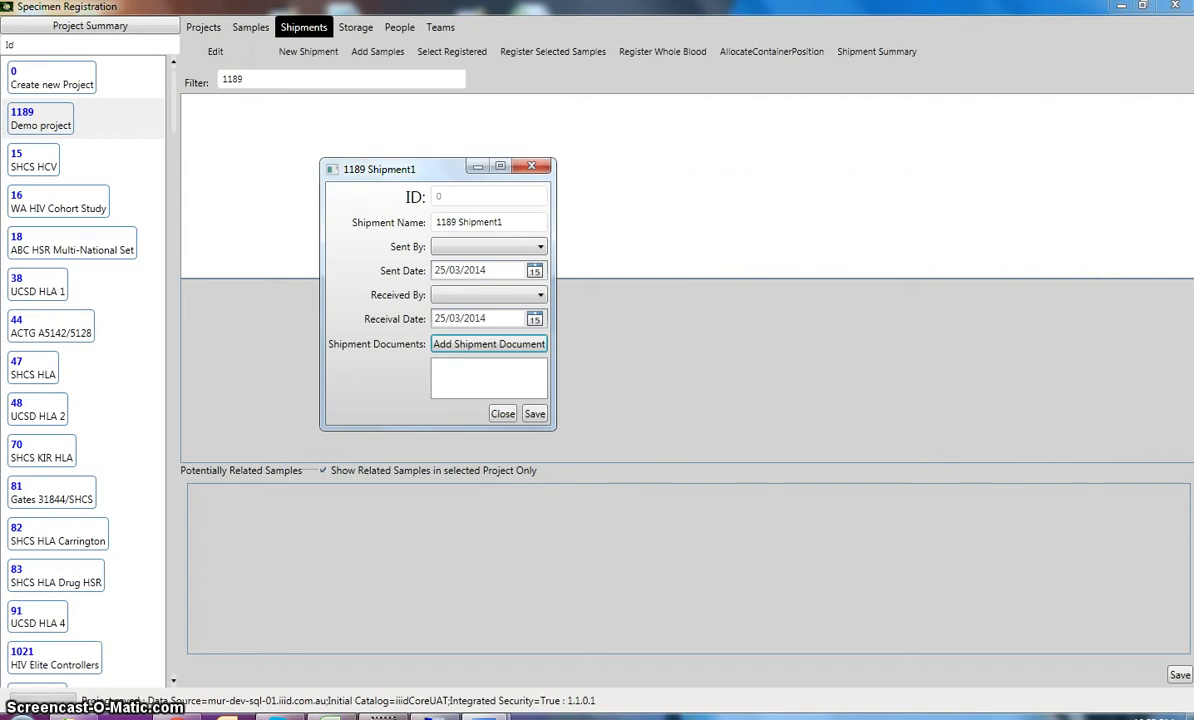
# - Switch to Windows Explorer and open Specimen Inventory Template.xls from the Laboratory\Admin\Specimen Reception\Manifest templates folder on the T drive
pyautogui.click(75, 712)
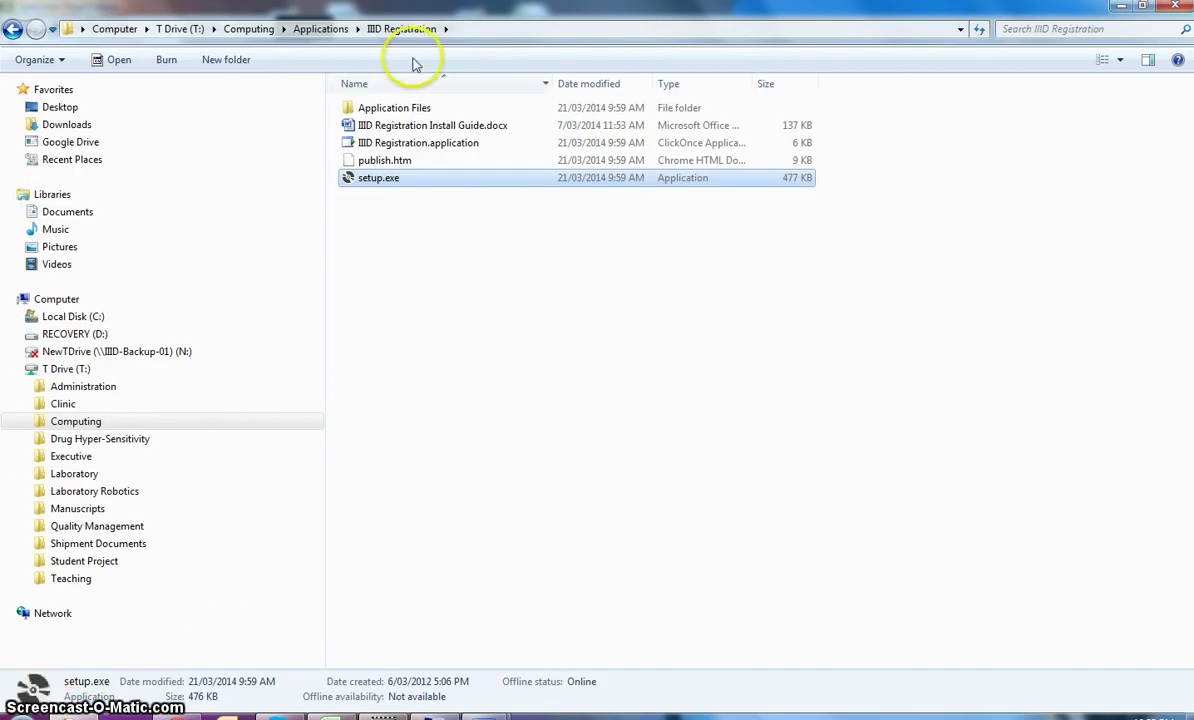
pyautogui.click(190, 29)
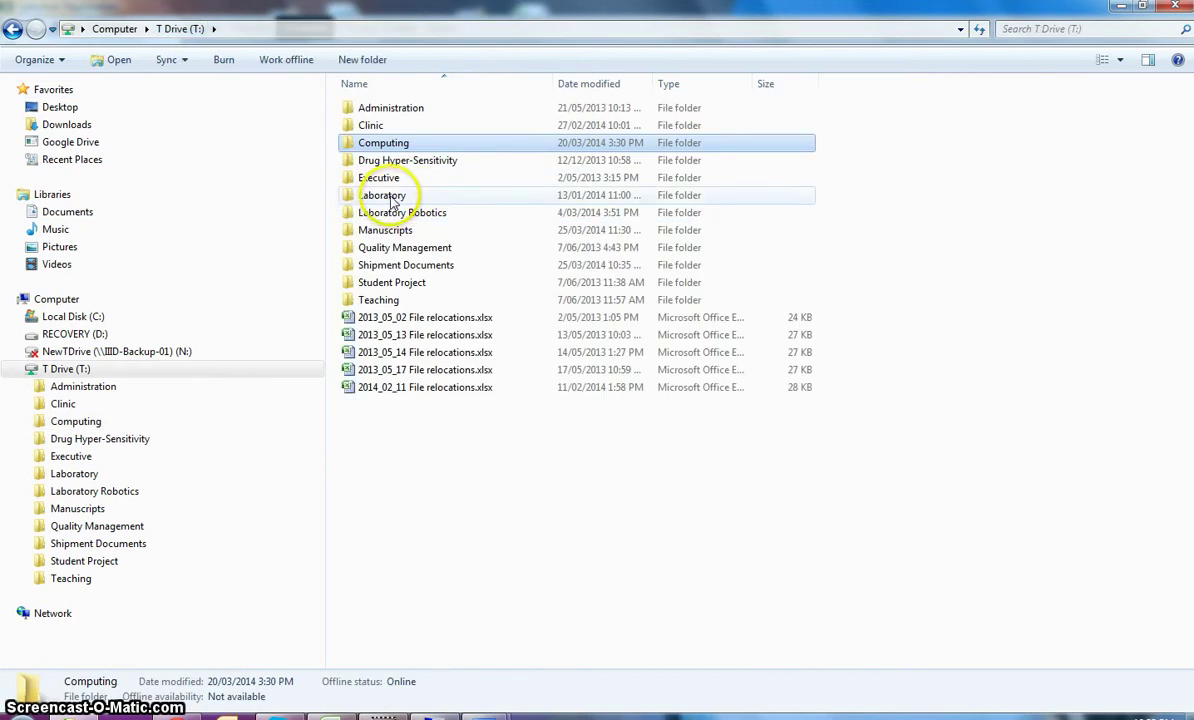
pyautogui.doubleClick(395, 195)
pyautogui.doubleClick(385, 108)
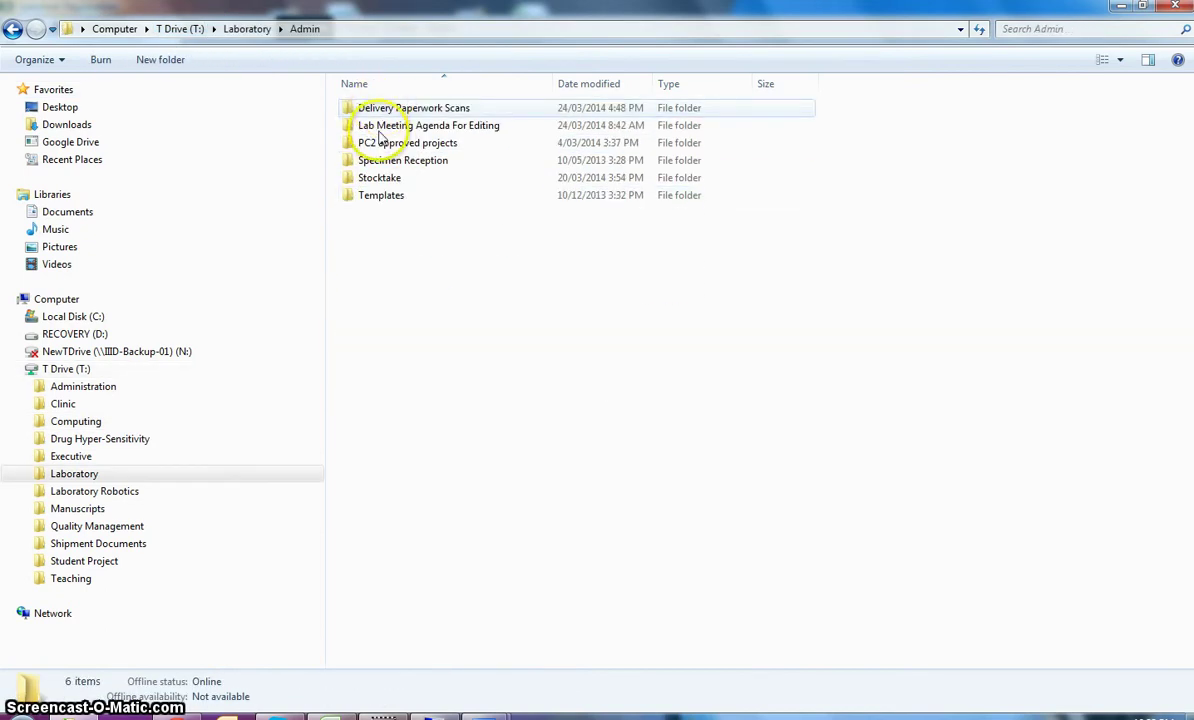
pyautogui.click(406, 168)
pyautogui.doubleClick(406, 162)
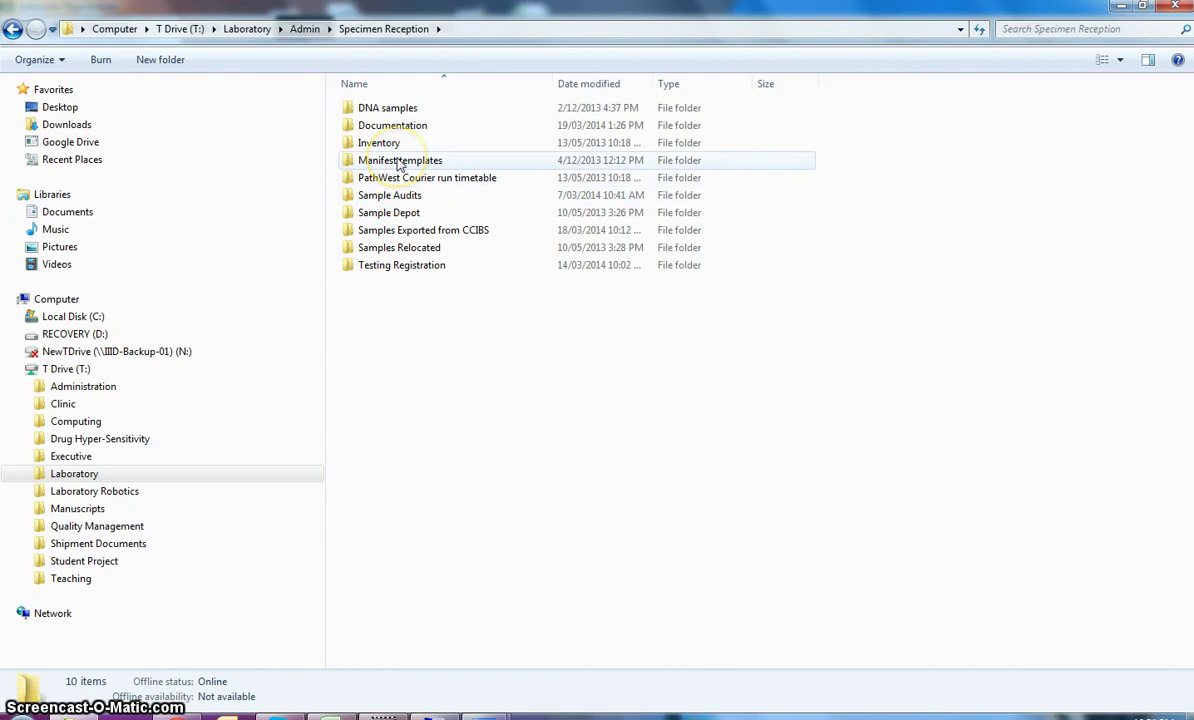
pyautogui.doubleClick(400, 162)
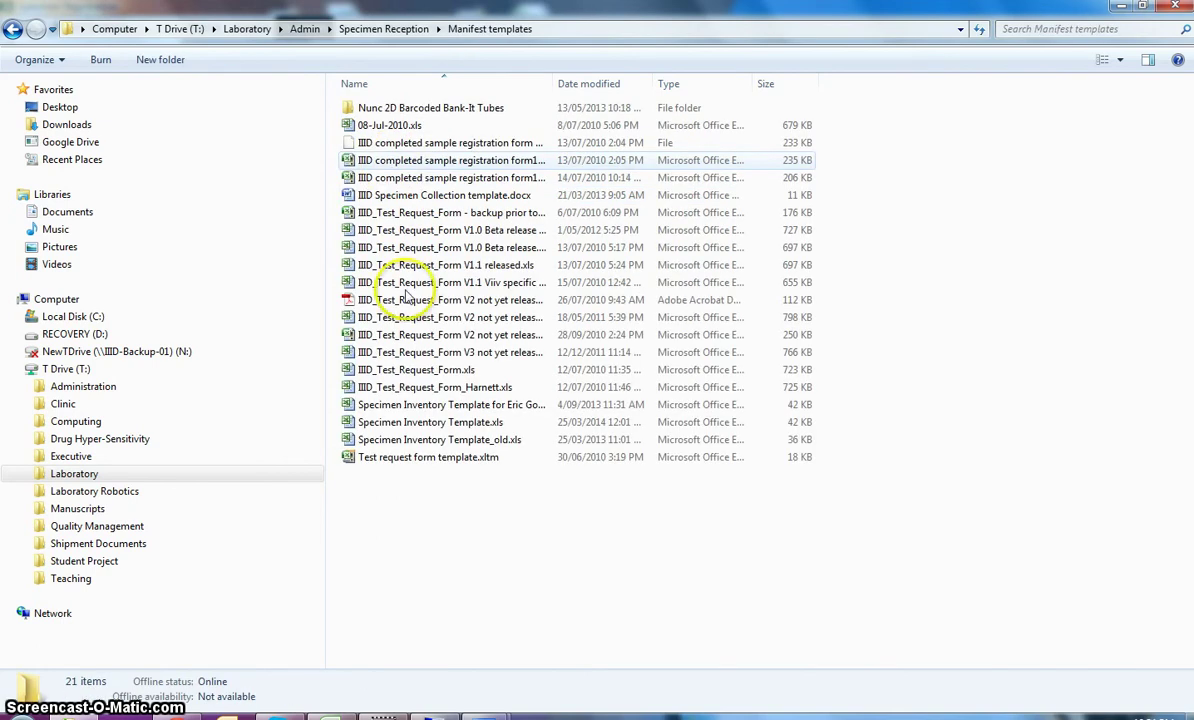
pyautogui.doubleClick(470, 416)
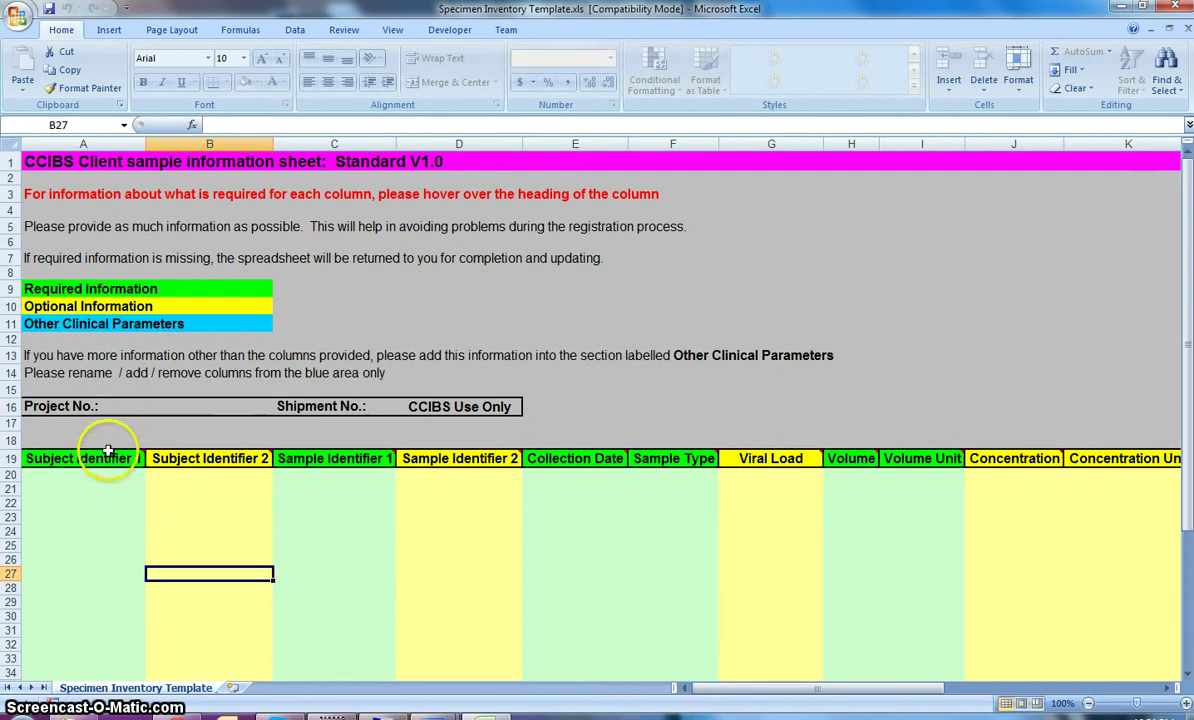
# - Examine the blank template's subject, sample identifier, collection date, sample type and volume columns, and close the workbook
pyautogui.moveTo(107, 475)
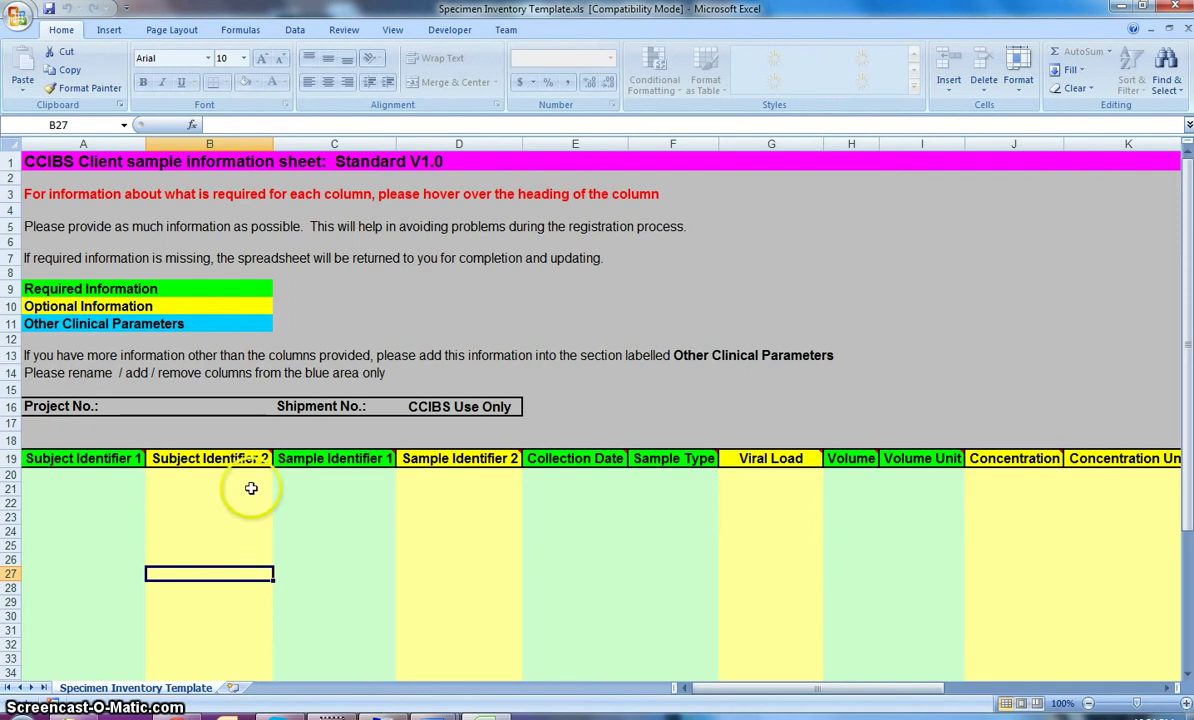
pyautogui.click(342, 476)
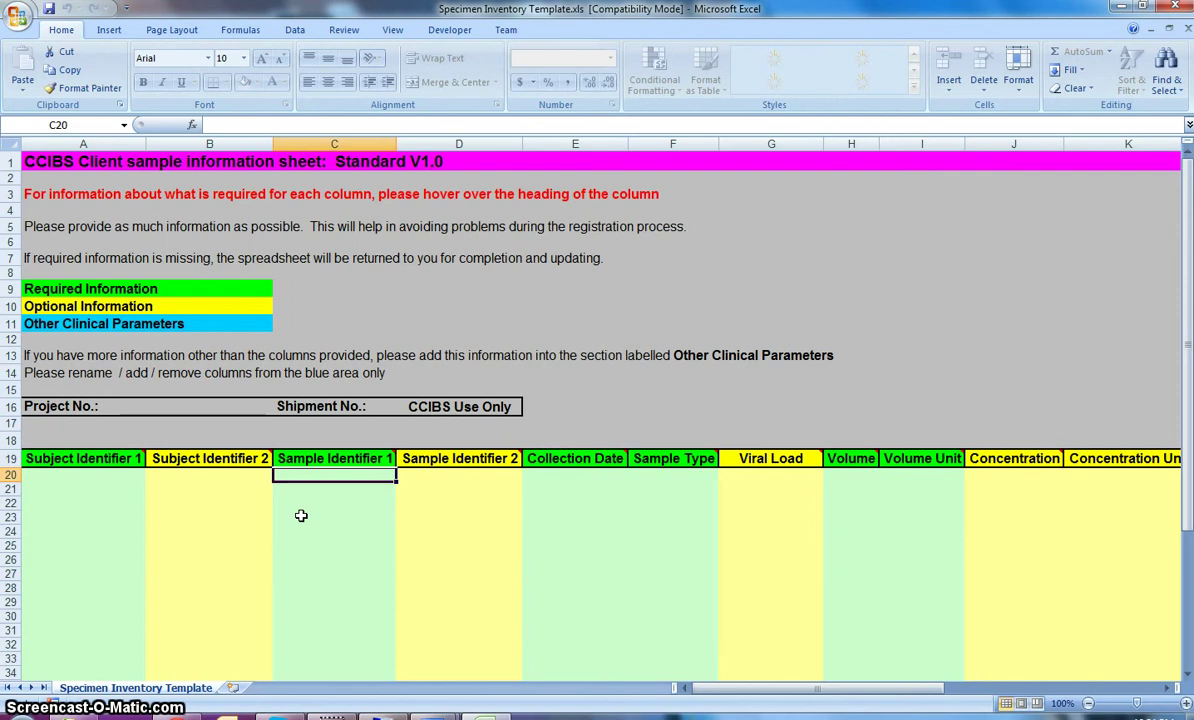
pyautogui.click(552, 477)
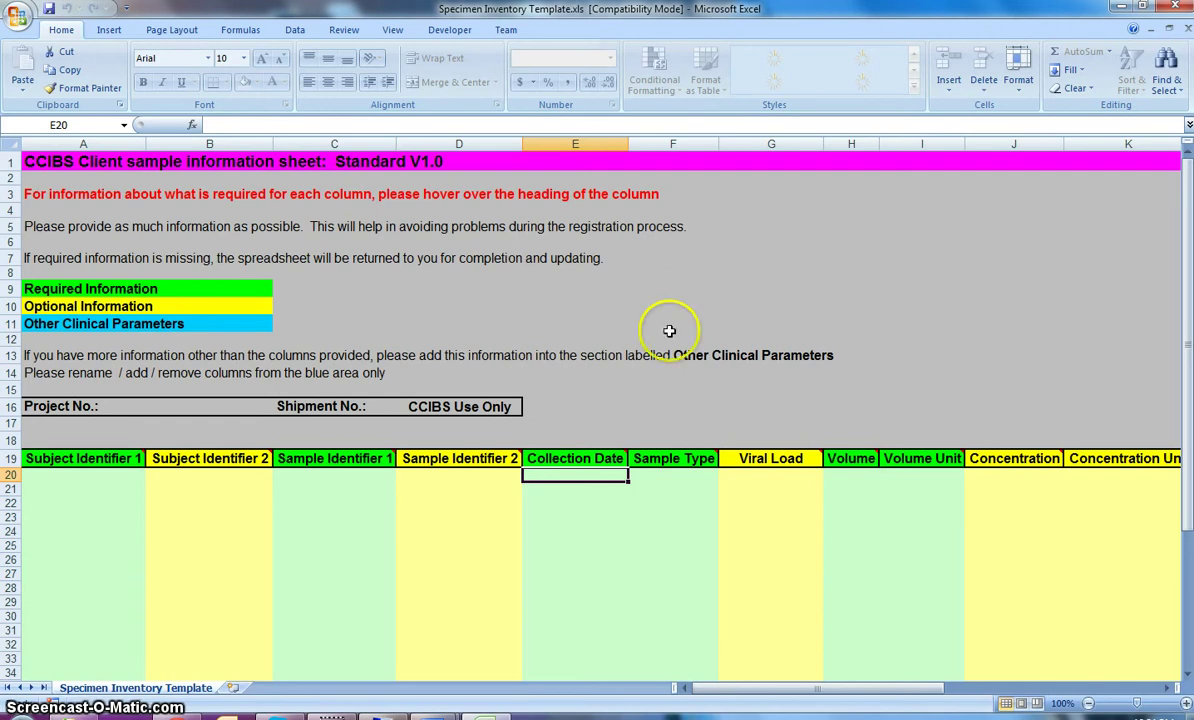
pyautogui.click(689, 480)
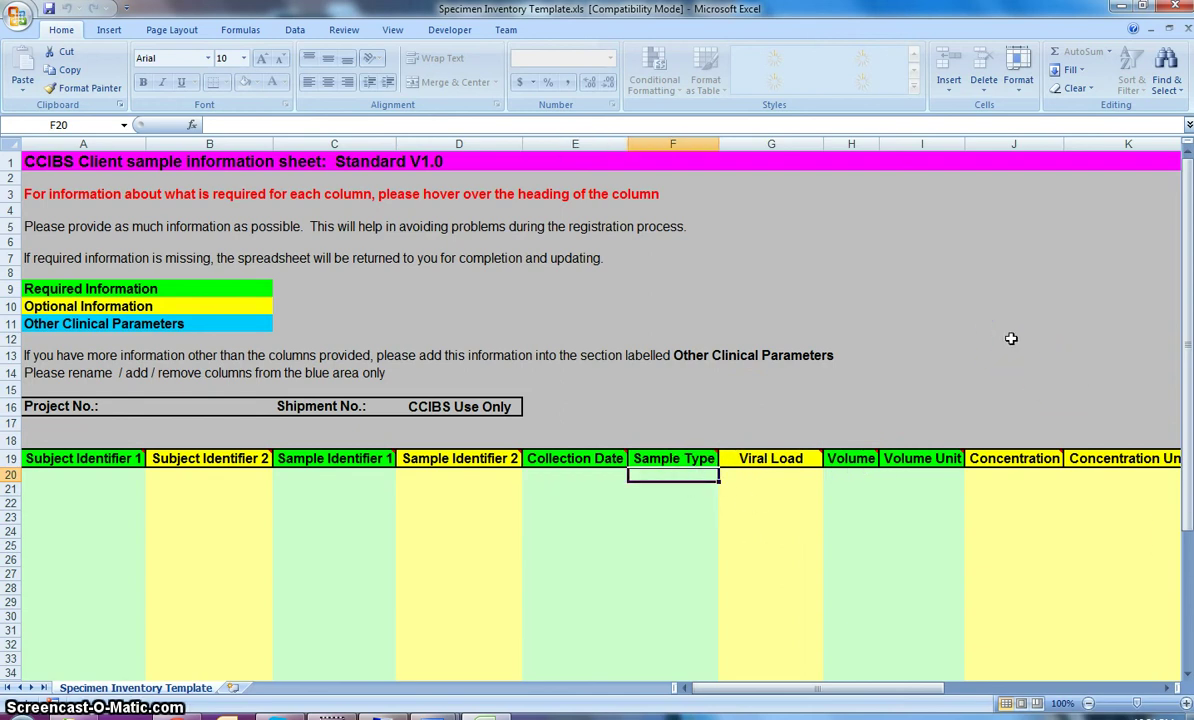
pyautogui.click(910, 309)
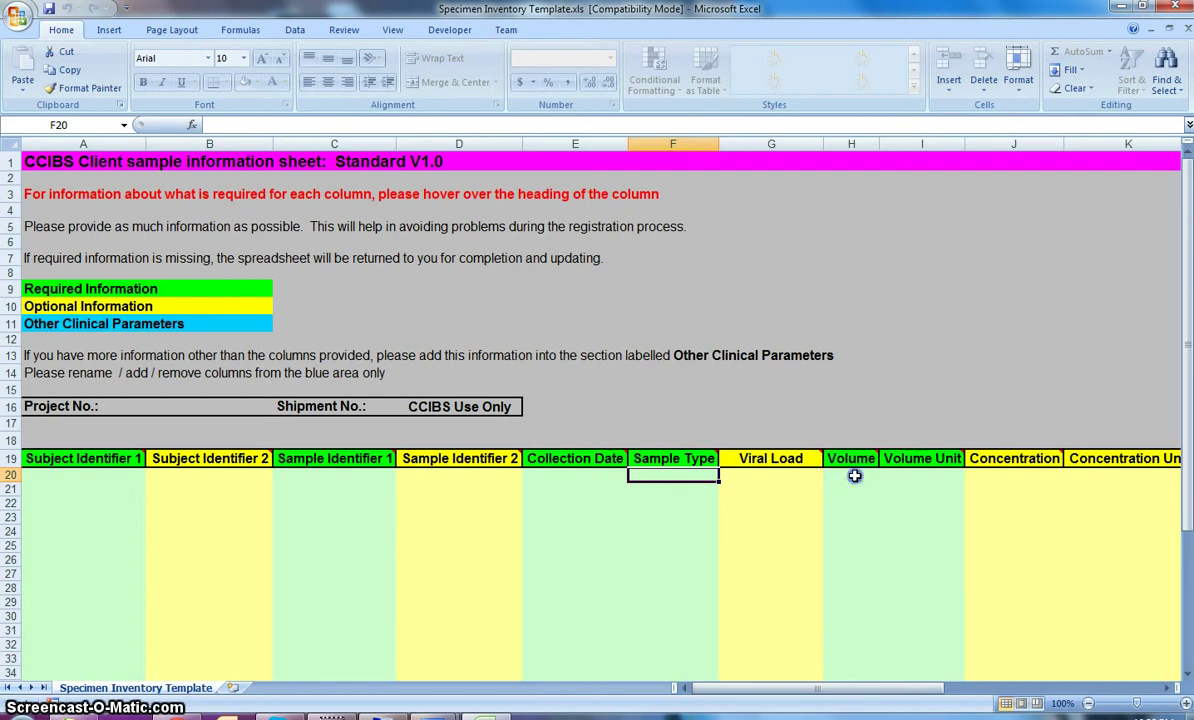
pyautogui.click(918, 481)
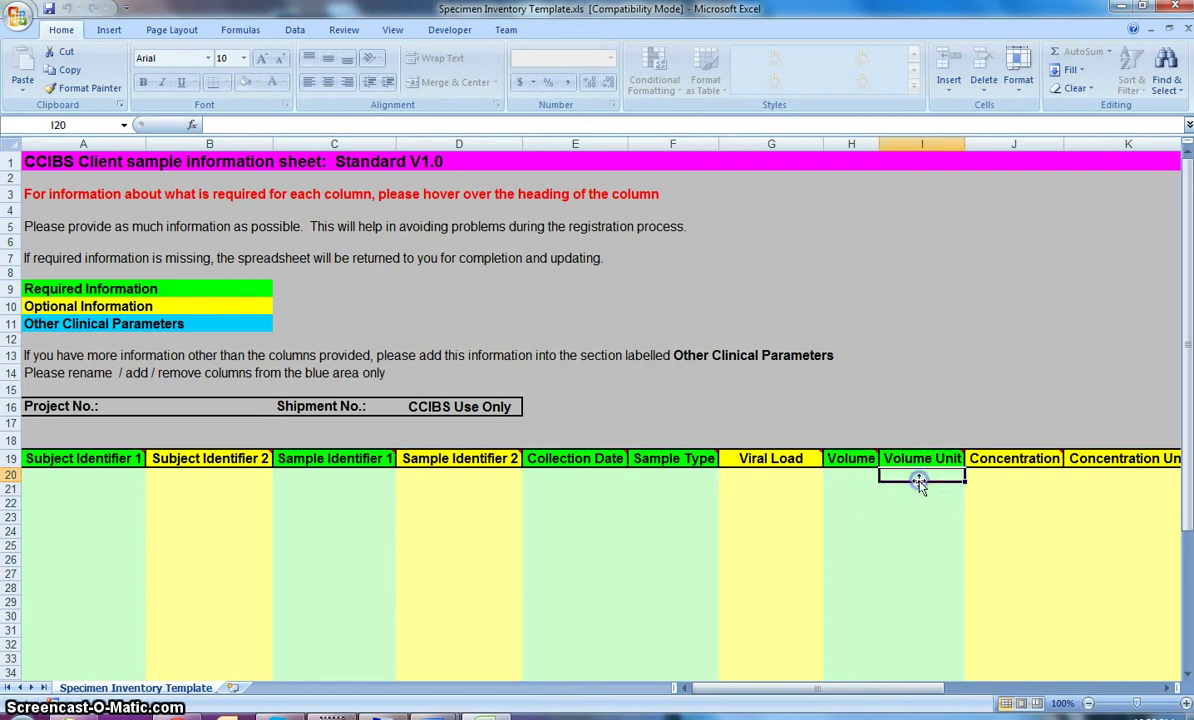
pyautogui.click(1163, 9)
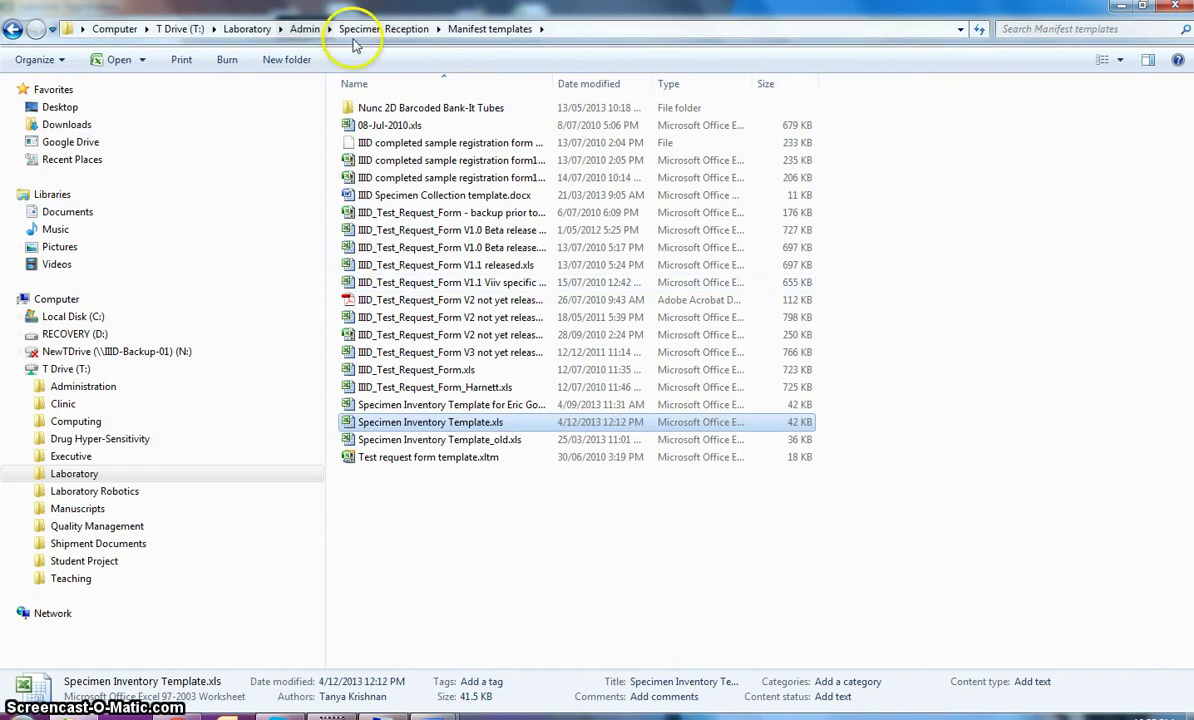
# - Open the filled-in test Specimen Inventory Template workbook from Specimen Reception\Testing Registration\2014\March under the Admin folder
pyautogui.click(305, 29)
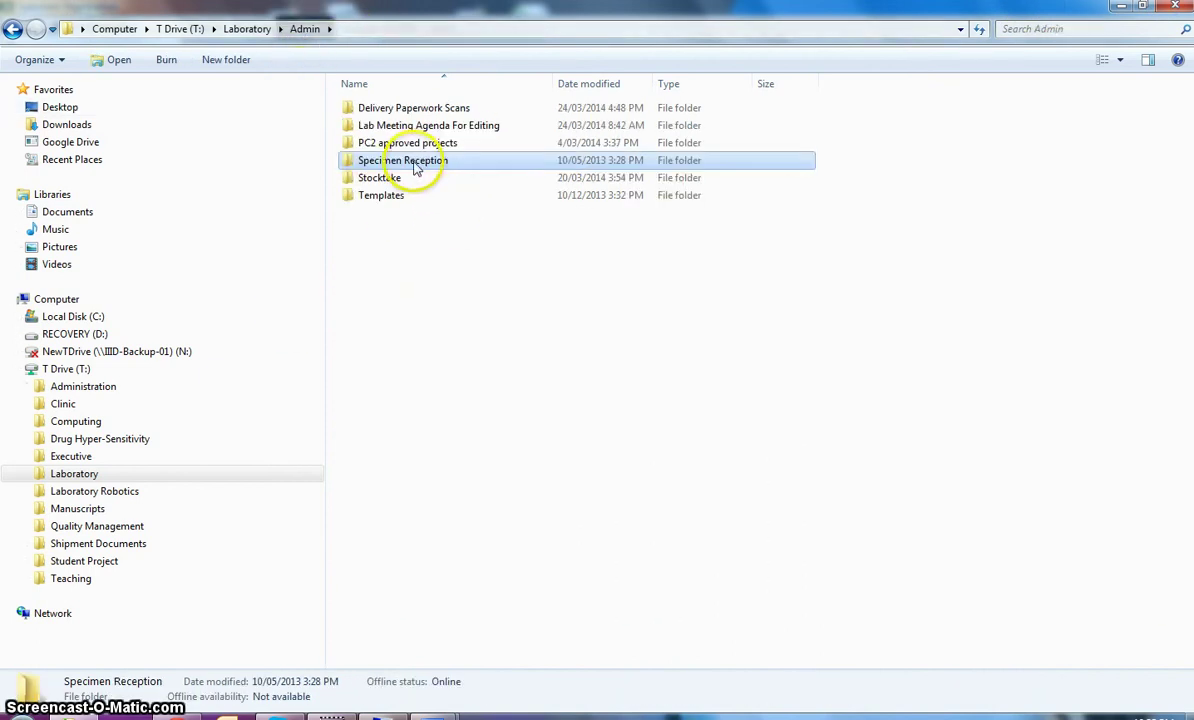
pyautogui.doubleClick(413, 161)
pyautogui.click(414, 268)
pyautogui.doubleClick(412, 268)
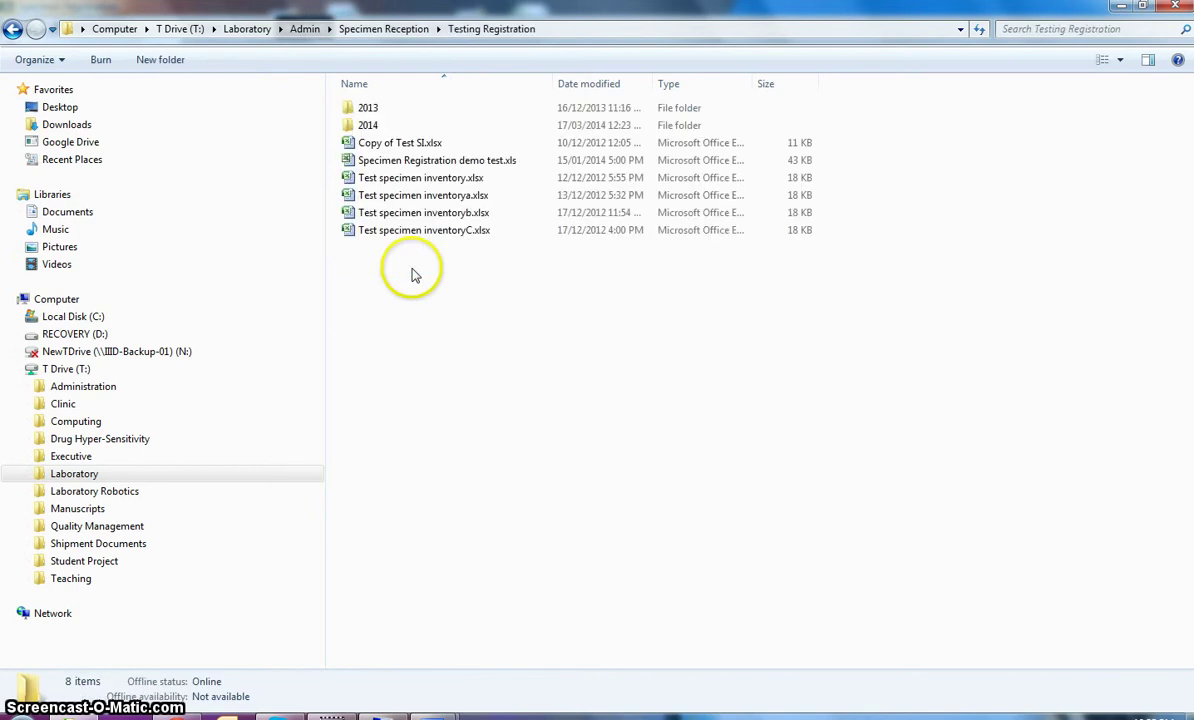
pyautogui.doubleClick(356, 122)
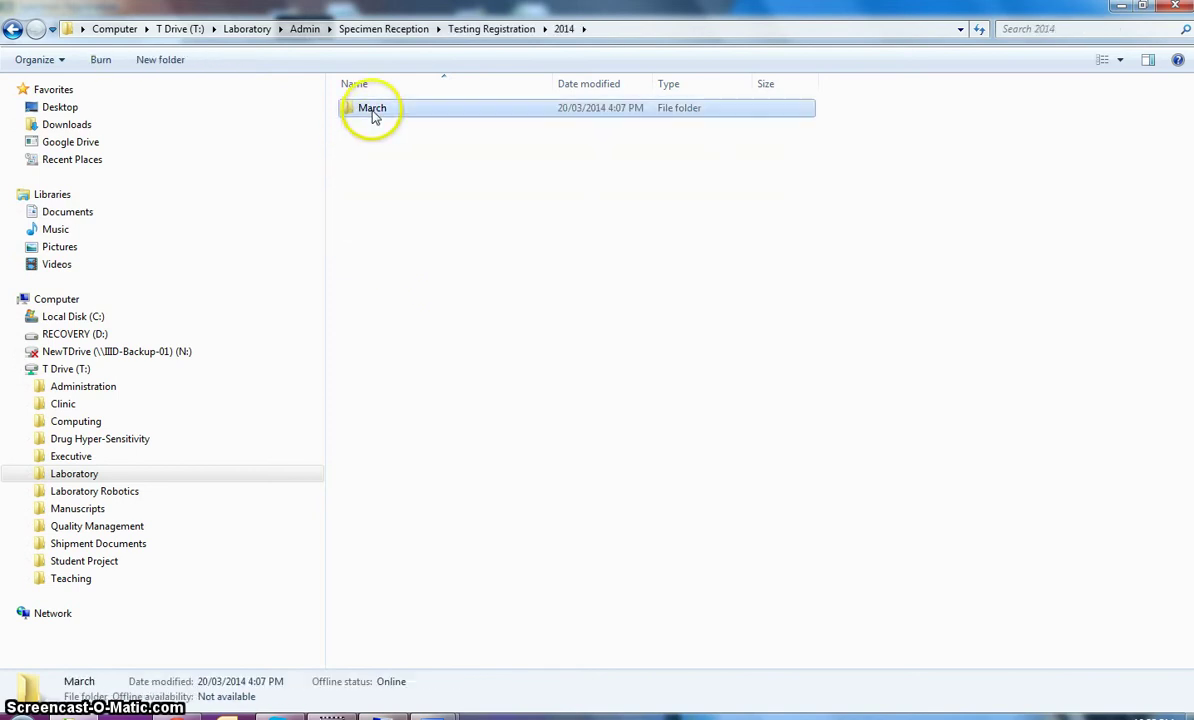
pyautogui.doubleClick(372, 110)
pyautogui.click(521, 267)
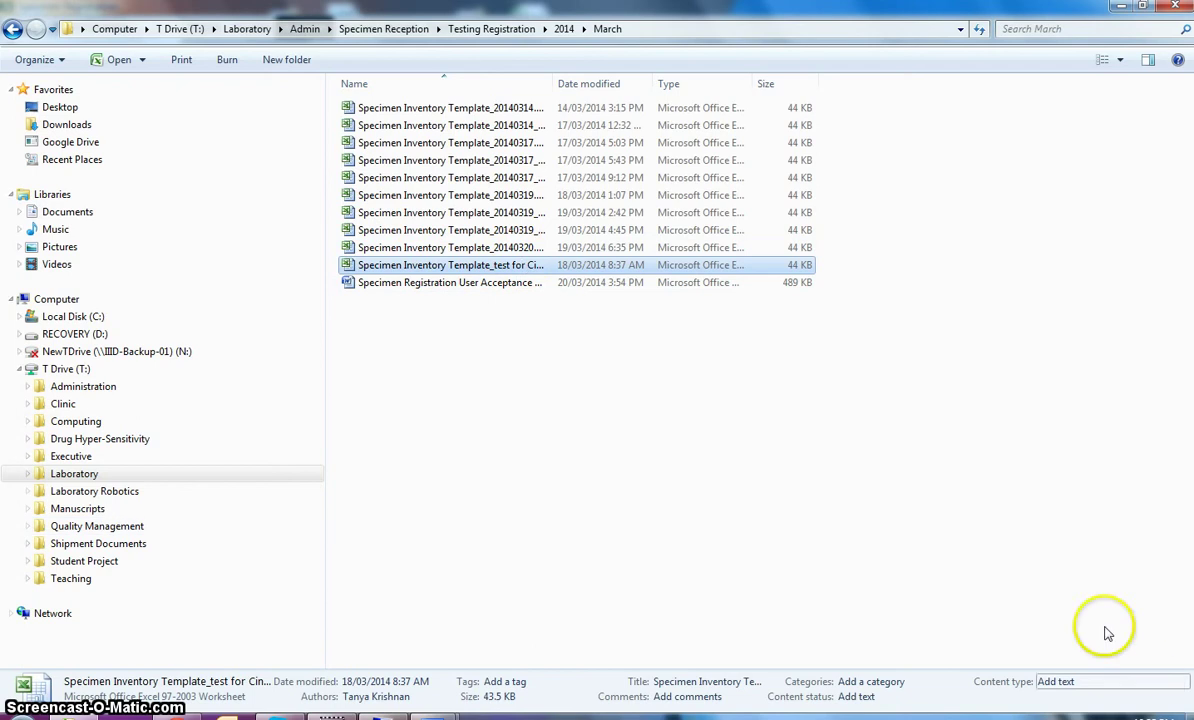
pyautogui.doubleClick(421, 268)
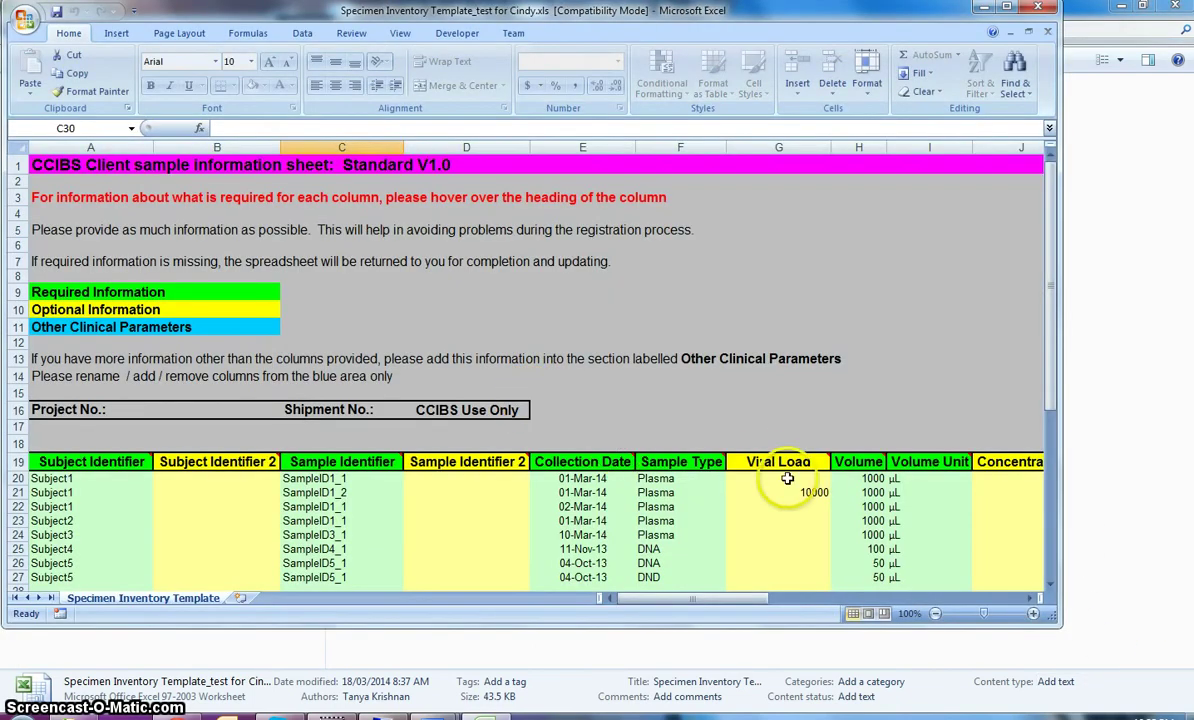
# - Examine the first sample row's Subject Identifier, Sample Identifier, Collection Date and Sample Type entries
pyautogui.scroll(-1, 712, 432)
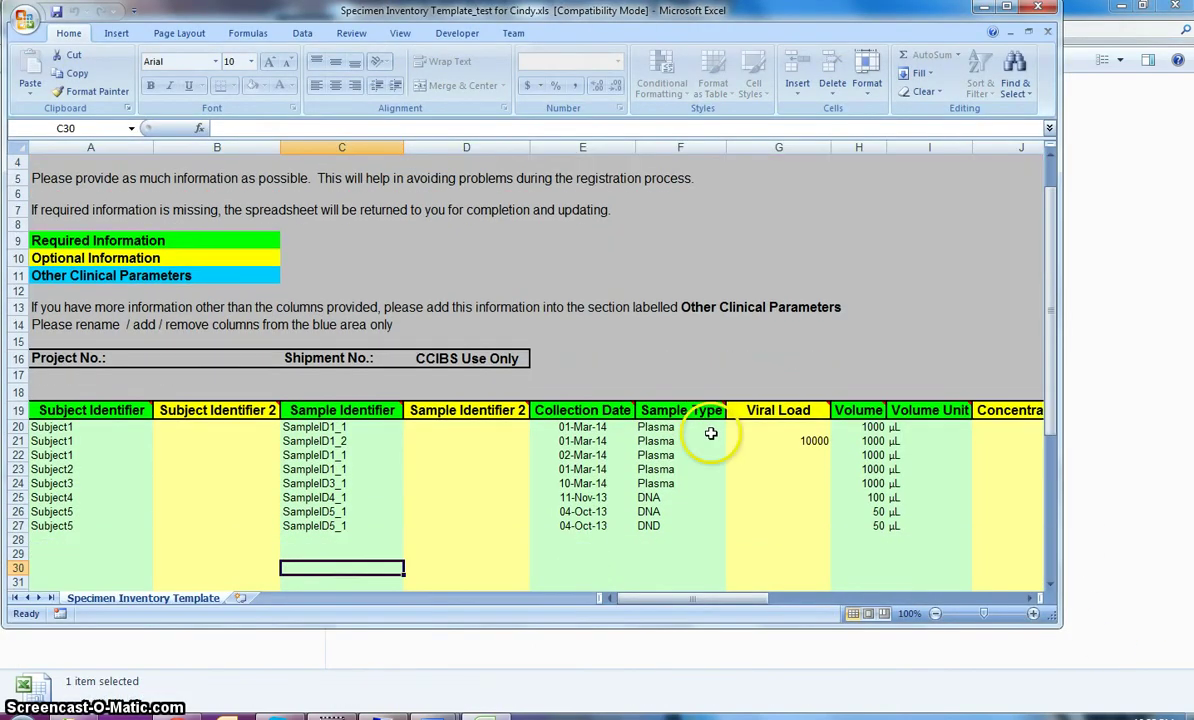
pyautogui.click(88, 427)
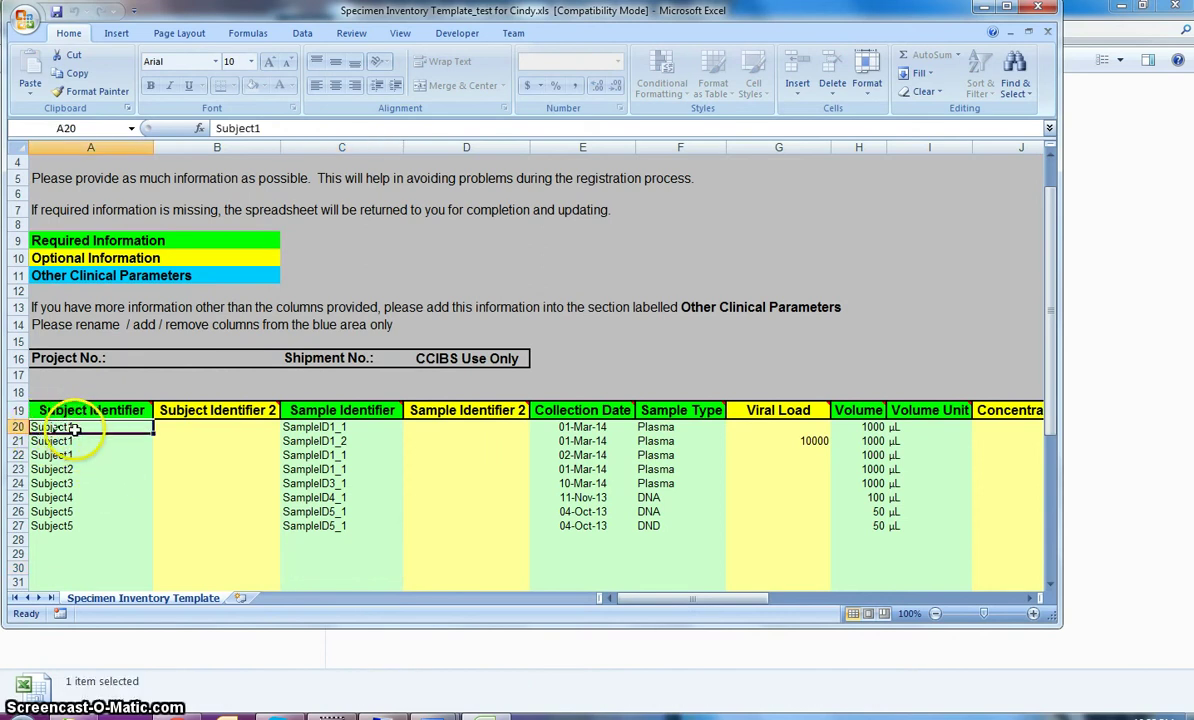
pyautogui.click(300, 427)
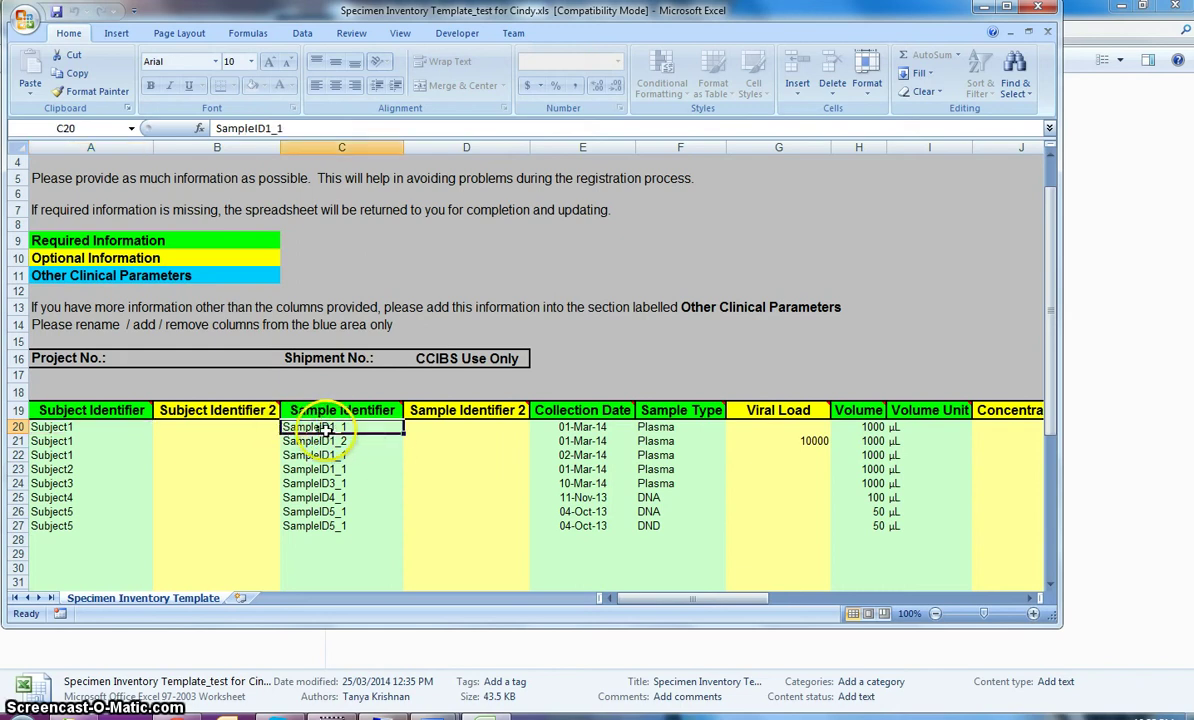
pyautogui.click(592, 427)
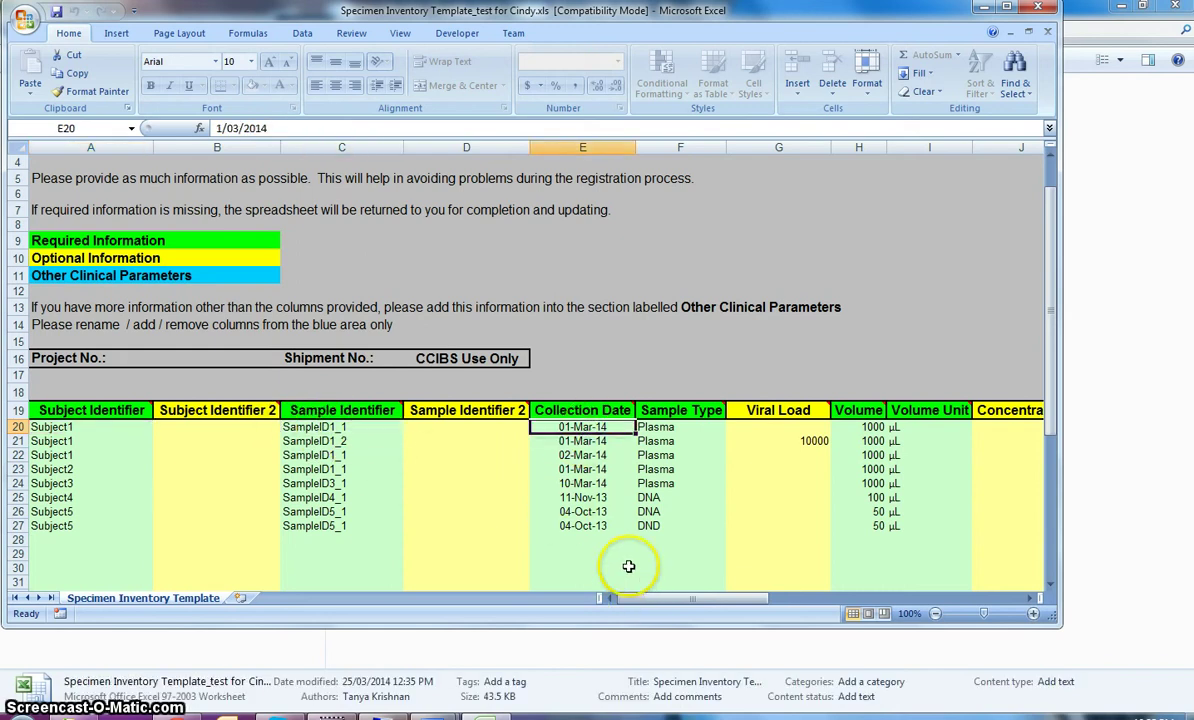
pyautogui.click(664, 428)
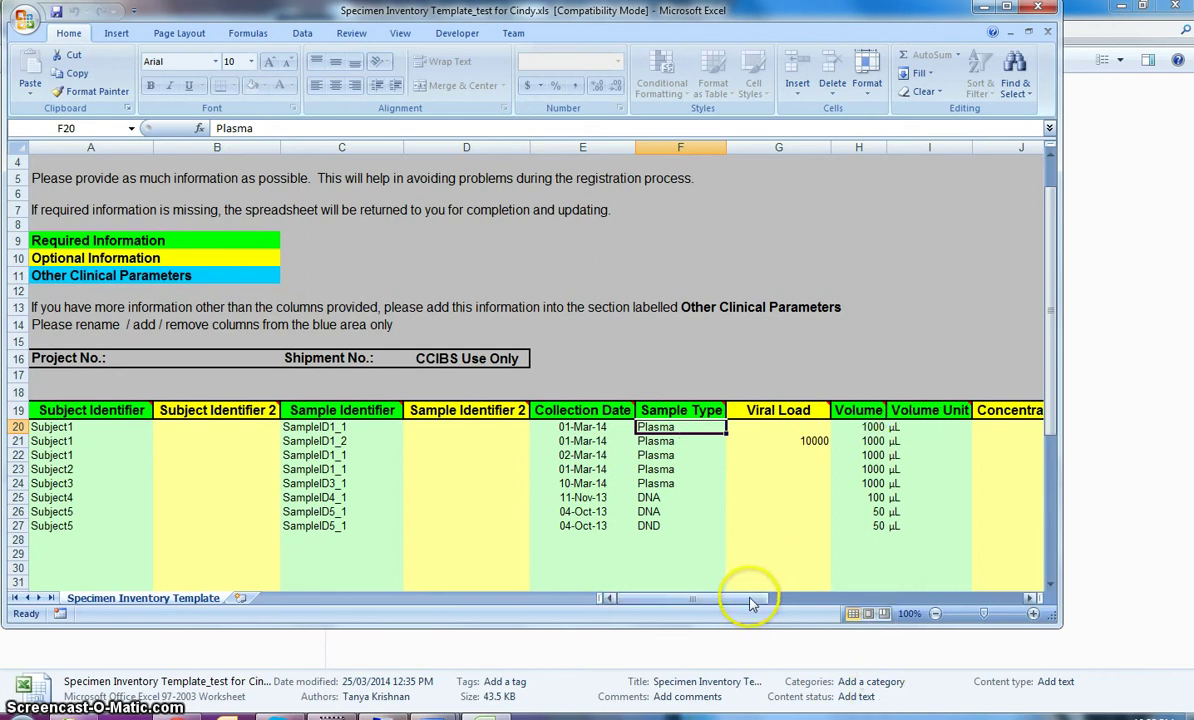
# - Examine the sample rows' Container Name, Row, Column and Time Point entries, and close the workbook
pyautogui.moveTo(752, 601); pyautogui.dragTo(846, 599)
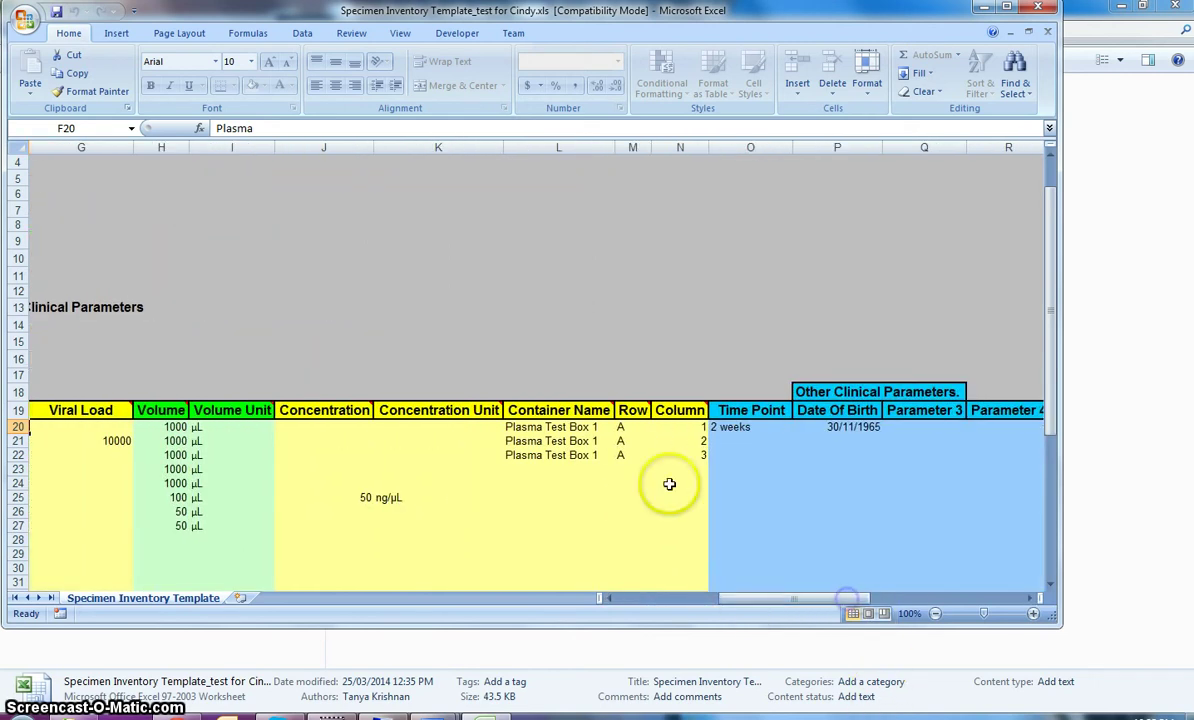
pyautogui.click(561, 427)
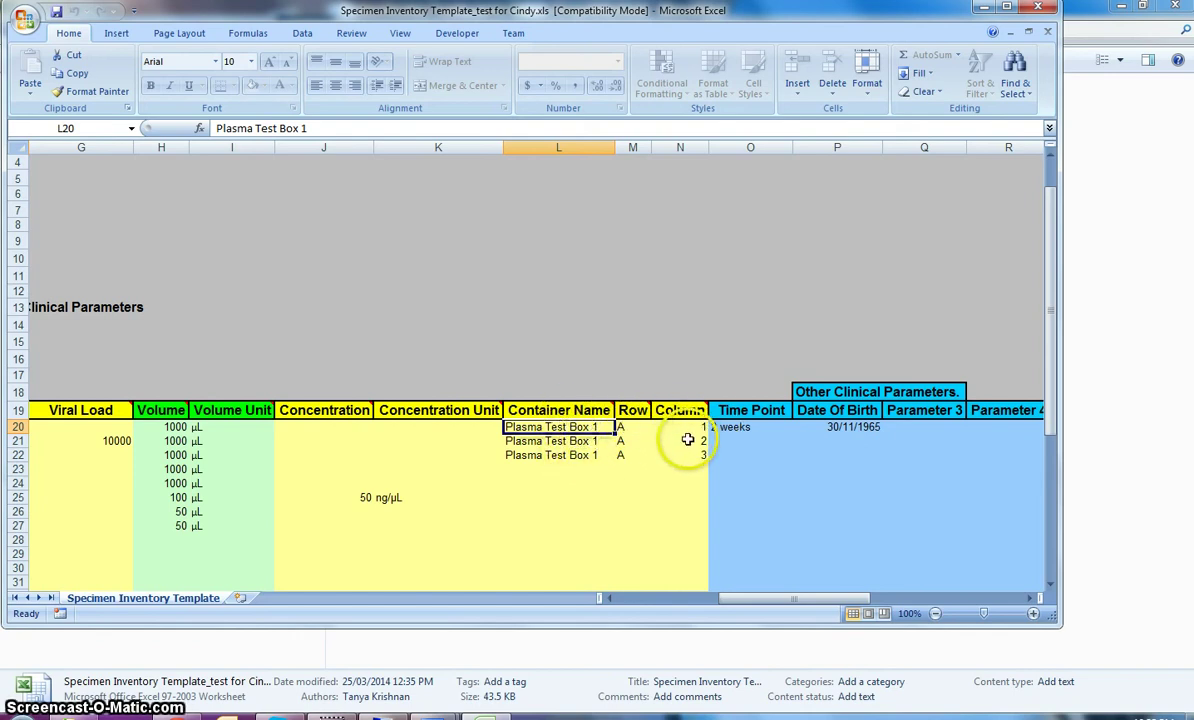
pyautogui.click(725, 428)
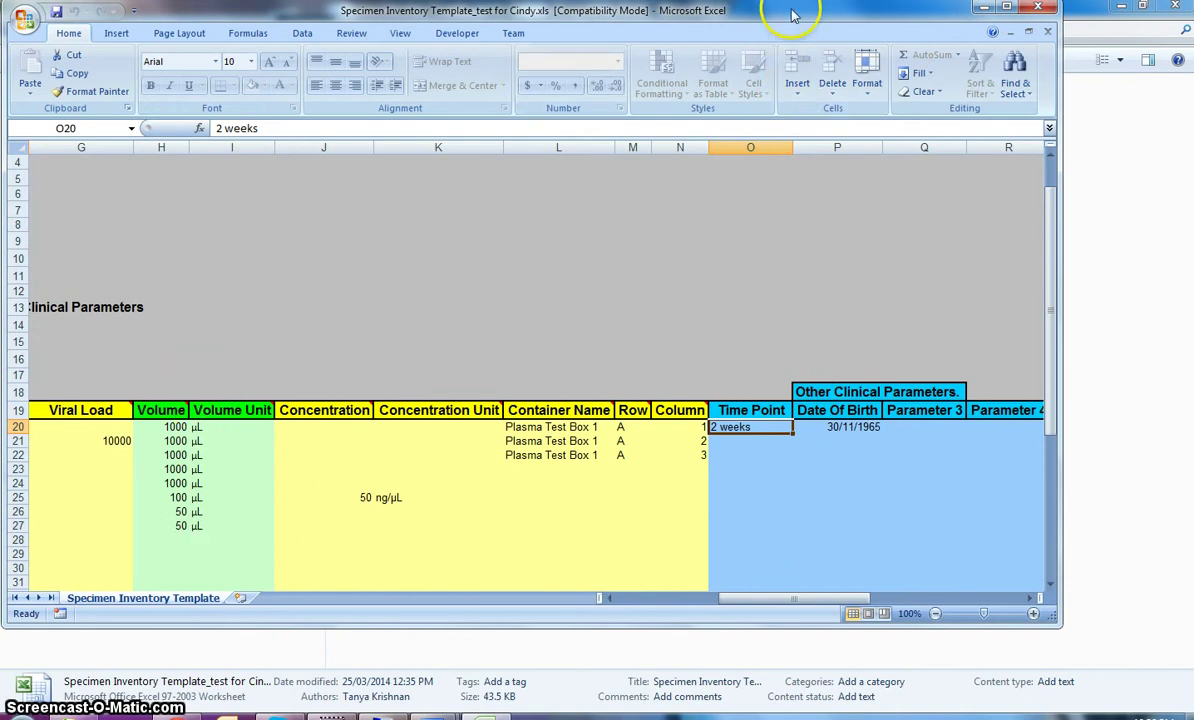
pyautogui.moveTo(790, 14); pyautogui.dragTo(802, 42)
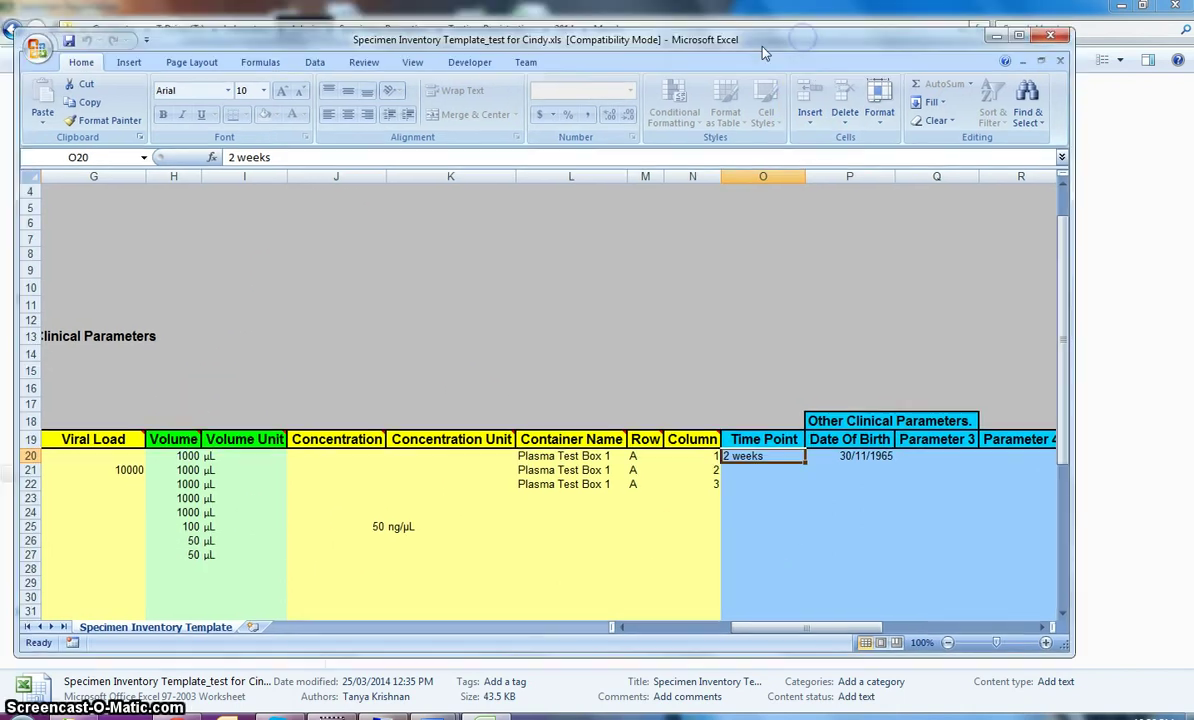
pyautogui.click(1061, 39)
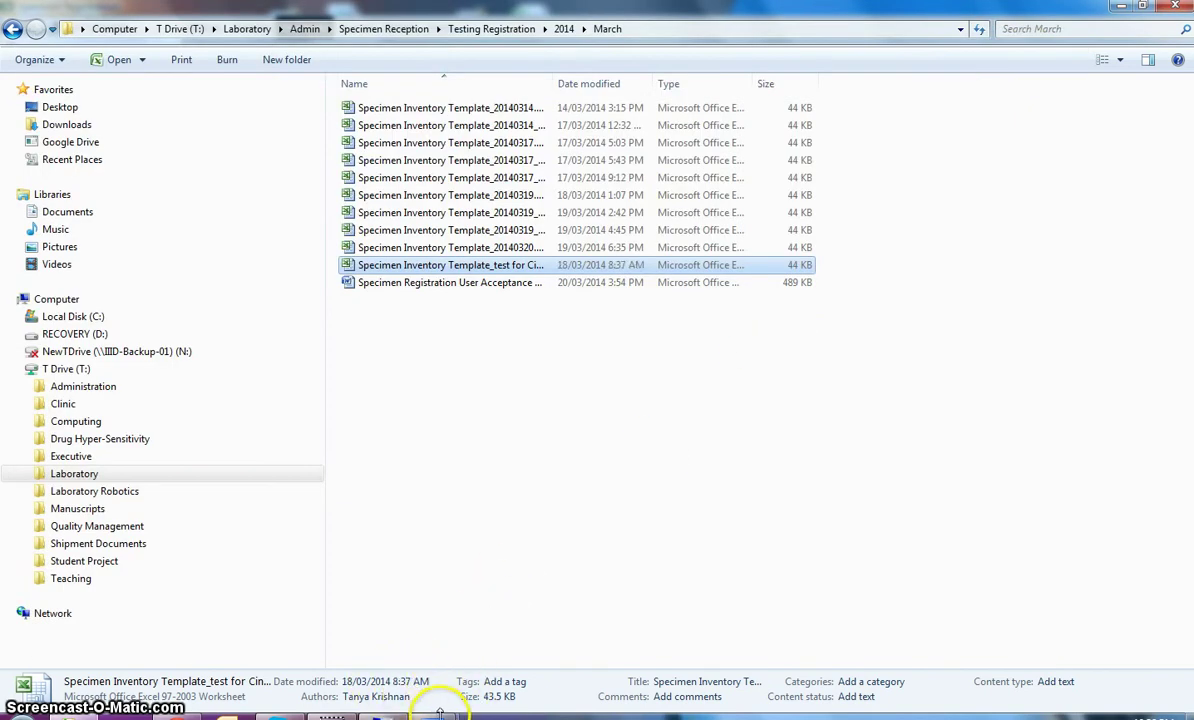
# - Return to the 1189 Shipment1 form, attach the test Specimen Inventory Template from 2014\March as a shipment document, and widen the form
pyautogui.moveTo(460, 710)
pyautogui.click(512, 518)
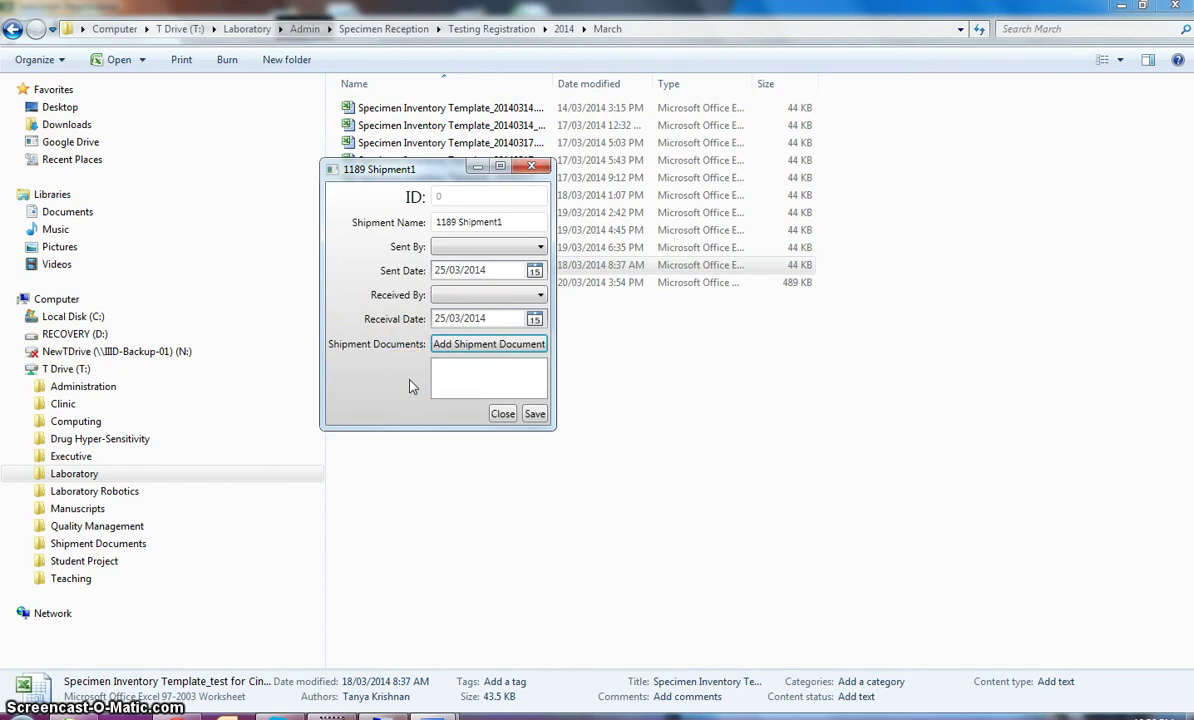
pyautogui.click(490, 344)
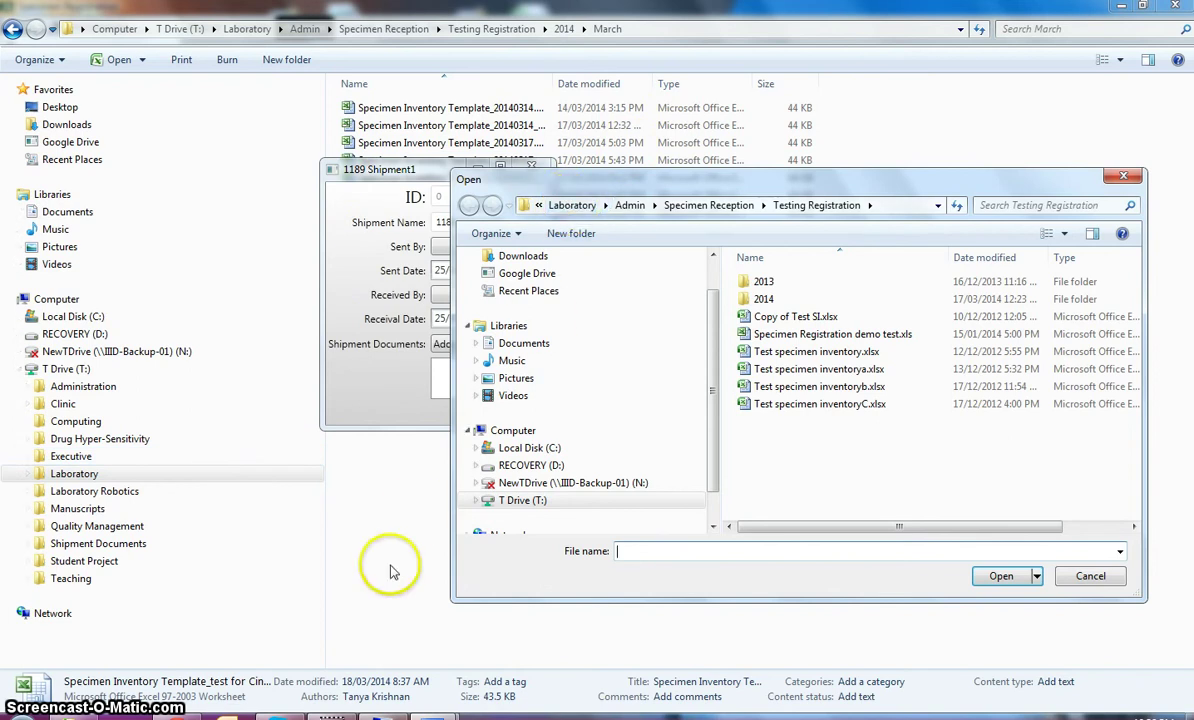
pyautogui.moveTo(330, 714)
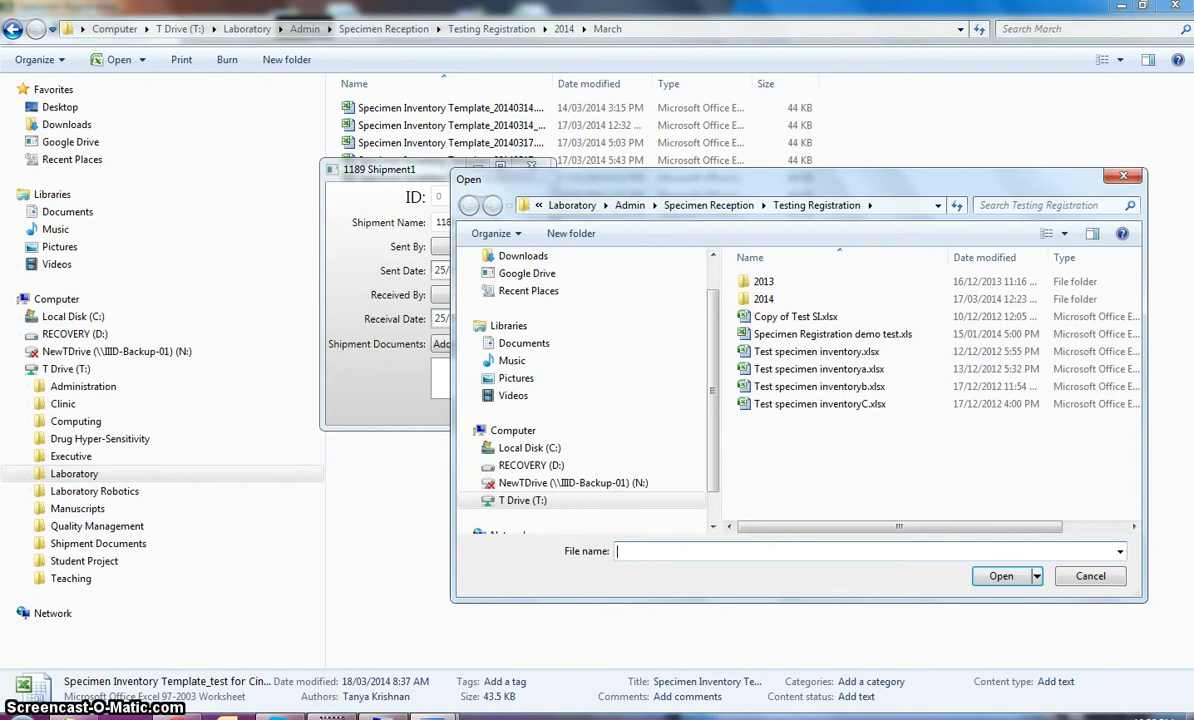
pyautogui.doubleClick(770, 299)
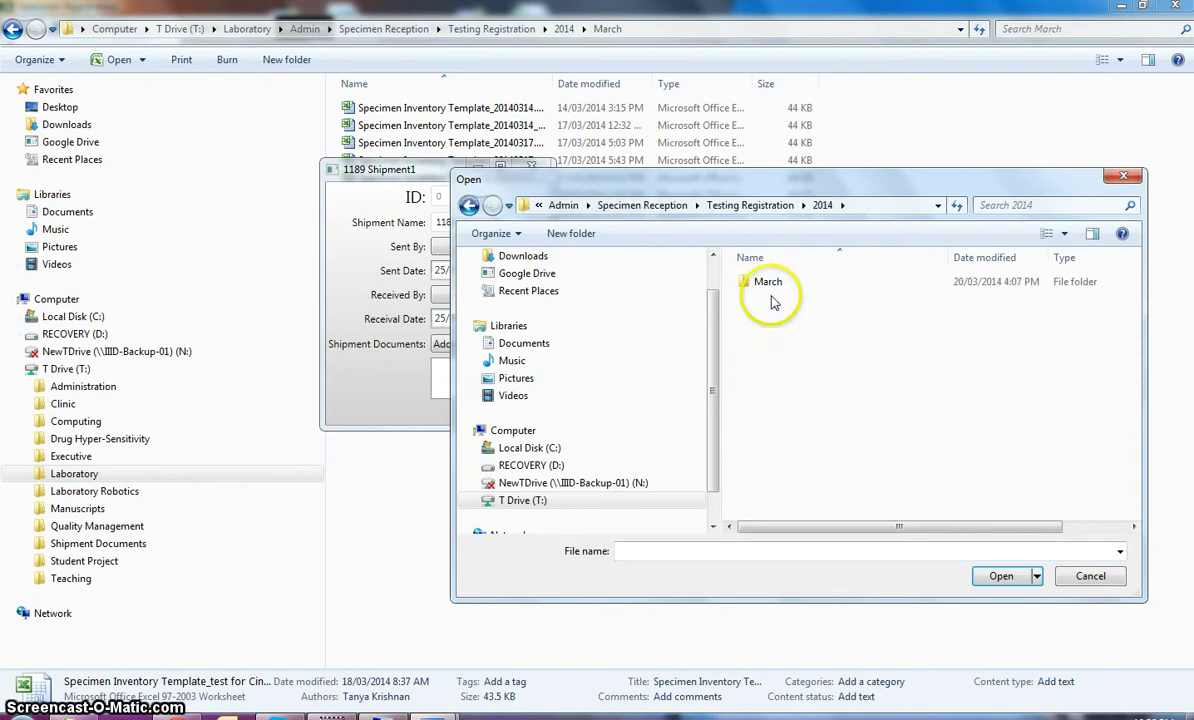
pyautogui.doubleClick(770, 283)
pyautogui.click(858, 440)
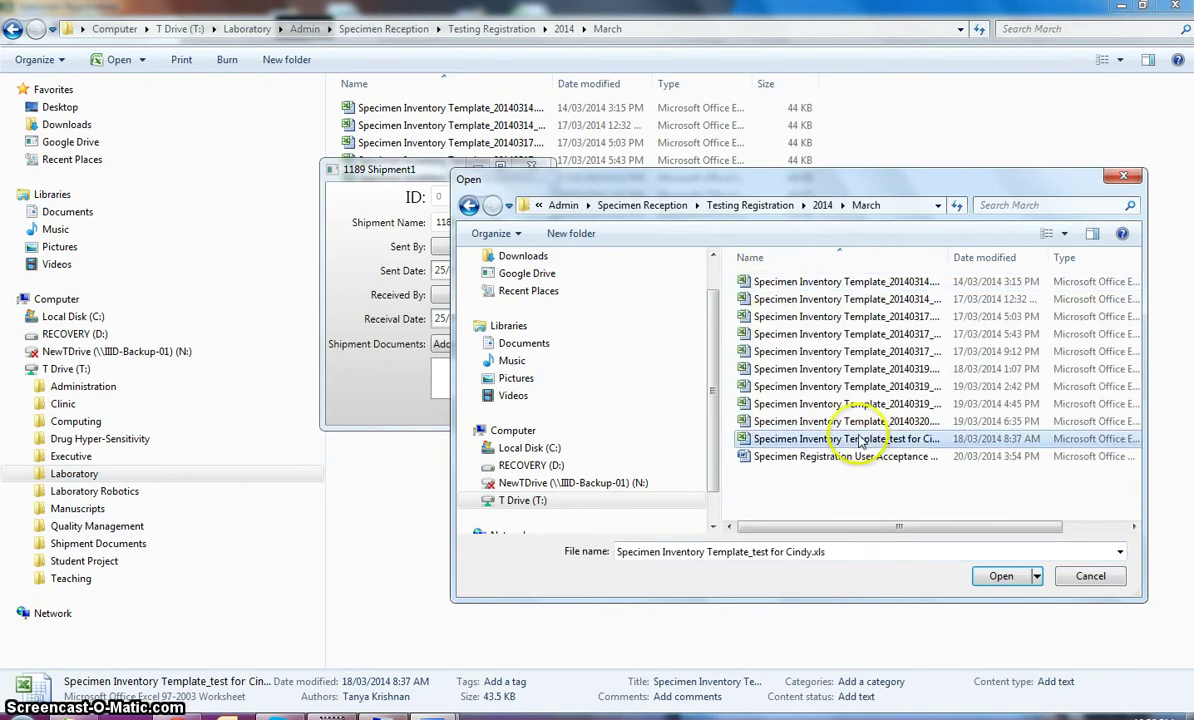
pyautogui.doubleClick(858, 440)
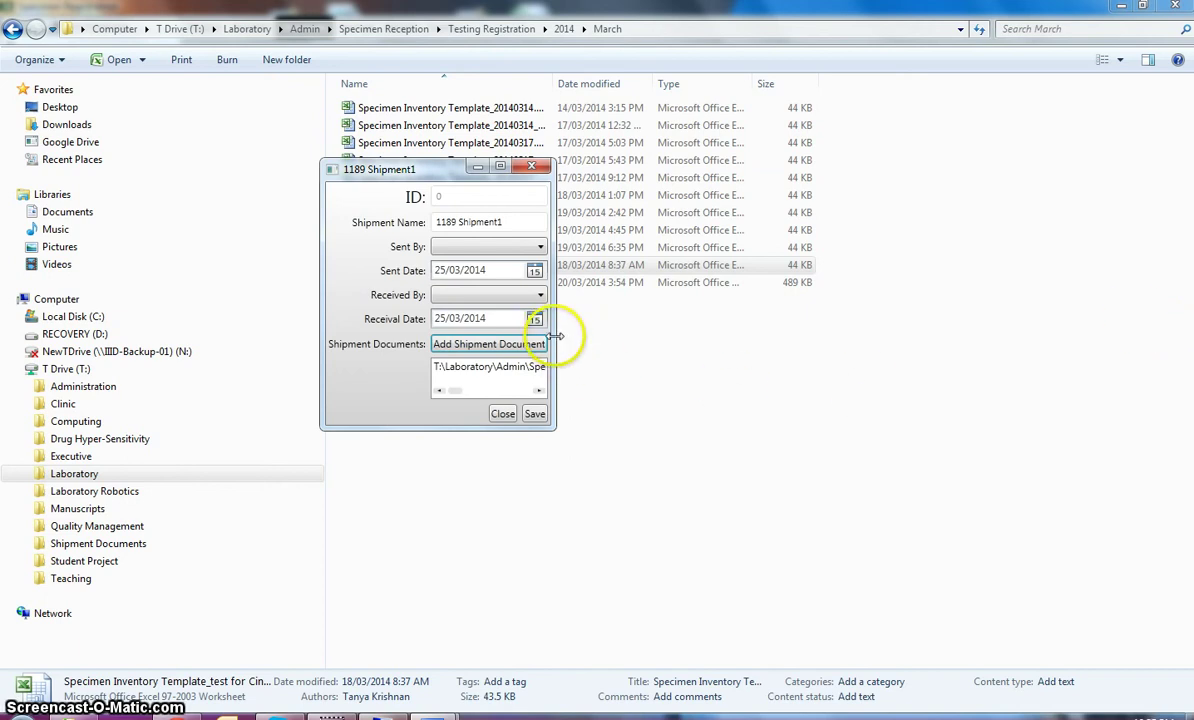
pyautogui.moveTo(555, 336); pyautogui.dragTo(756, 352)
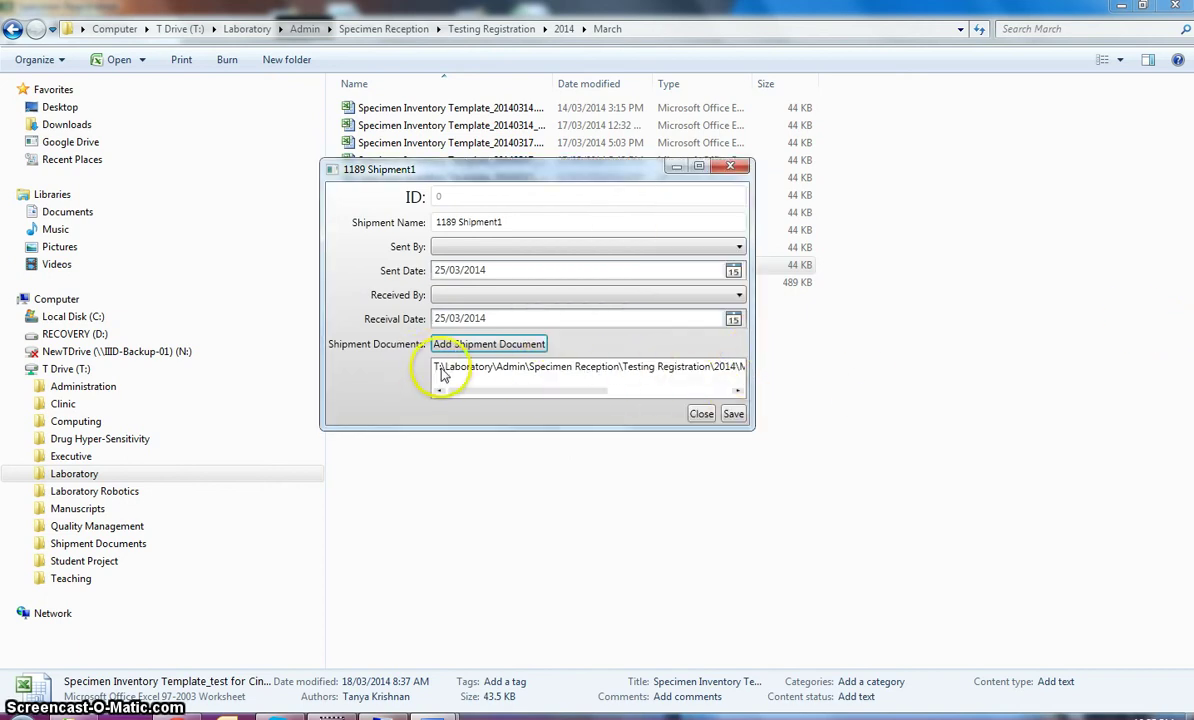
# - Save the 1189 Shipment1 record with its attached document and close the shipment form
pyautogui.click(734, 415)
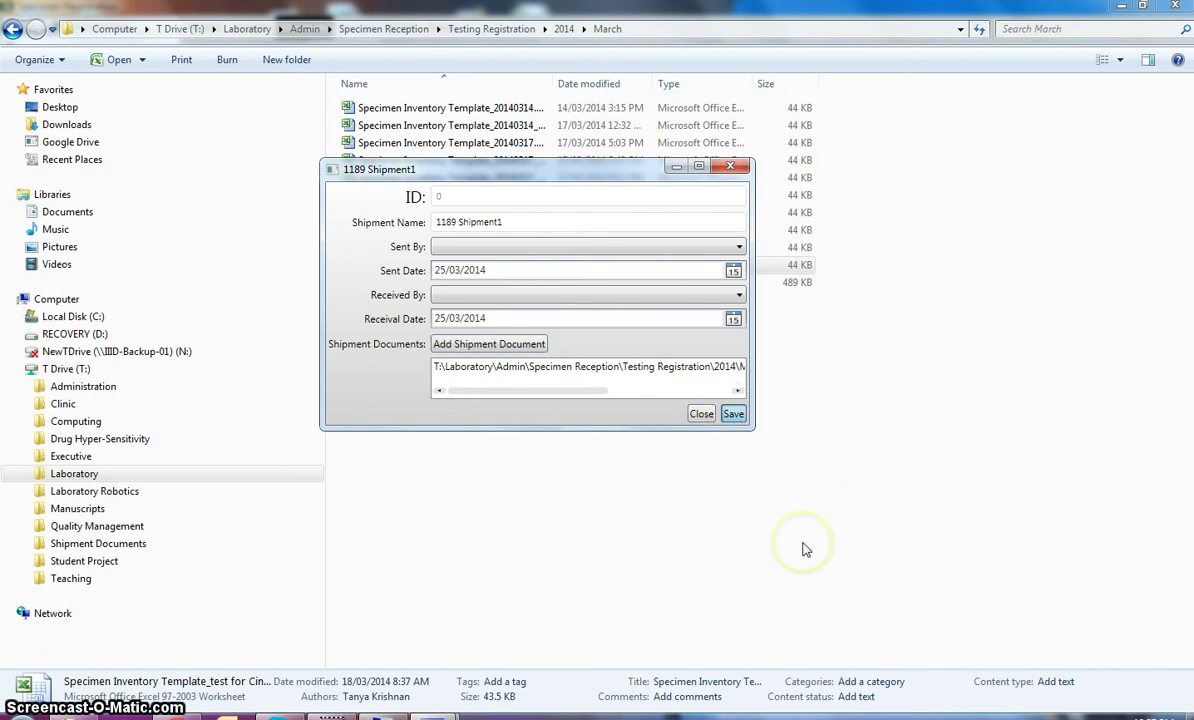
pyautogui.click(554, 375)
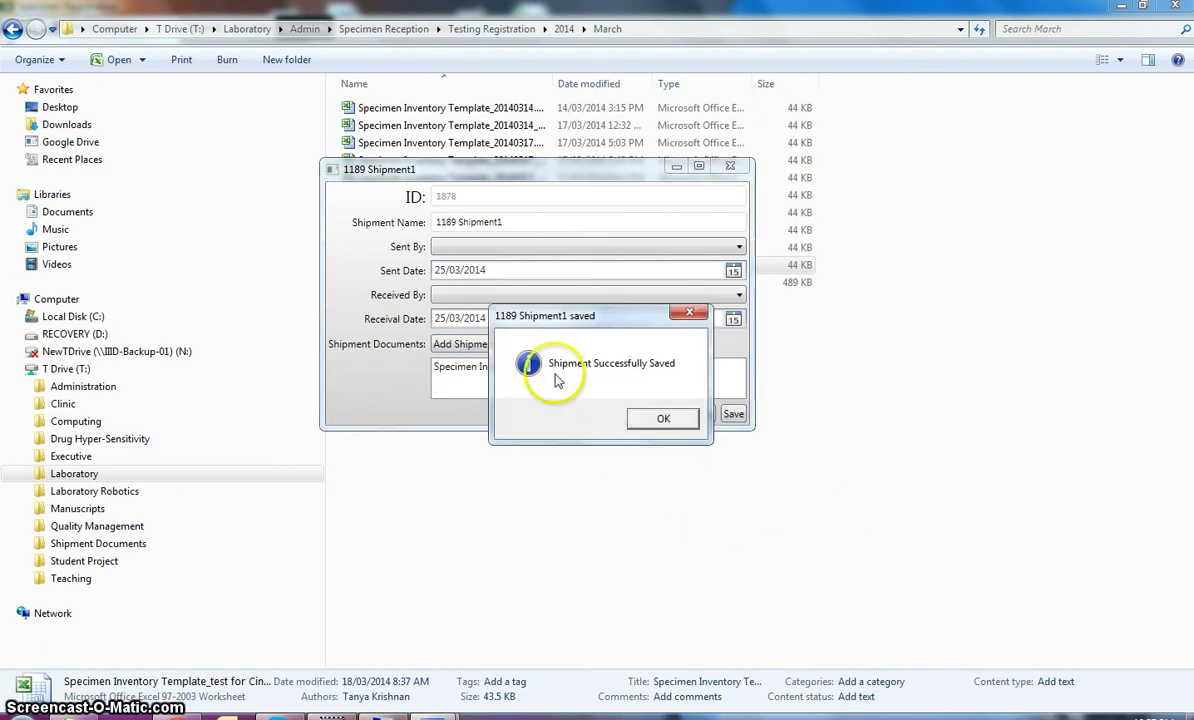
pyautogui.click(664, 418)
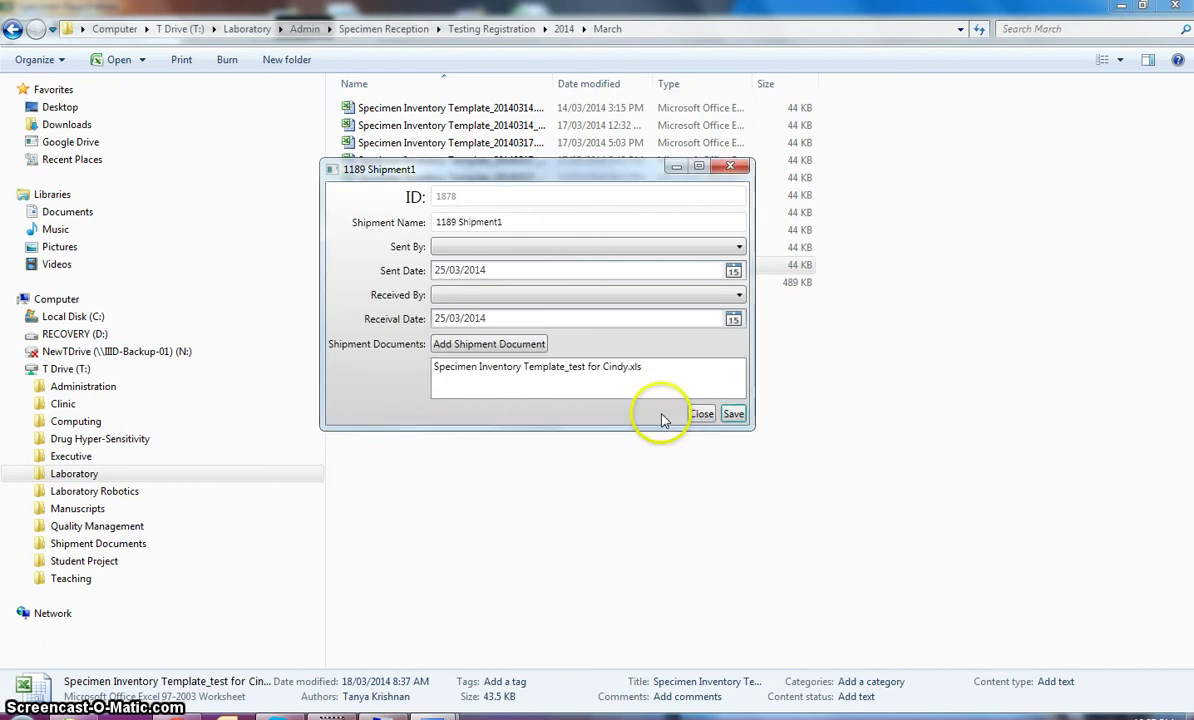
pyautogui.click(700, 416)
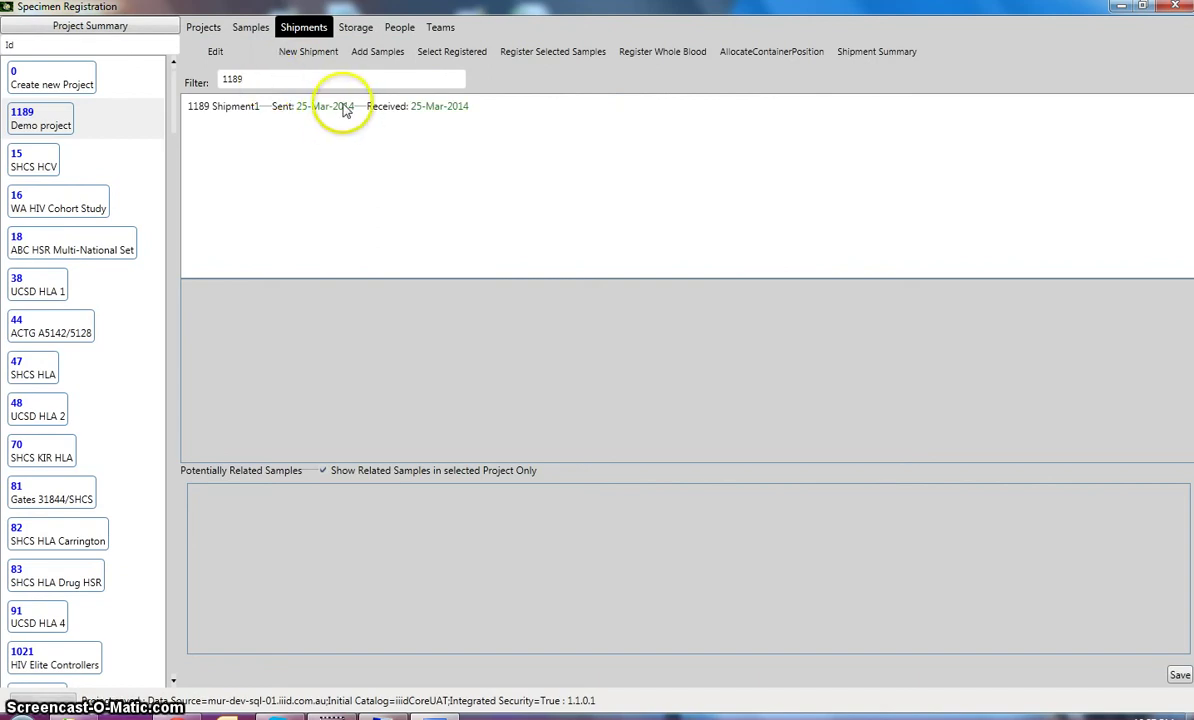
# - Select 1189 Shipment1 in the shipment list and open the sample manifest form for adding samples to it
pyautogui.click(665, 222)
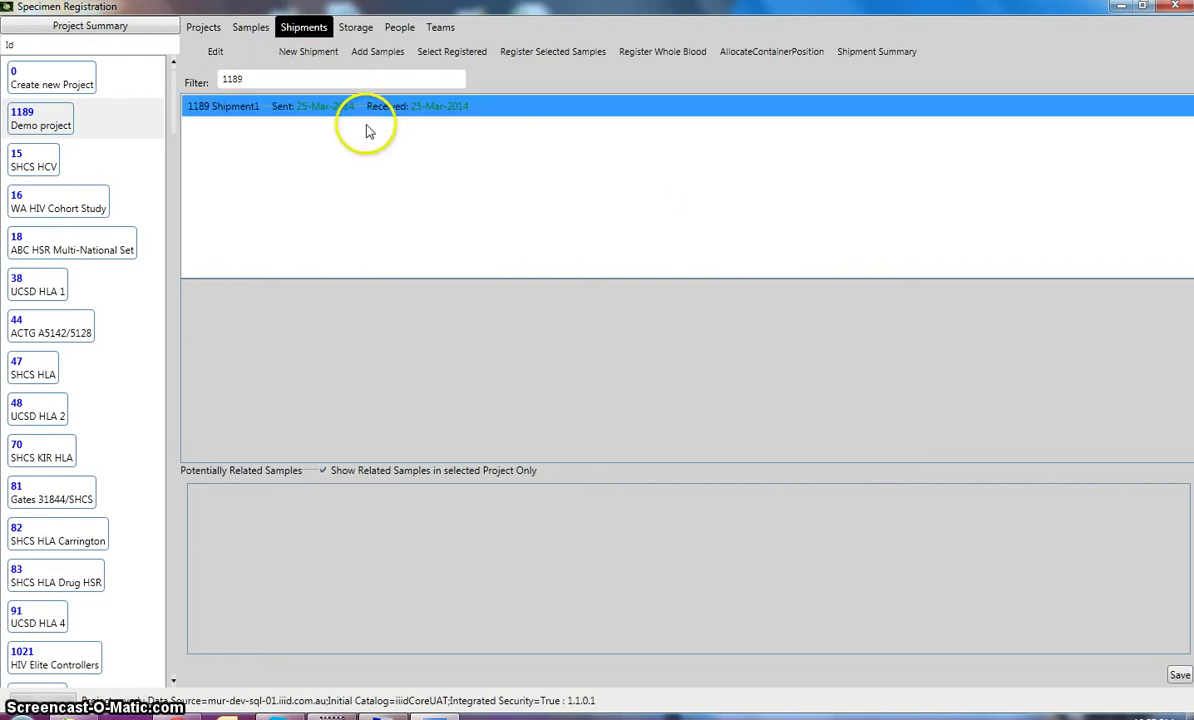
pyautogui.click(377, 55)
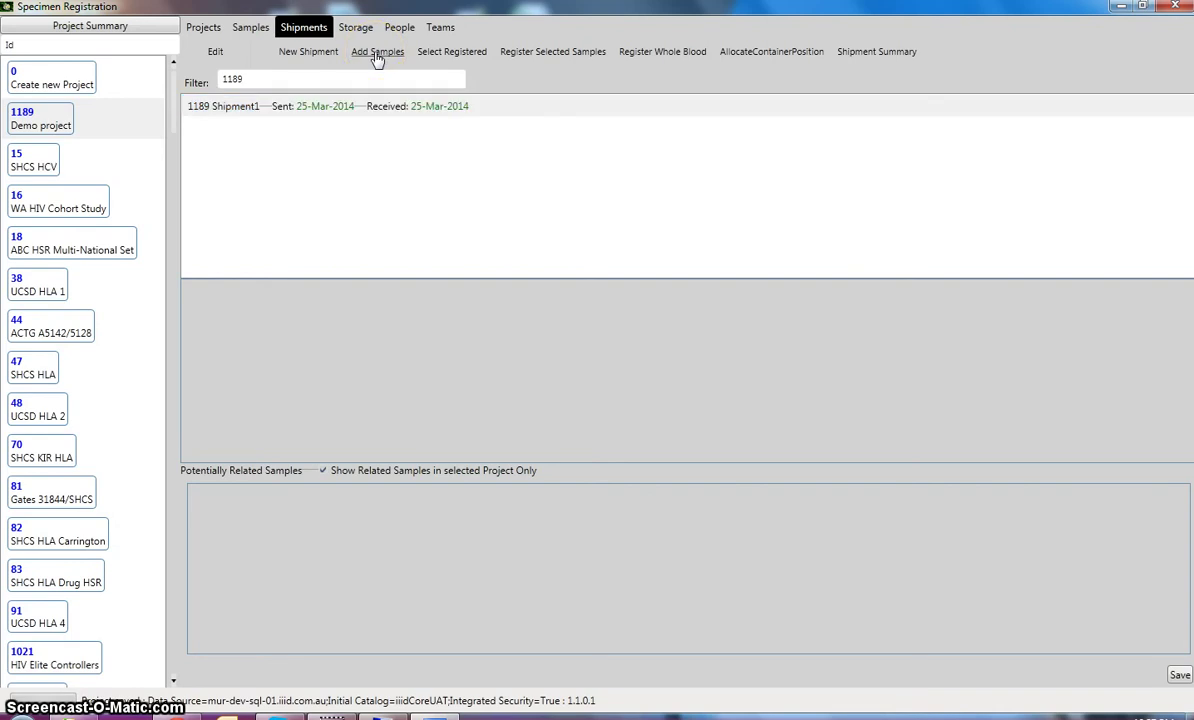
pyautogui.moveTo(389, 55); pyautogui.dragTo(490, 118)
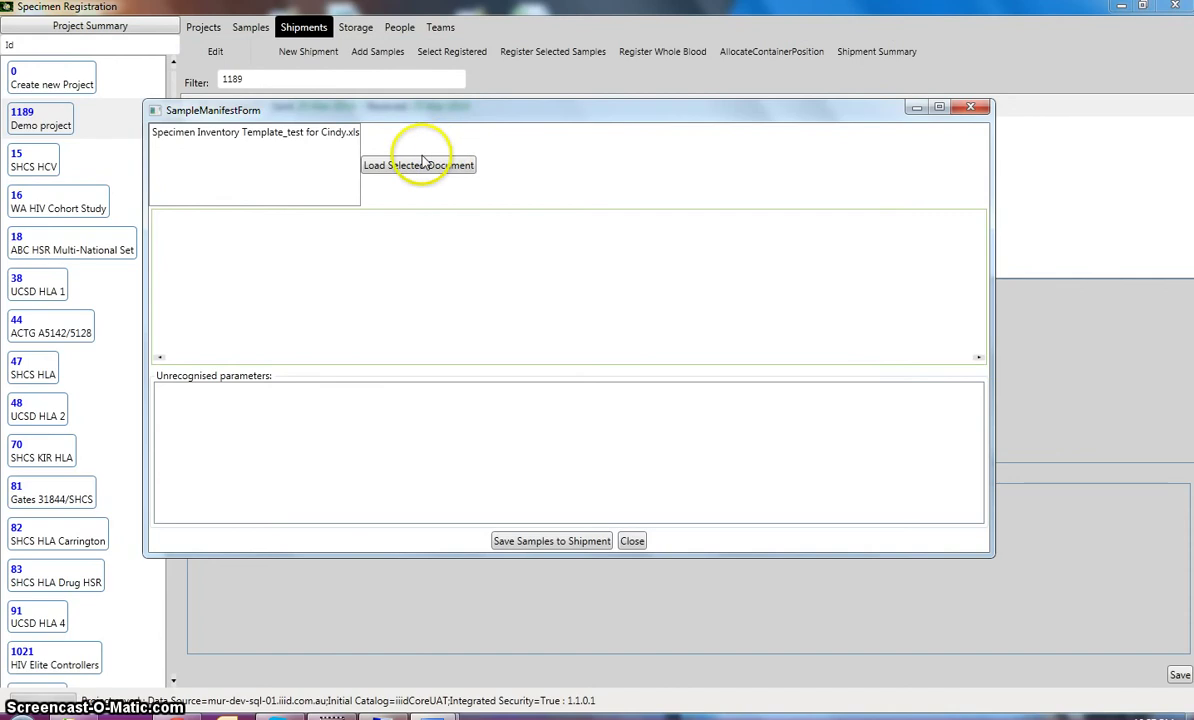
pyautogui.moveTo(392, 120); pyautogui.dragTo(434, 122)
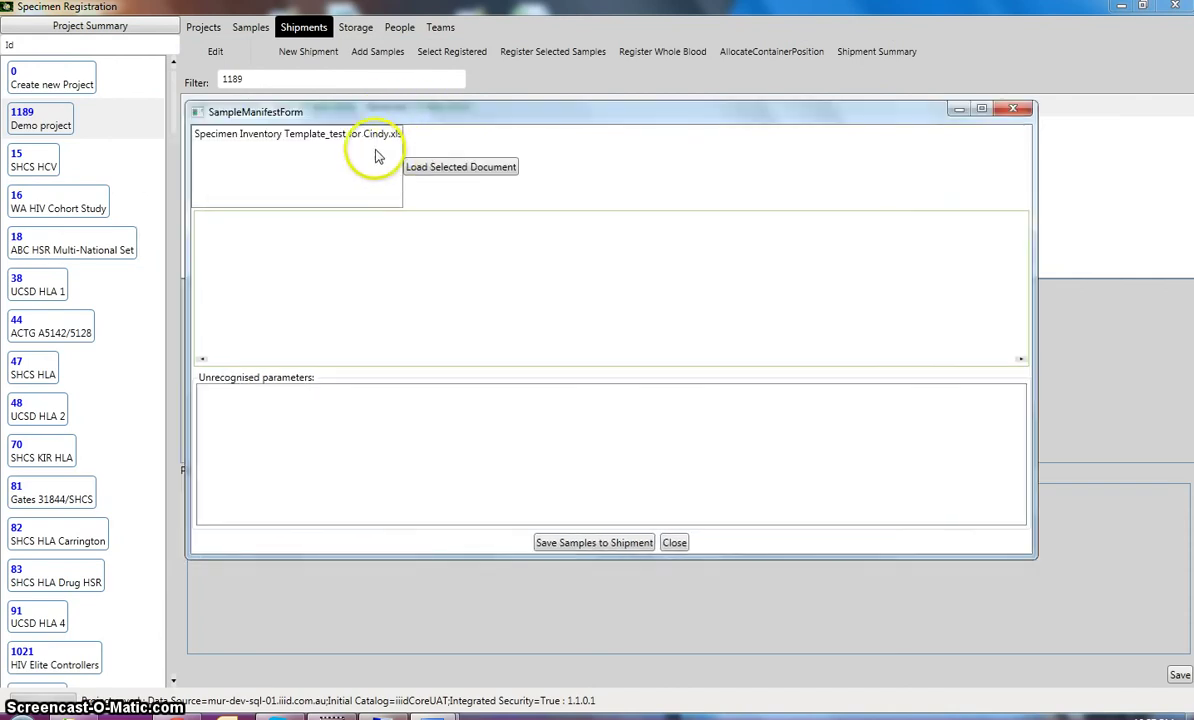
# - Load the attached test Specimen Inventory Template into the manifest, maximize the form and check the sample rows for unrecognised parameters
pyautogui.click(366, 141)
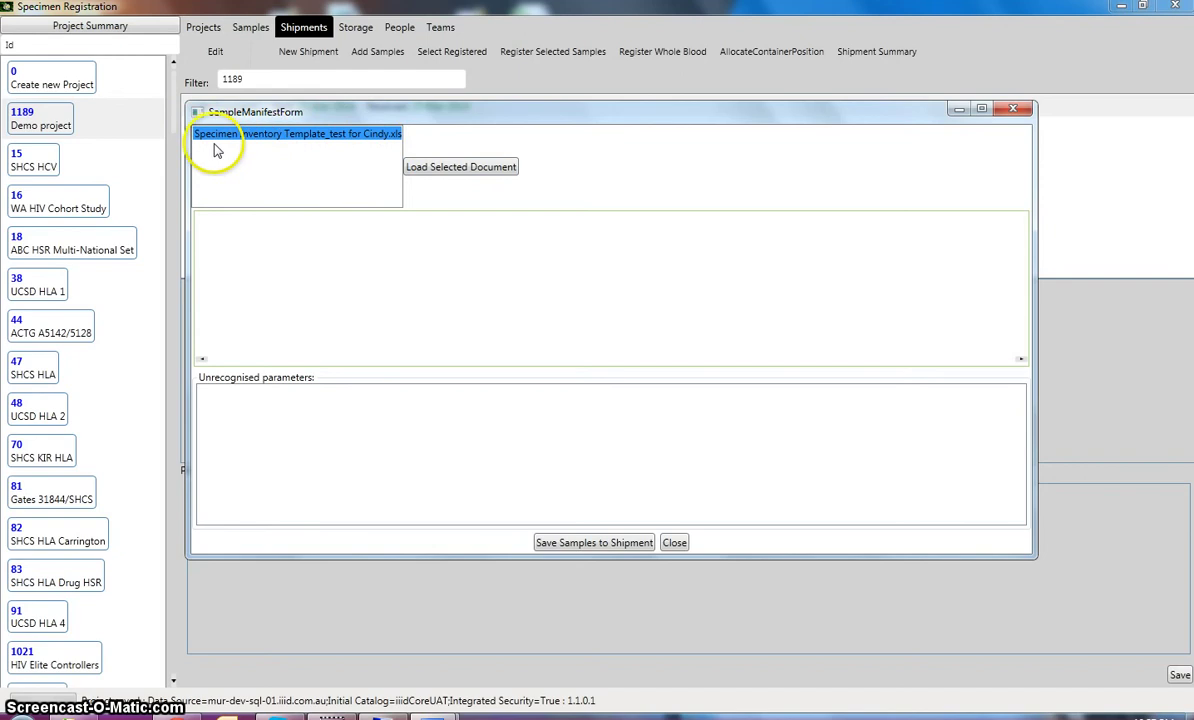
pyautogui.click(452, 170)
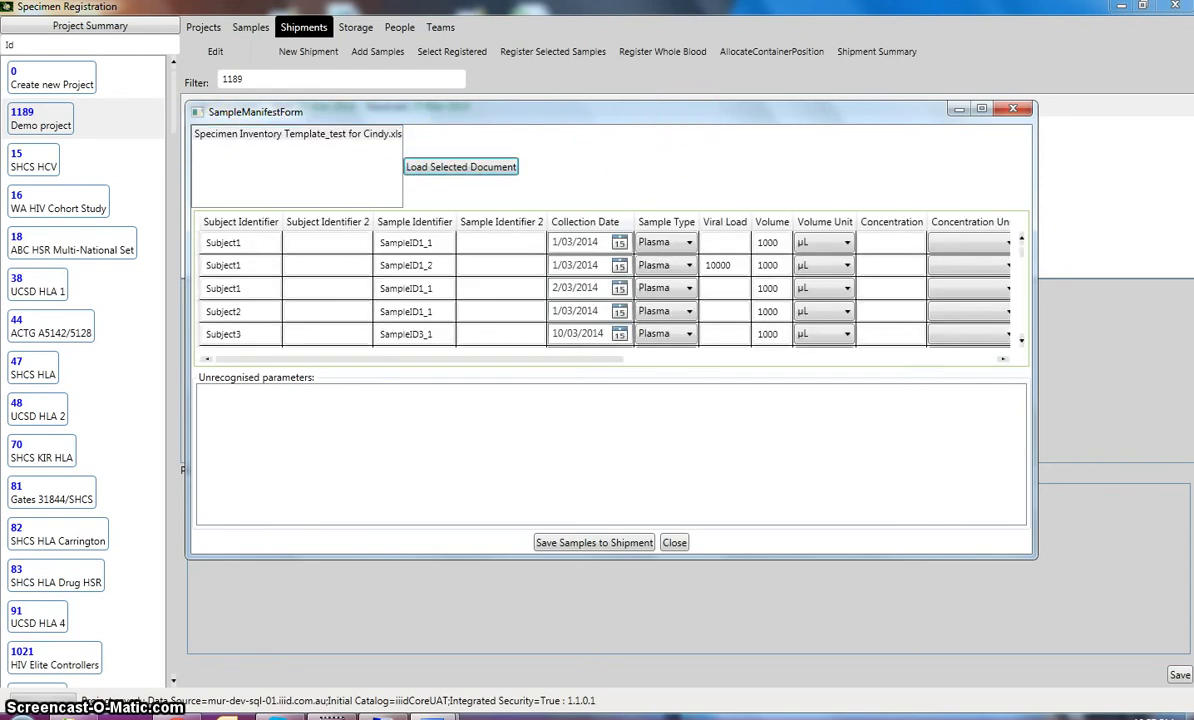
pyautogui.click(981, 108)
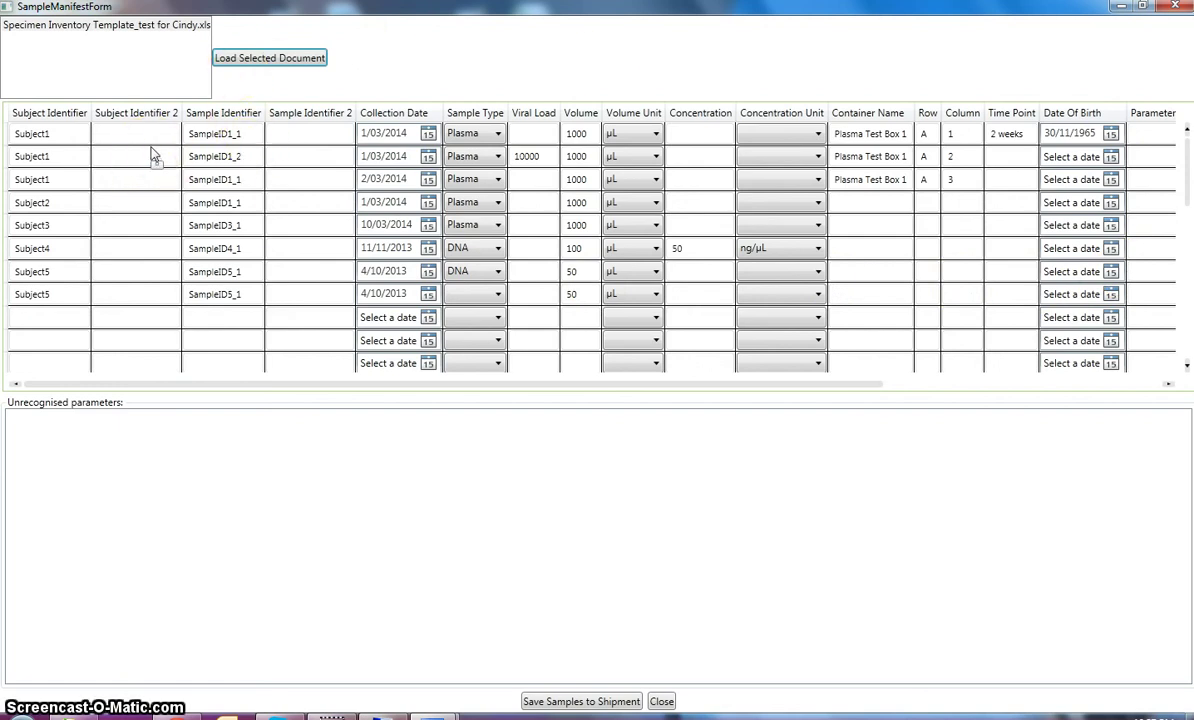
pyautogui.click(150, 162)
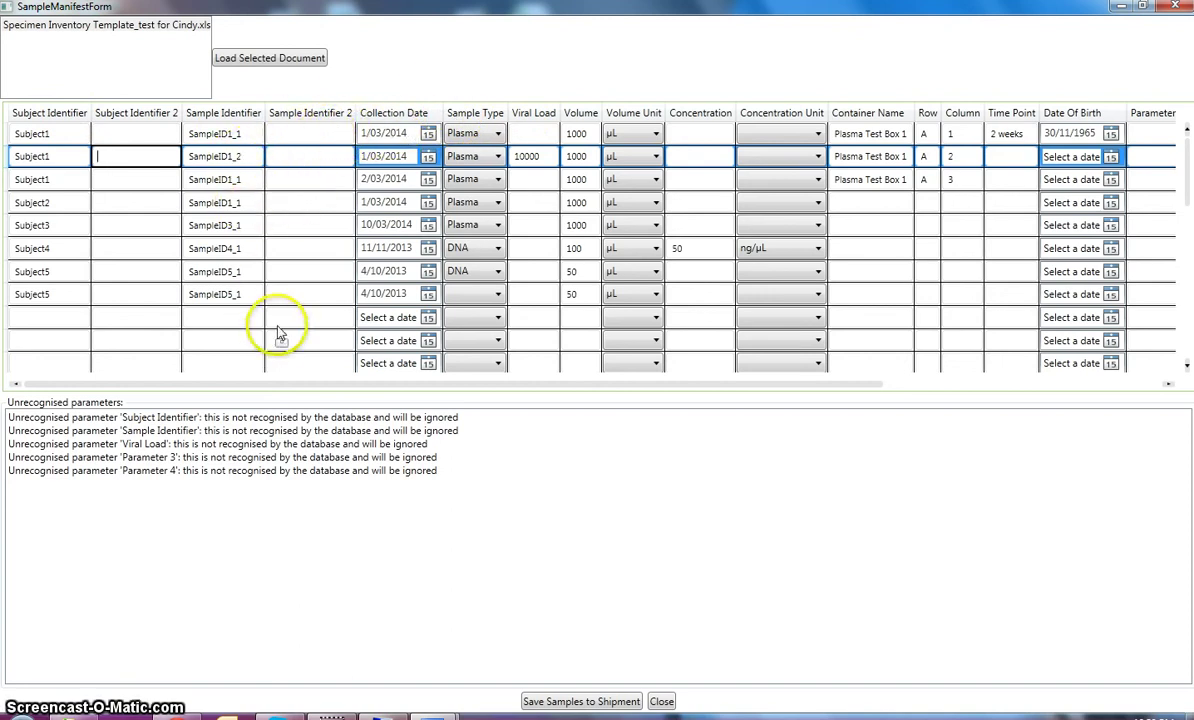
pyautogui.click(312, 156)
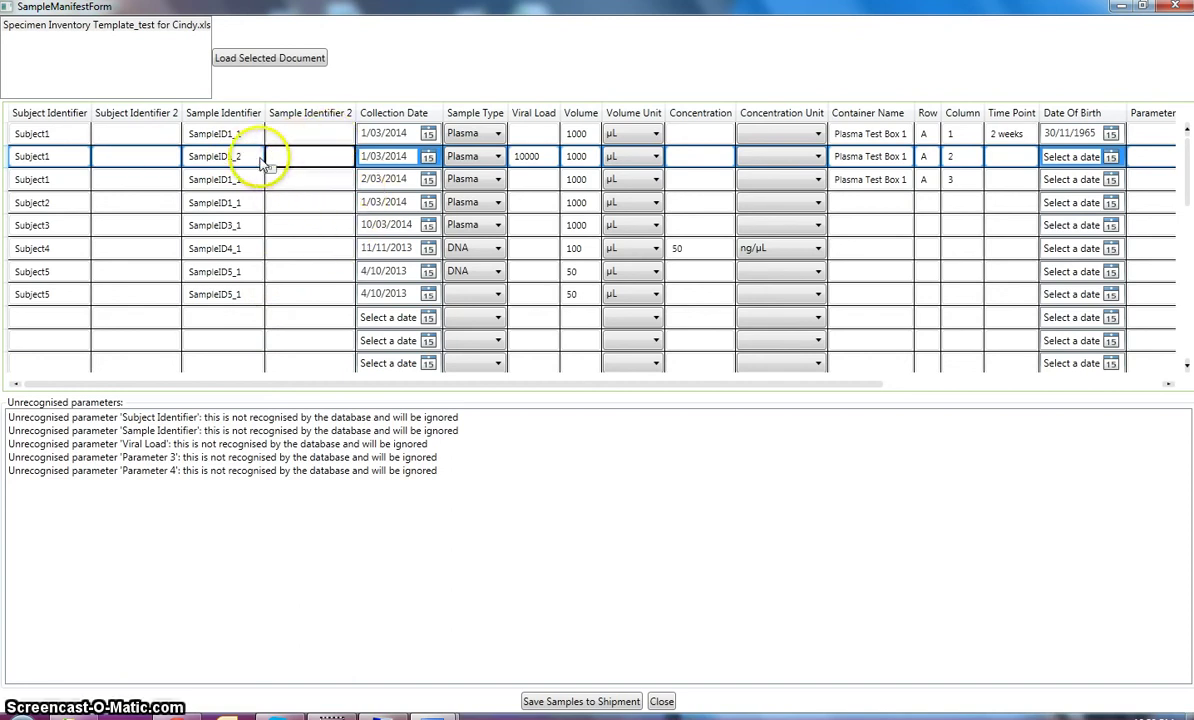
pyautogui.click(319, 133)
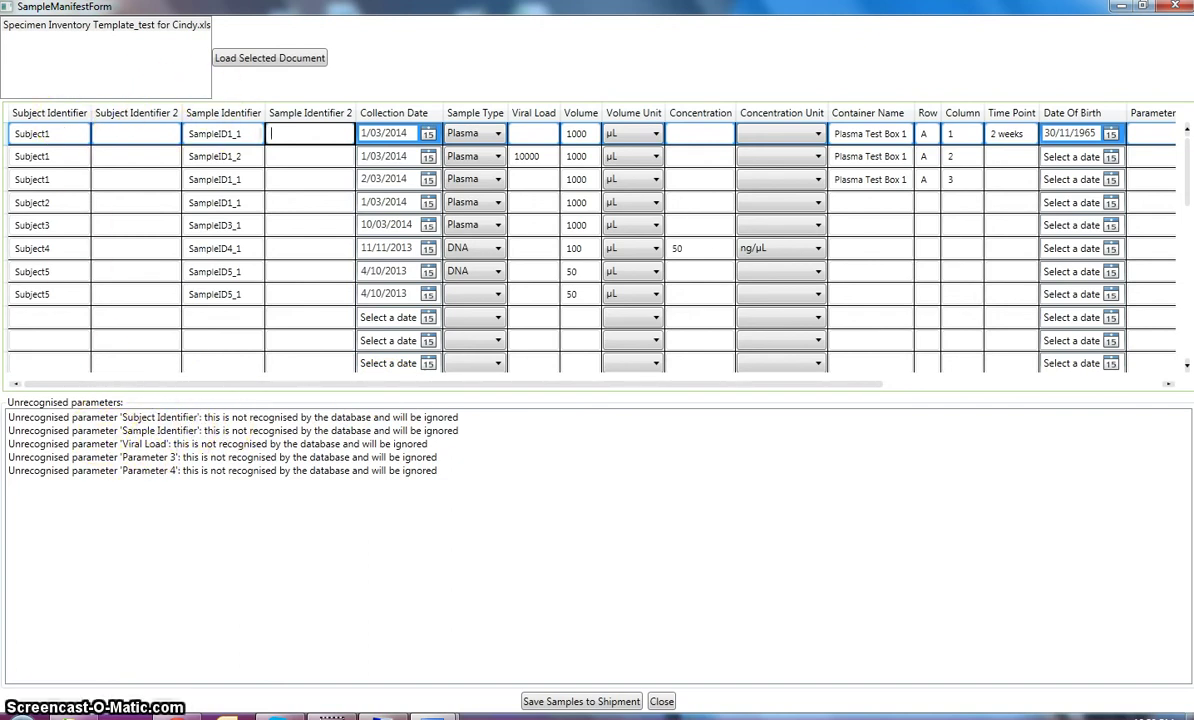
# - Map the manifest's Subject Identifier column to the database parameter Subject Identifier 1
pyautogui.rightClick(41, 120)
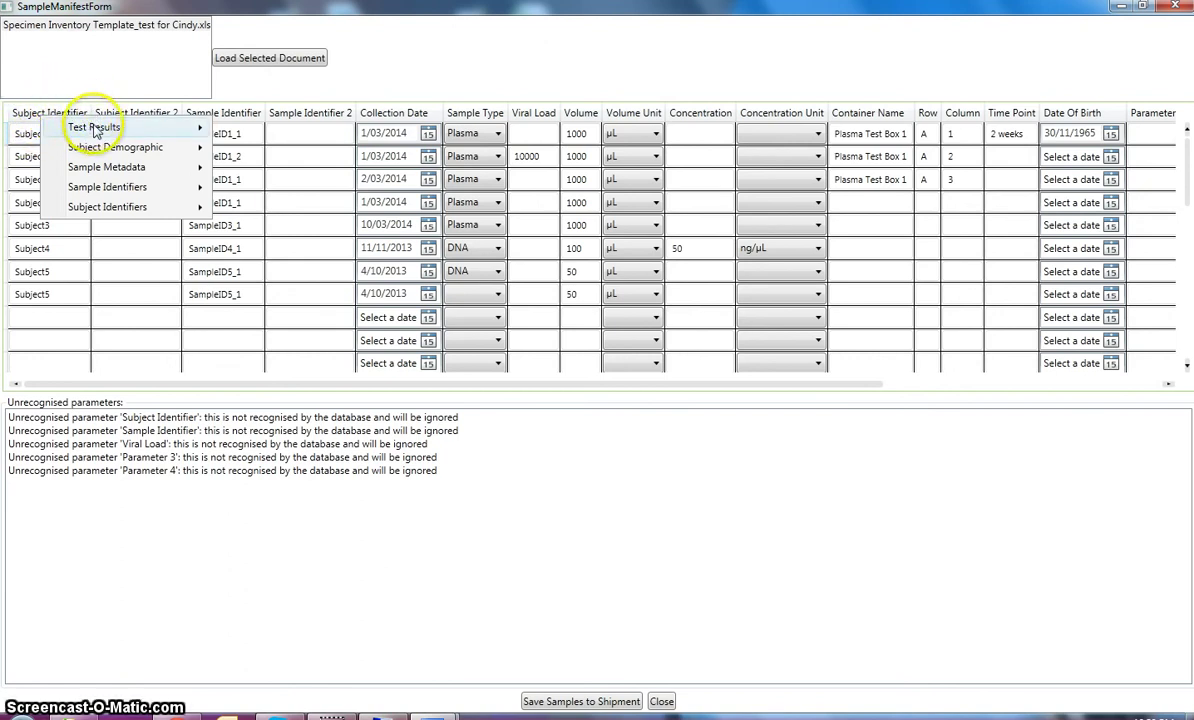
pyautogui.moveTo(150, 135)
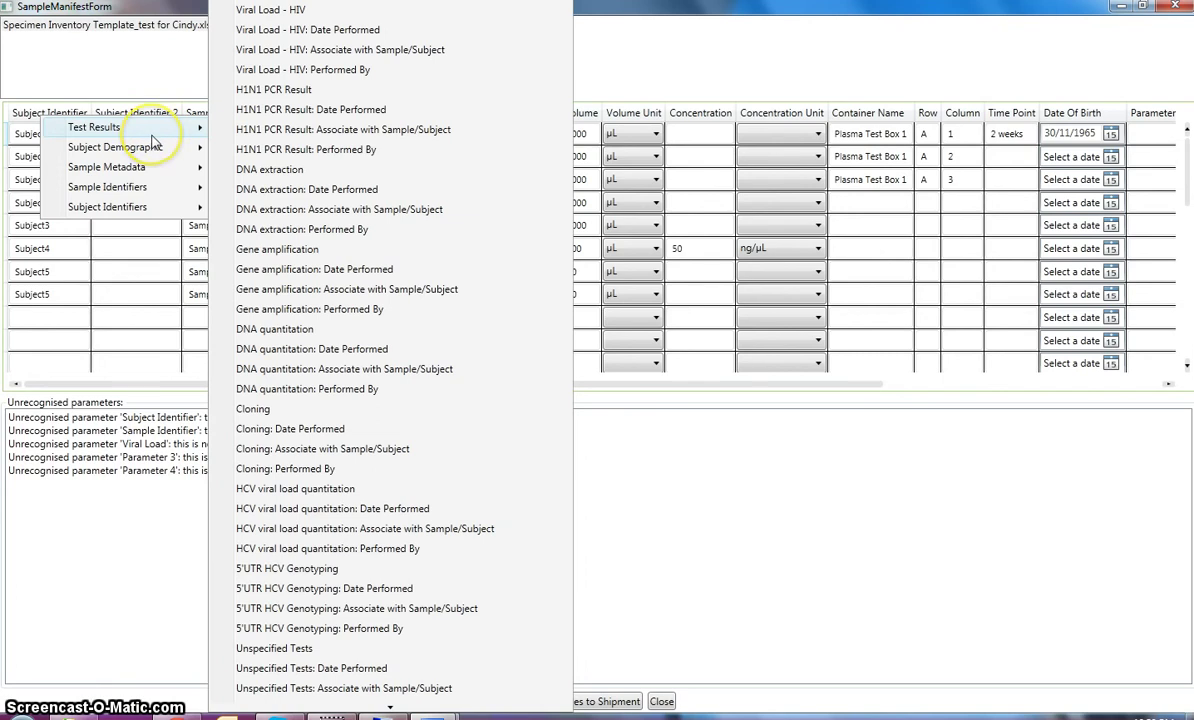
pyautogui.moveTo(153, 170)
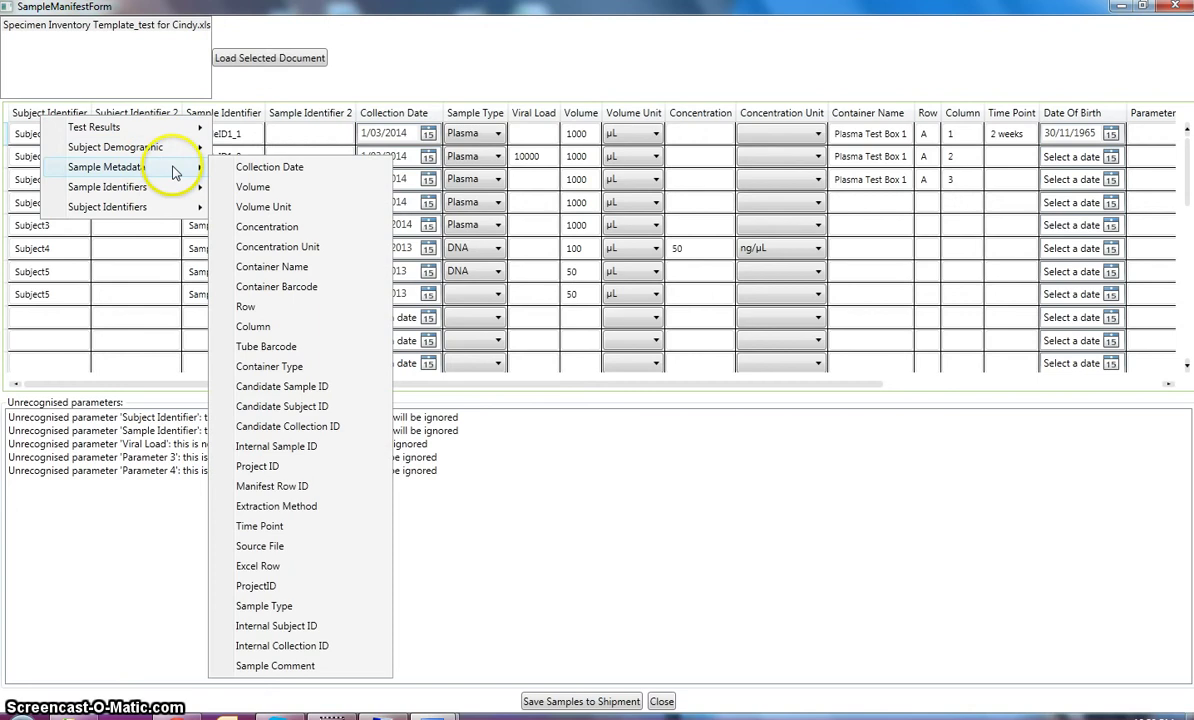
pyautogui.moveTo(155, 205)
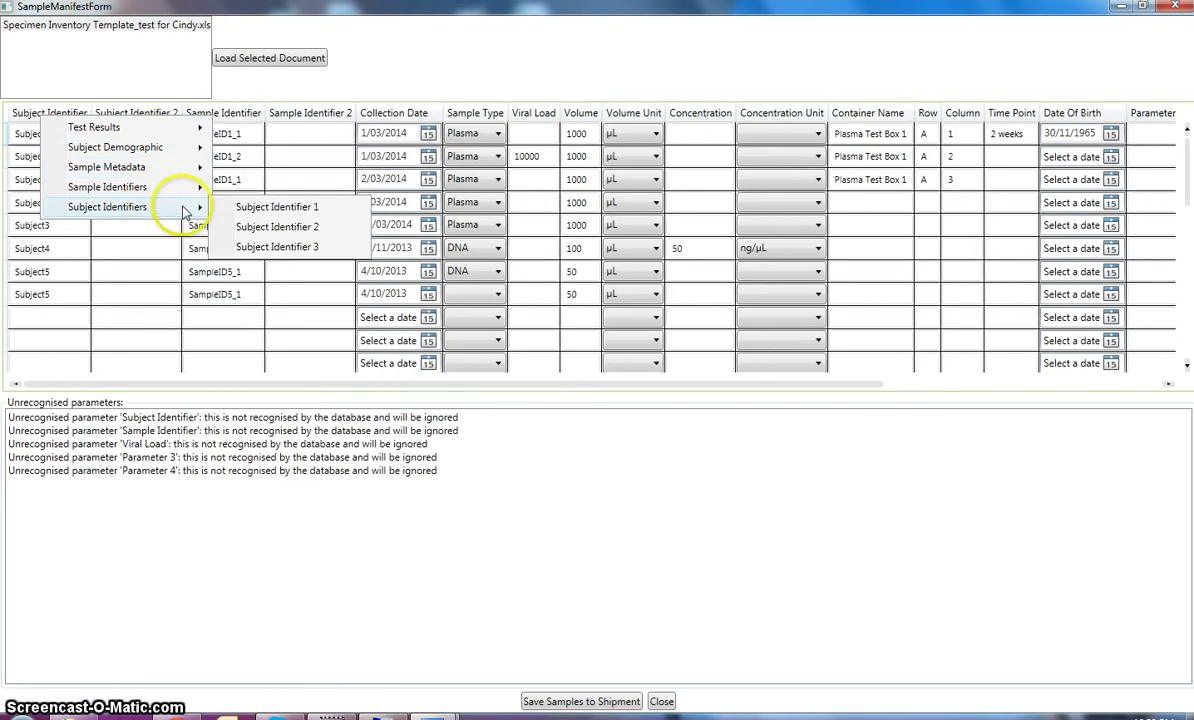
pyautogui.click(297, 207)
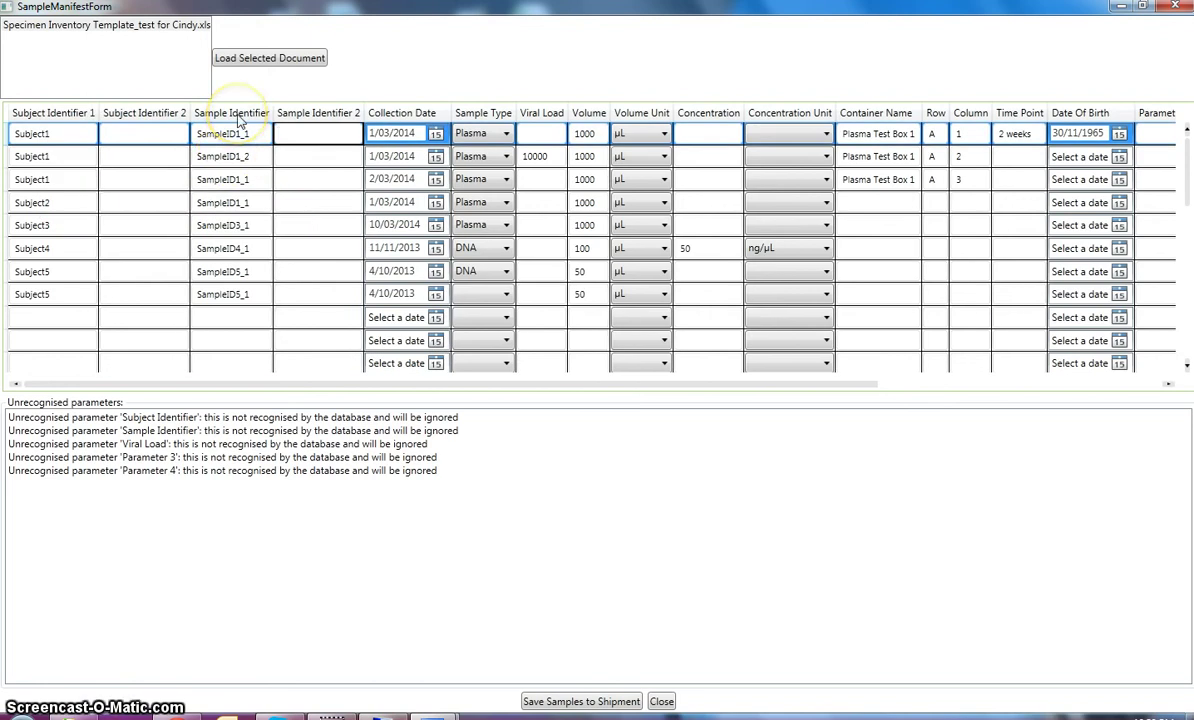
# - Map the Sample Identifier column to Sample Identifier 1 and refresh the list of unrecognised parameters
pyautogui.rightClick(240, 118)
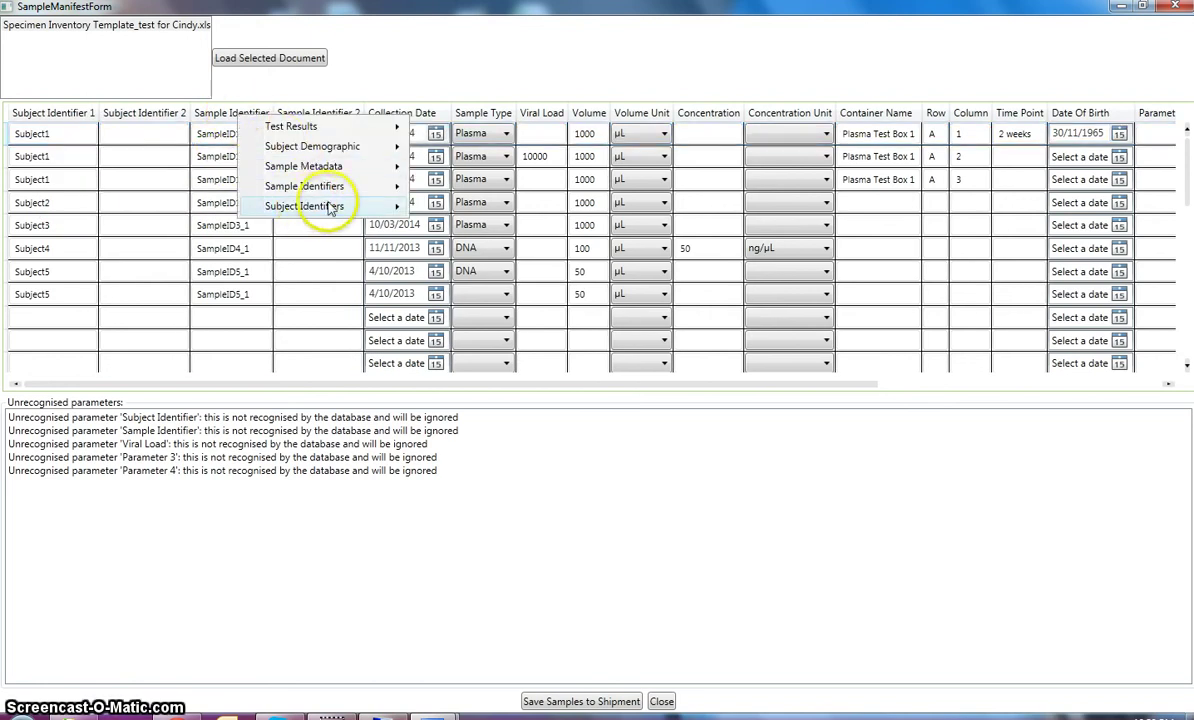
pyautogui.moveTo(348, 191)
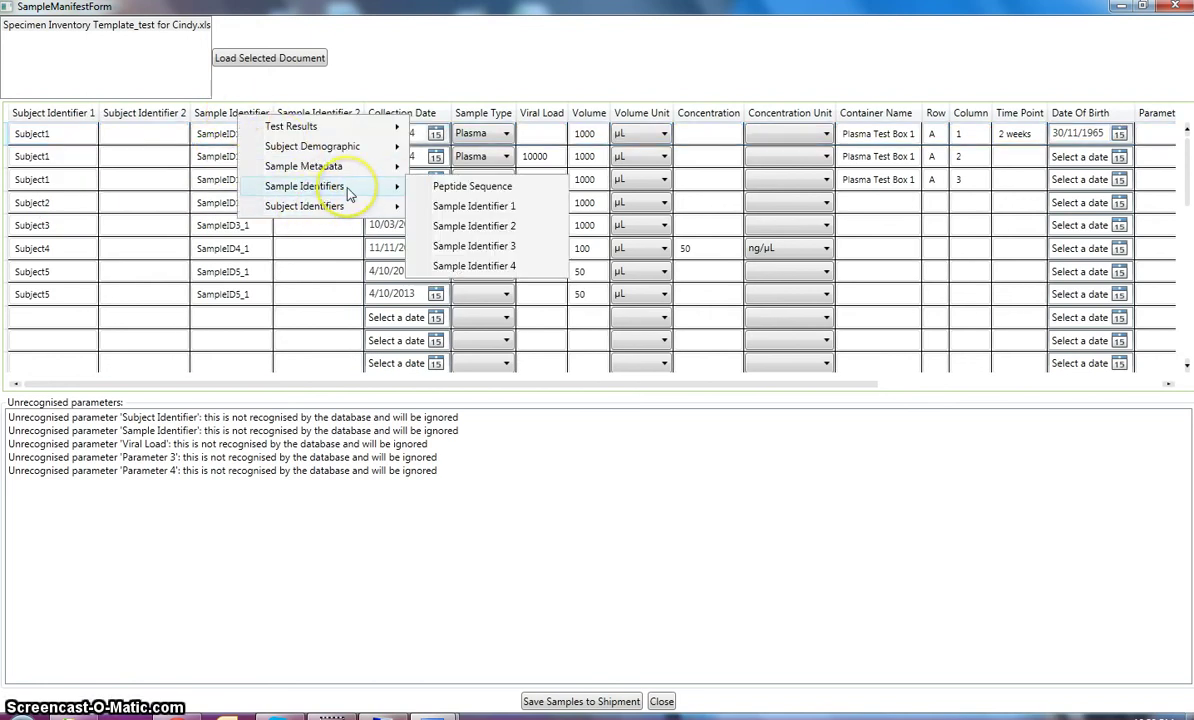
pyautogui.click(505, 210)
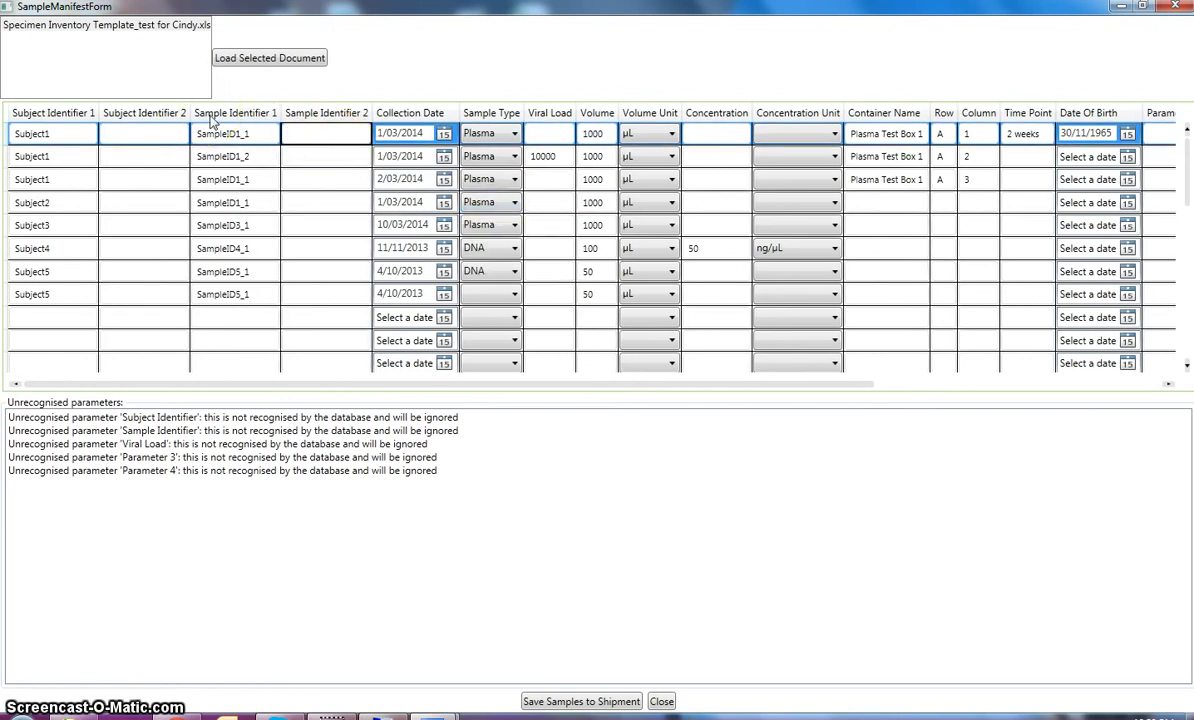
pyautogui.click(329, 160)
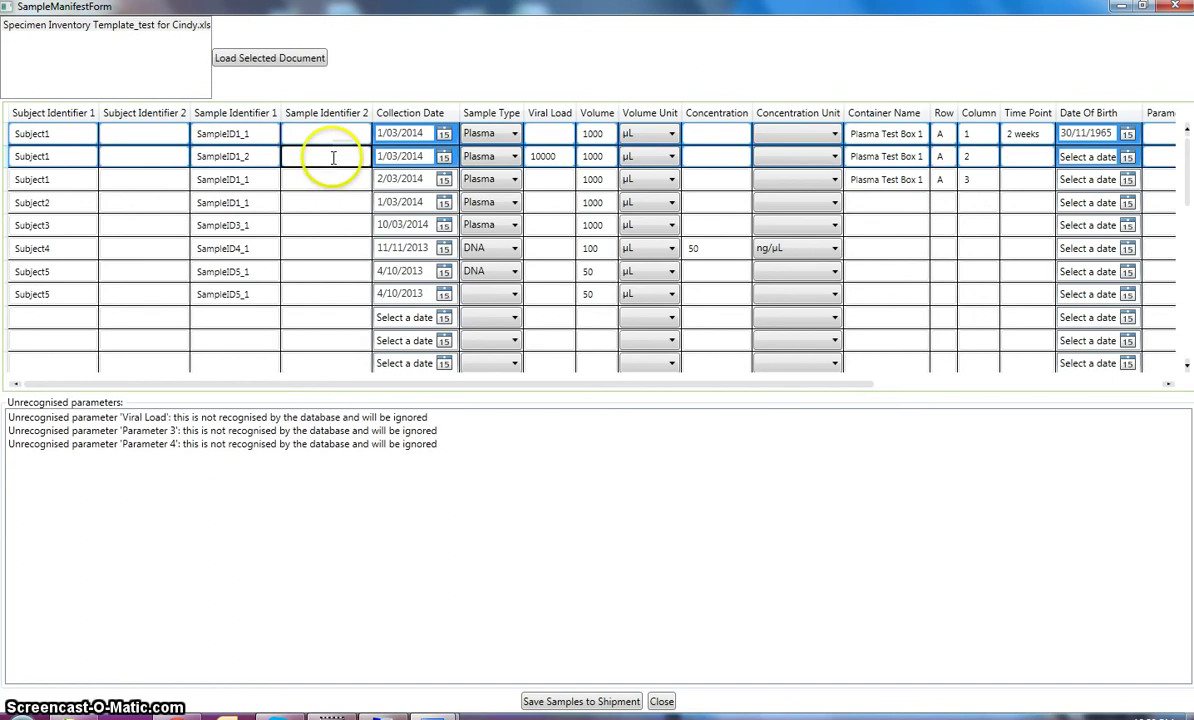
pyautogui.click(333, 157)
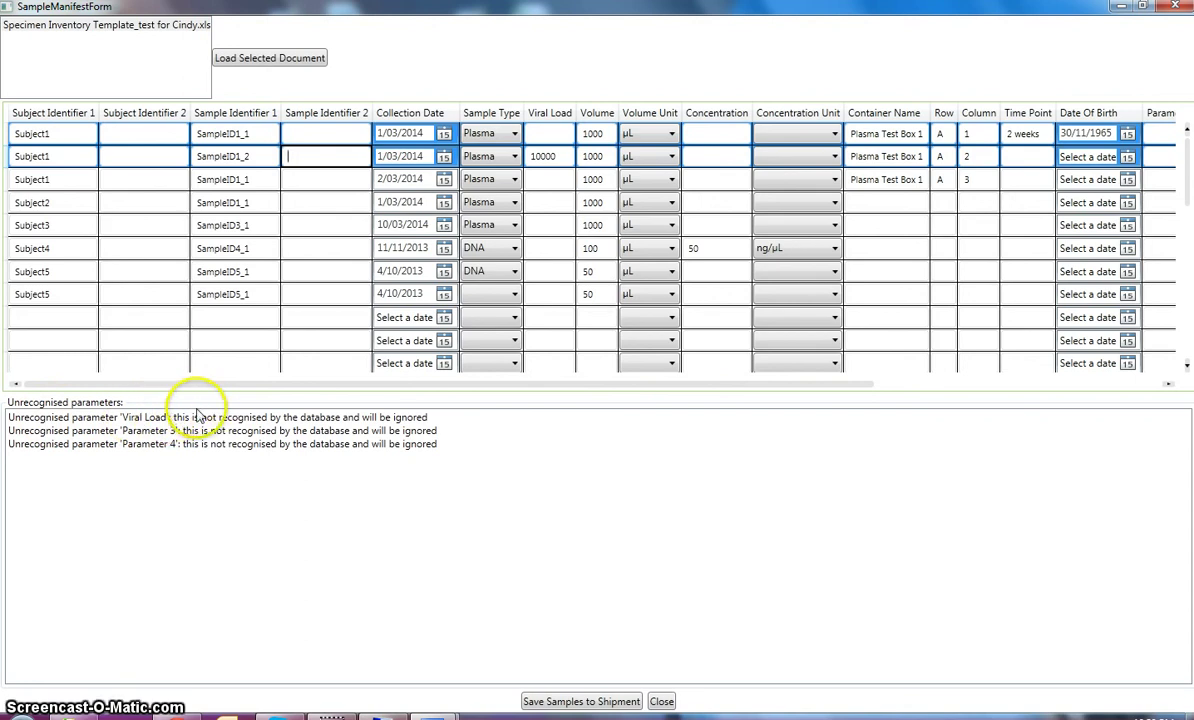
# - Map the Viral Load column to the test result Viral Load - HIV and refresh the unrecognised parameters
pyautogui.rightClick(557, 121)
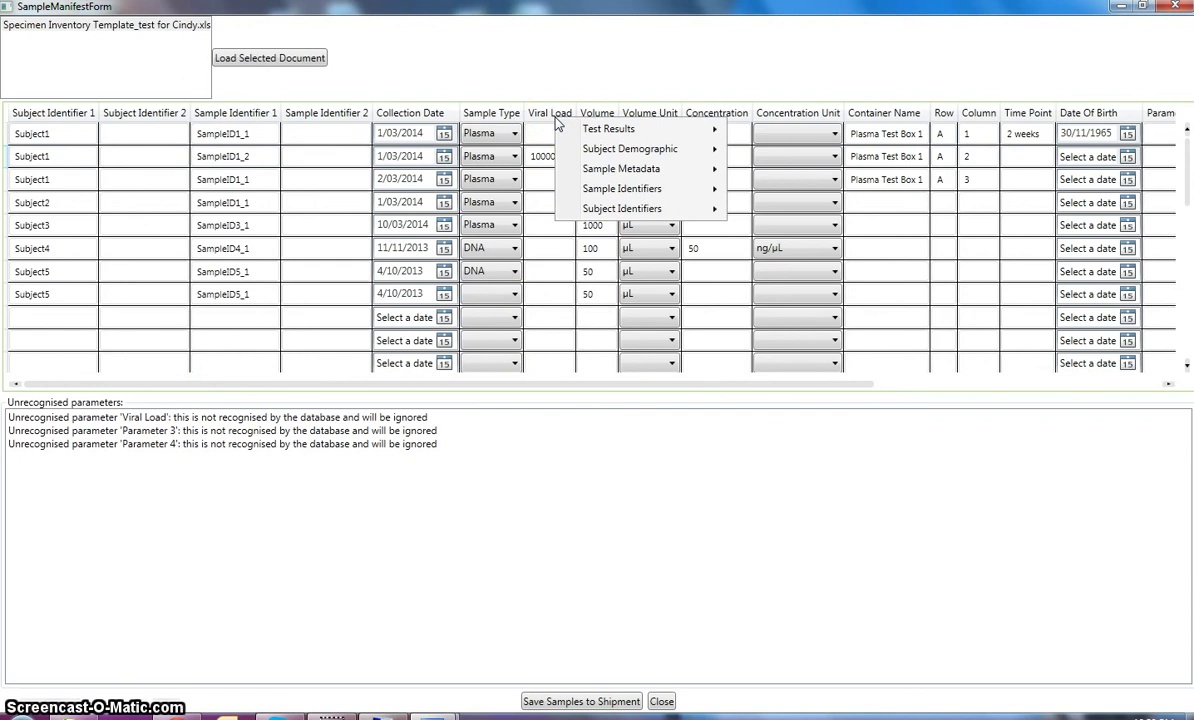
pyautogui.moveTo(610, 128)
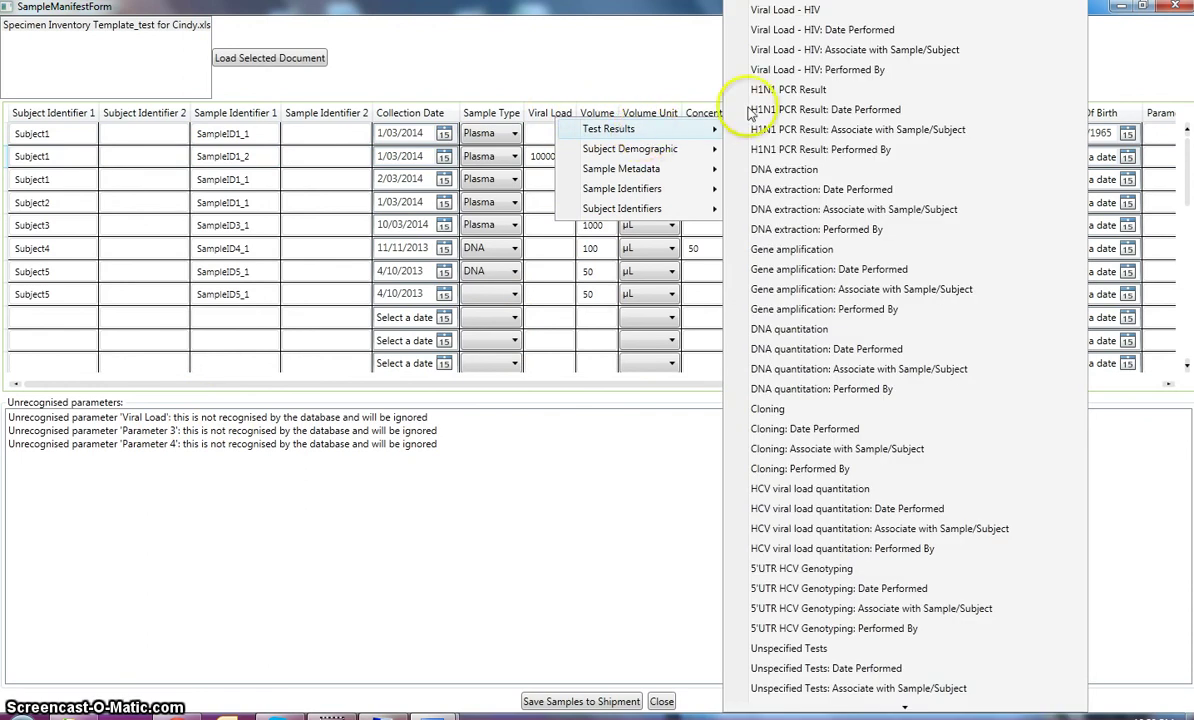
pyautogui.click(790, 10)
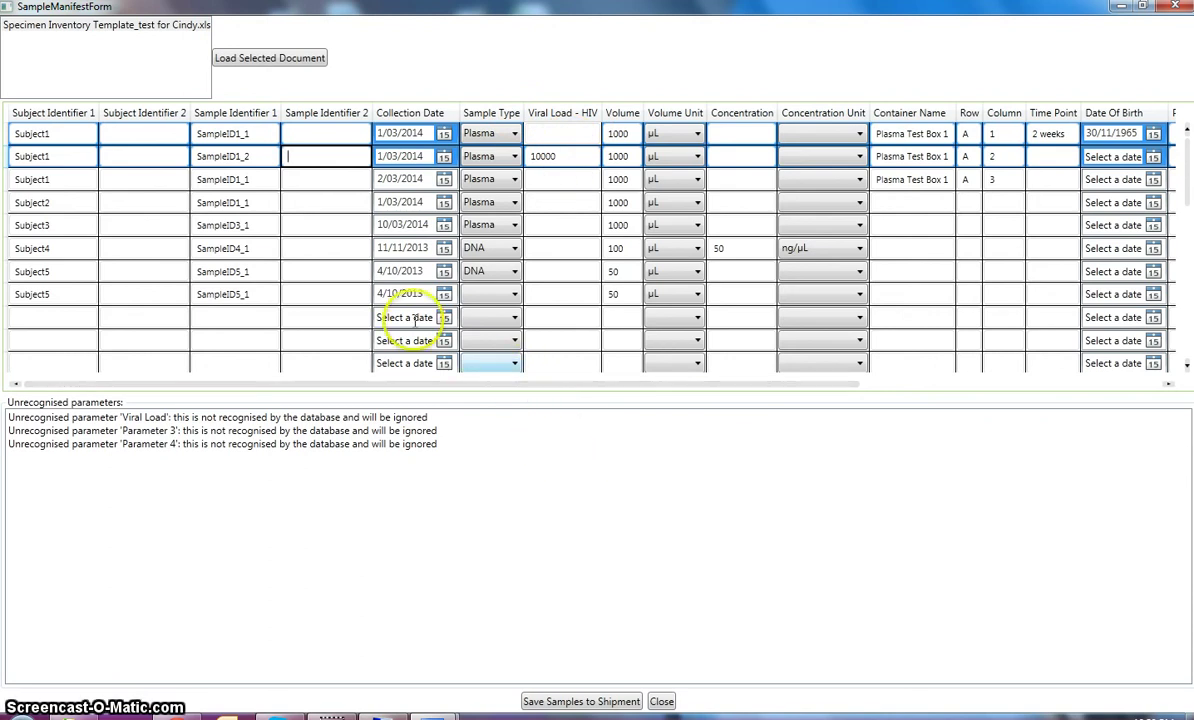
pyautogui.click(326, 270)
pyautogui.click(345, 276)
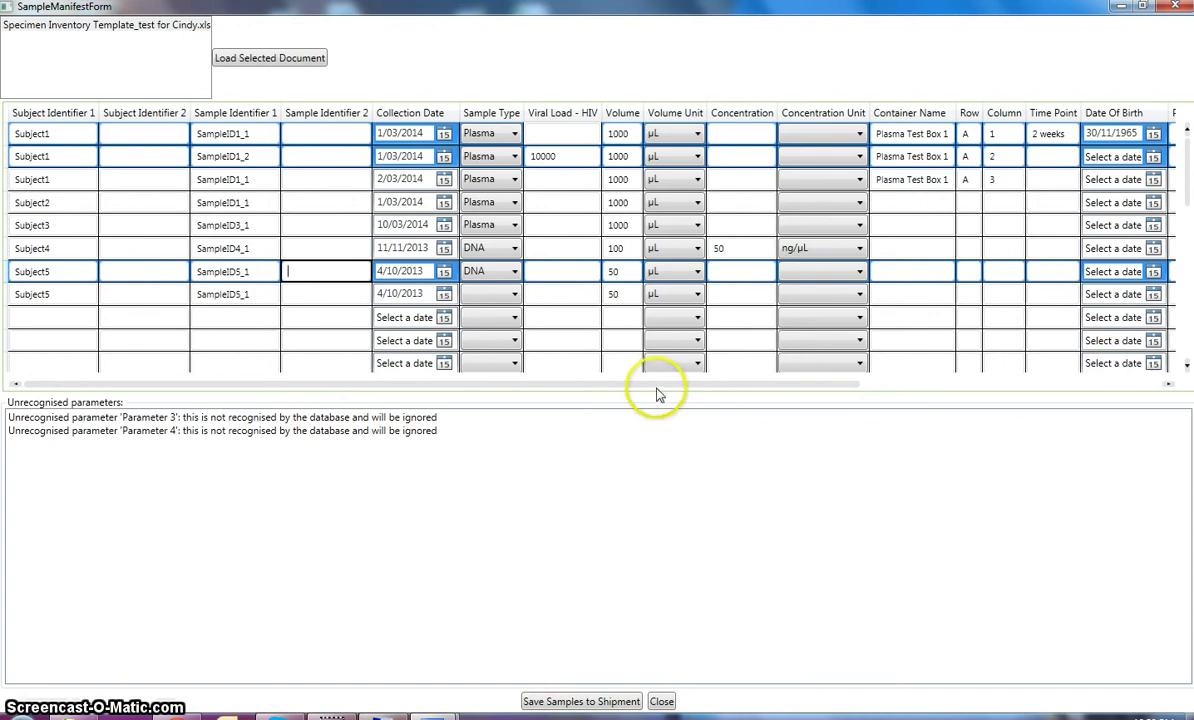
# - Check the Parameter 3 and Parameter 4 columns, and try to save the samples to the shipment
pyautogui.moveTo(664, 386); pyautogui.dragTo(897, 378)
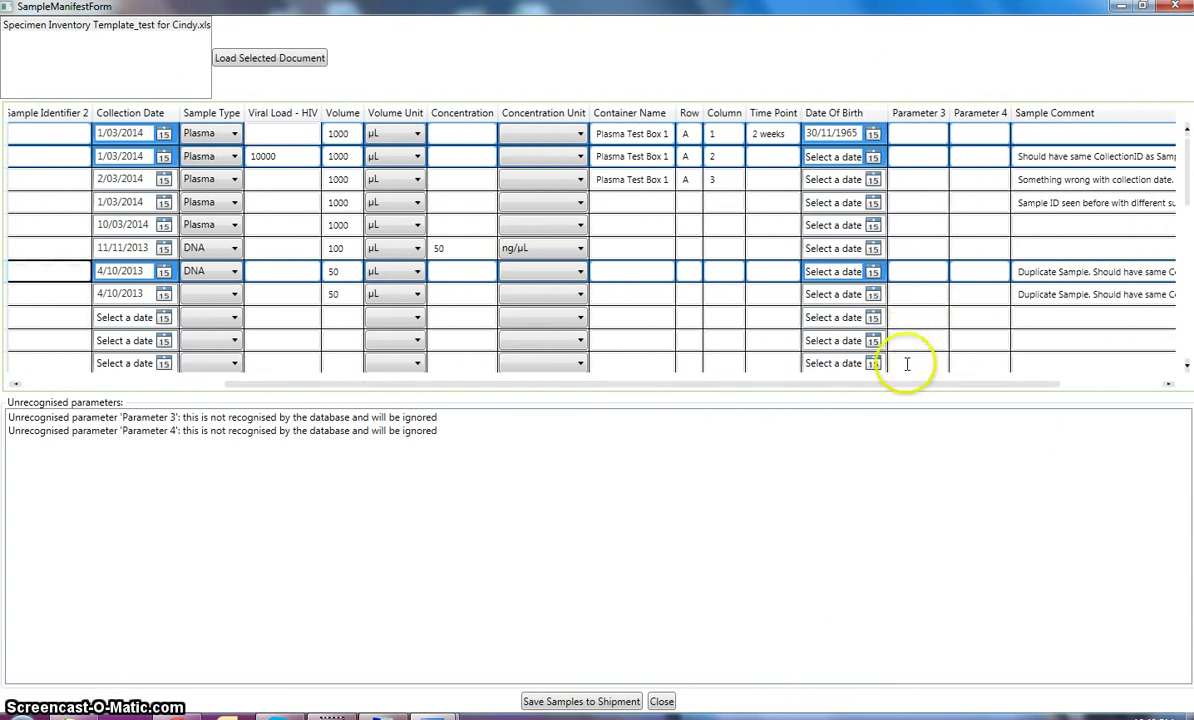
pyautogui.moveTo(763, 385); pyautogui.dragTo(426, 399)
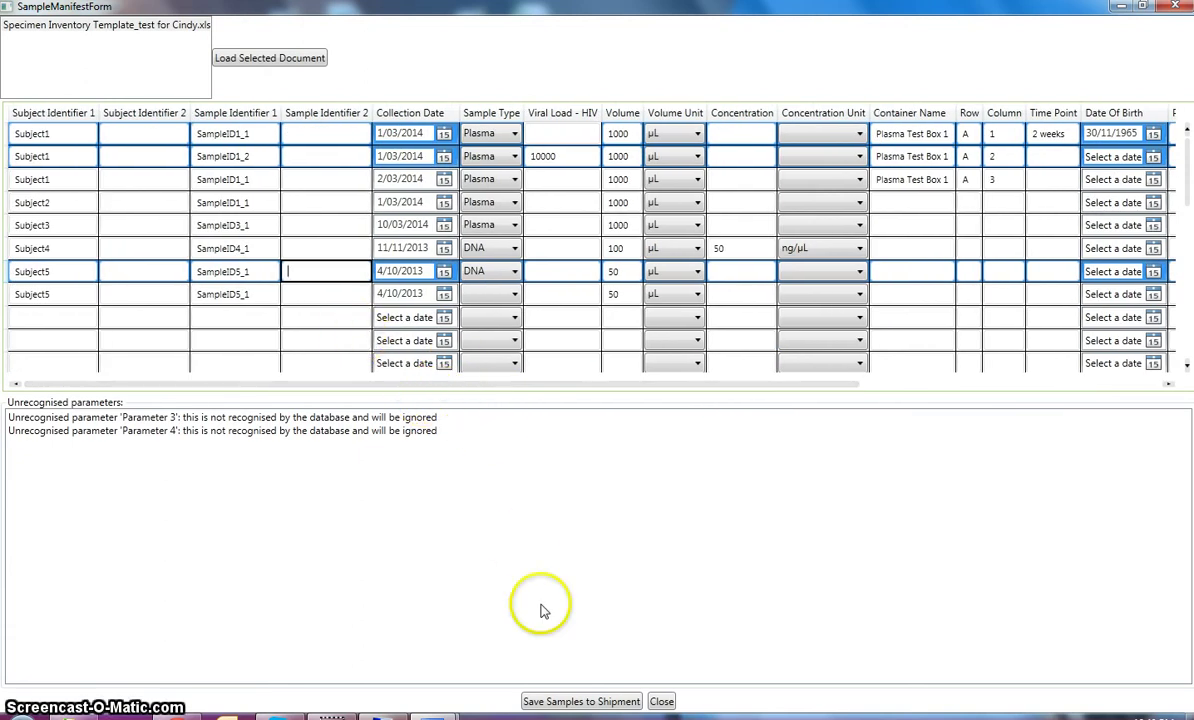
pyautogui.click(561, 703)
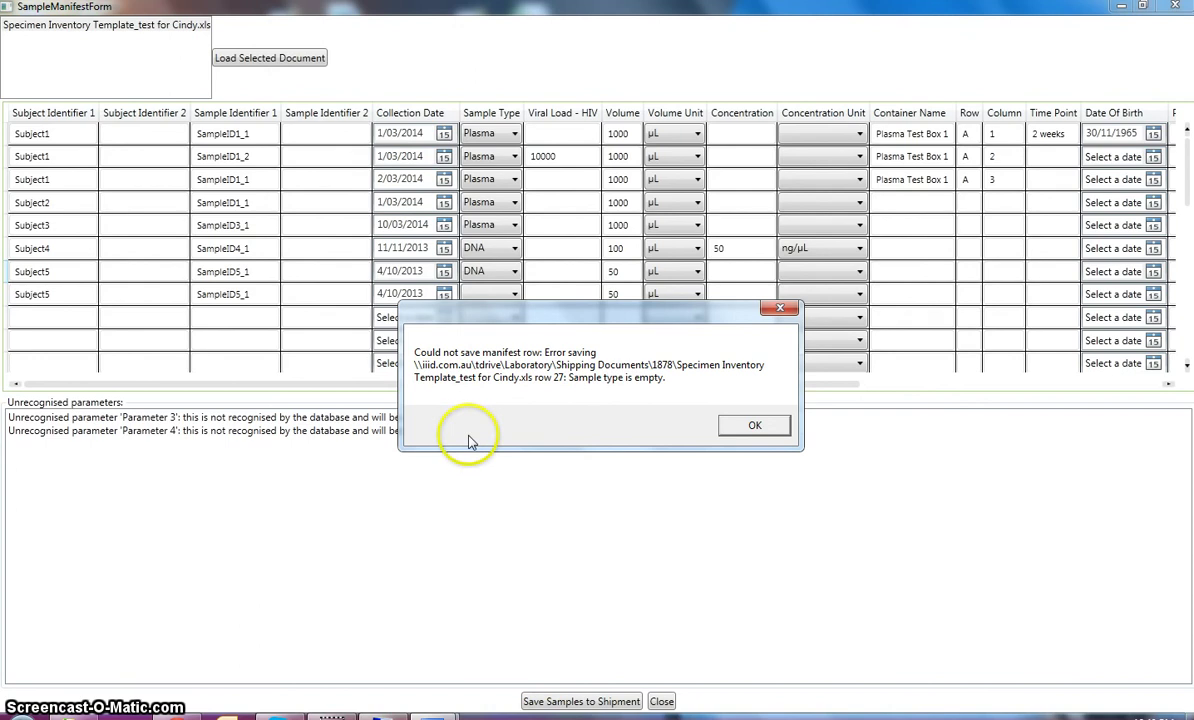
pyautogui.click(752, 425)
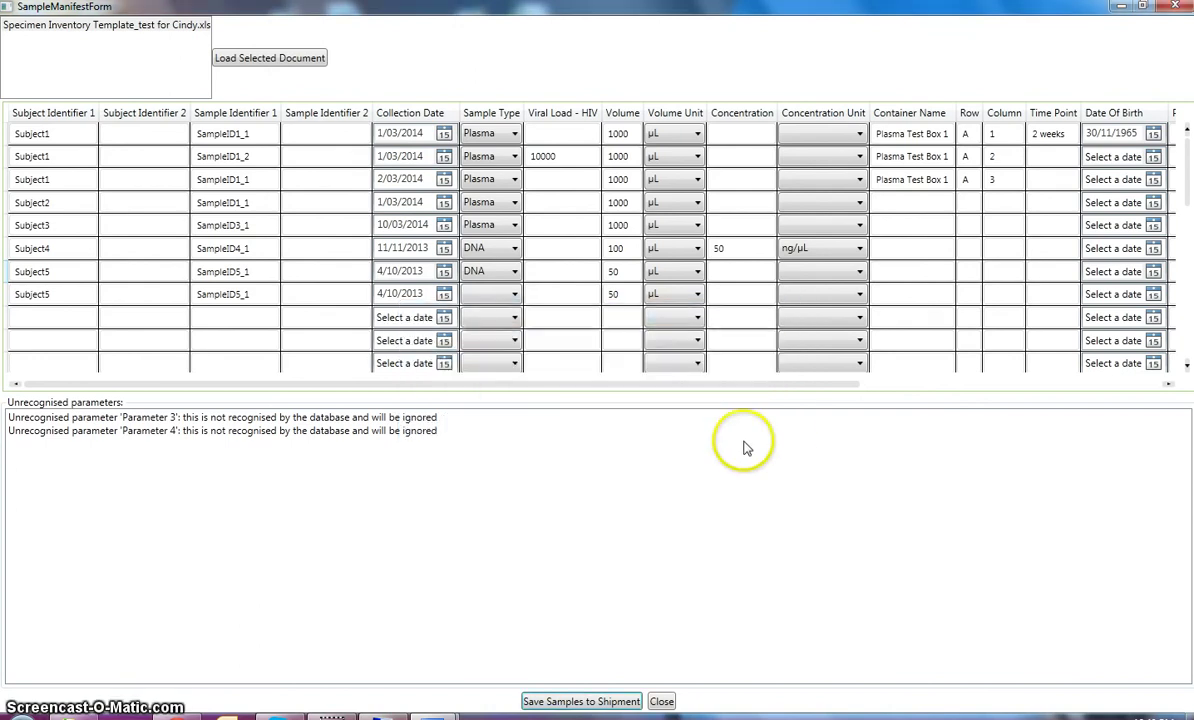
# - Set the Sample Type of the second Subject5 row to DNA
pyautogui.click(514, 298)
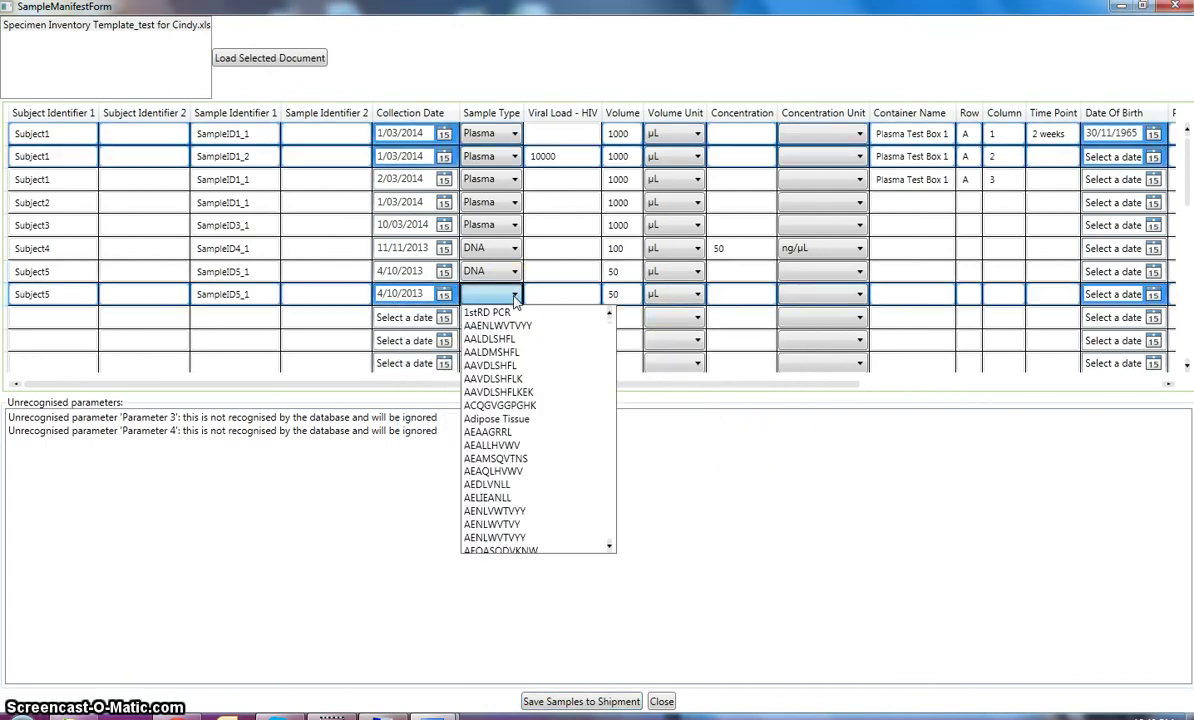
pyautogui.press('Down')
pyautogui.press('Down')
pyautogui.press('Down')
pyautogui.press('Down')
pyautogui.press('Down')
pyautogui.press('Down')
pyautogui.press('Down')
pyautogui.press('Down')
pyautogui.press('Down')
pyautogui.press('Down')
pyautogui.press('Down')
pyautogui.press('Down')
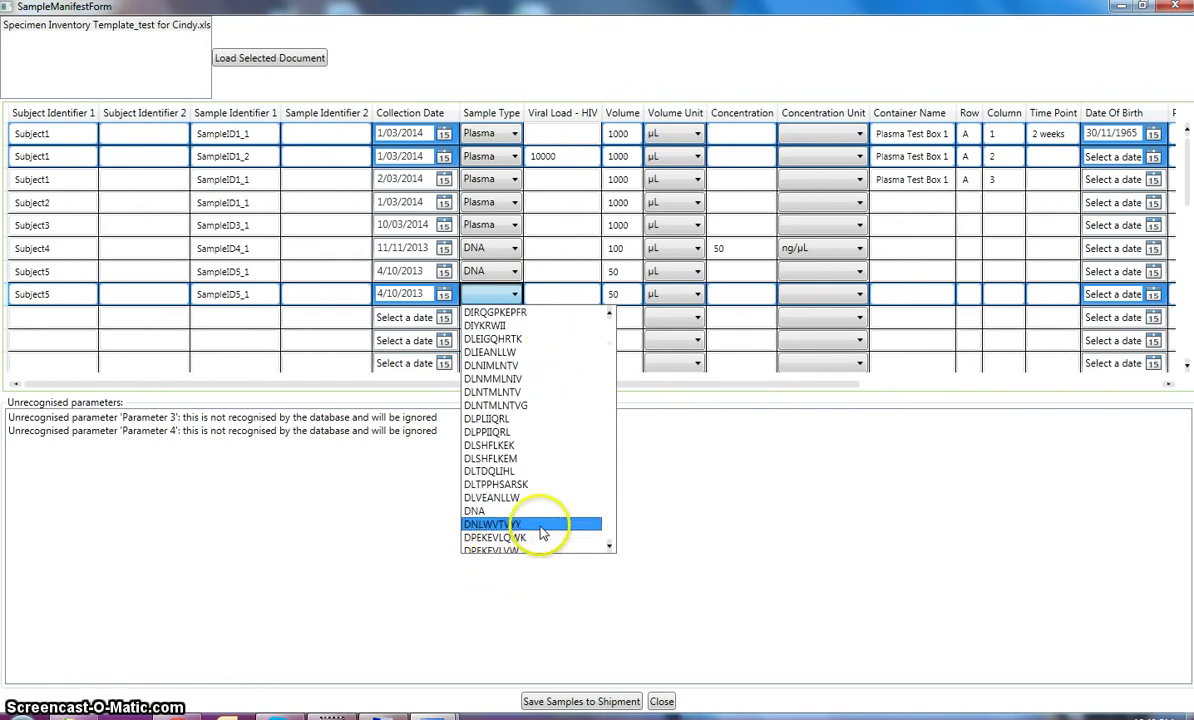
pyautogui.click(541, 512)
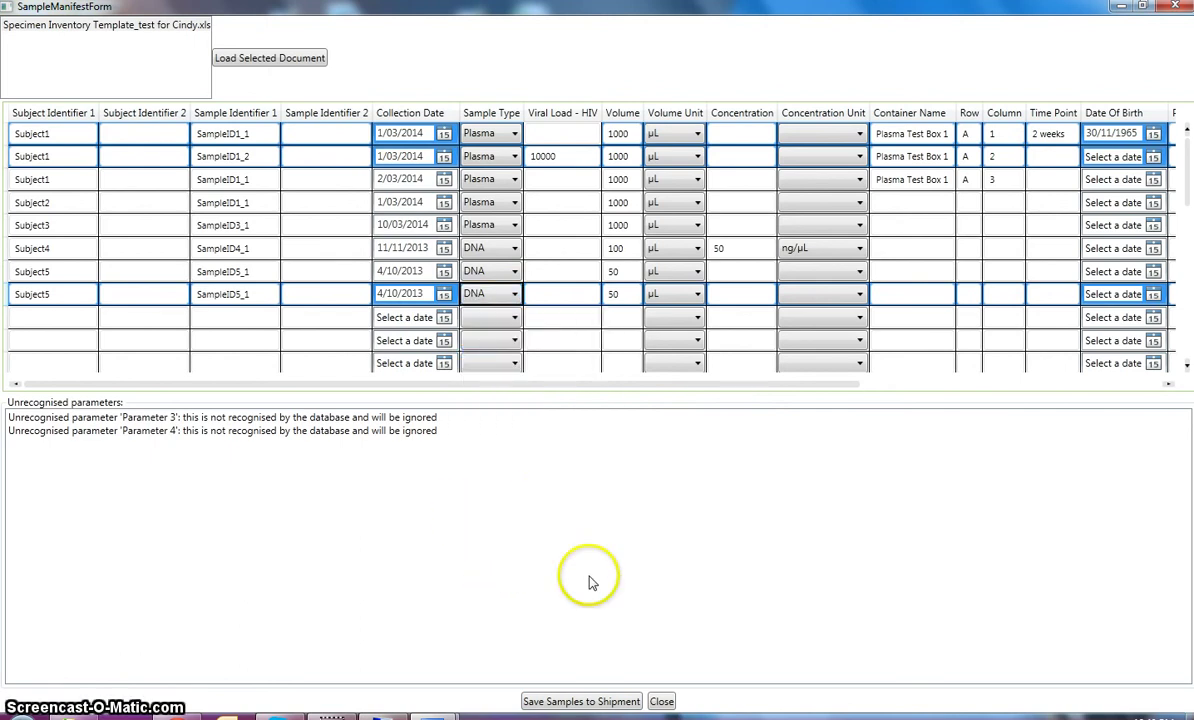
# - Save the manifest samples to the shipment and close the sample manifest form
pyautogui.click(578, 703)
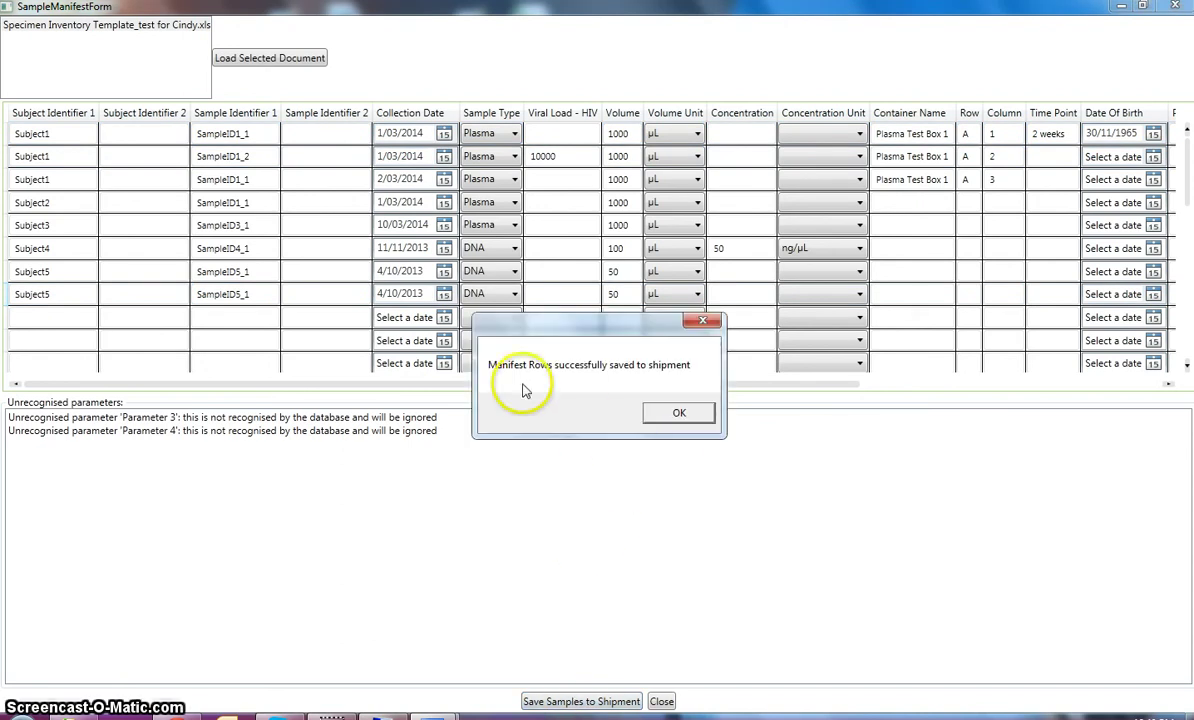
pyautogui.click(681, 413)
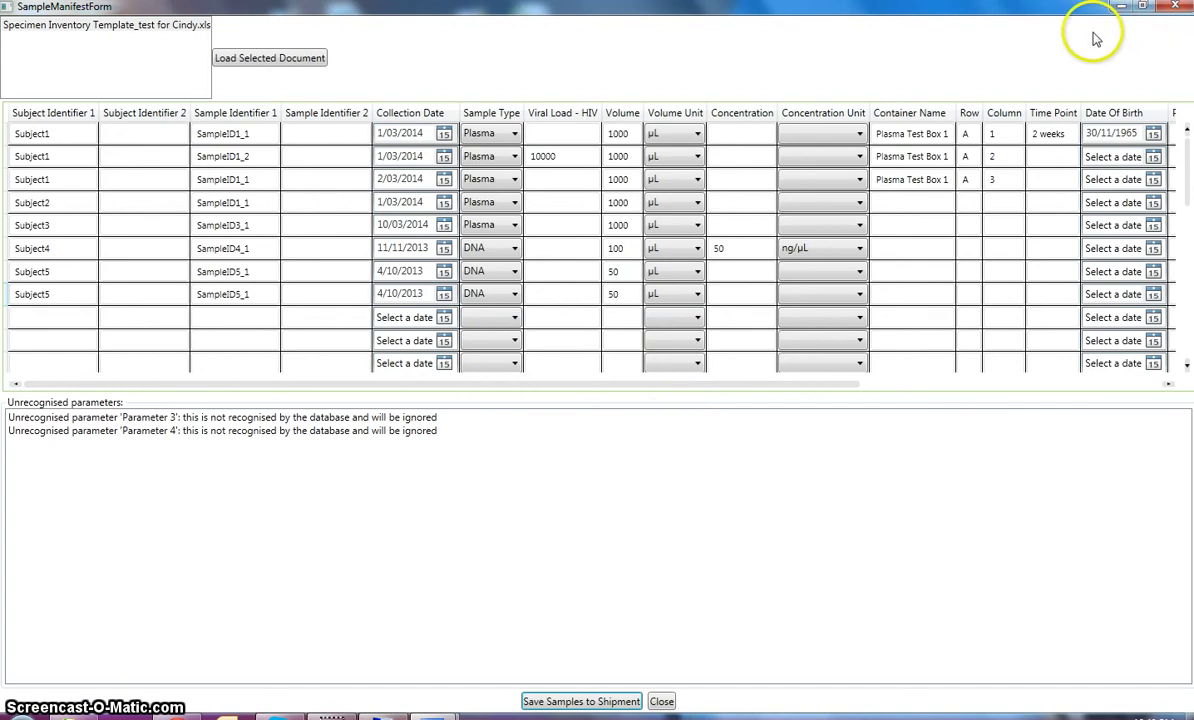
pyautogui.click(1176, 8)
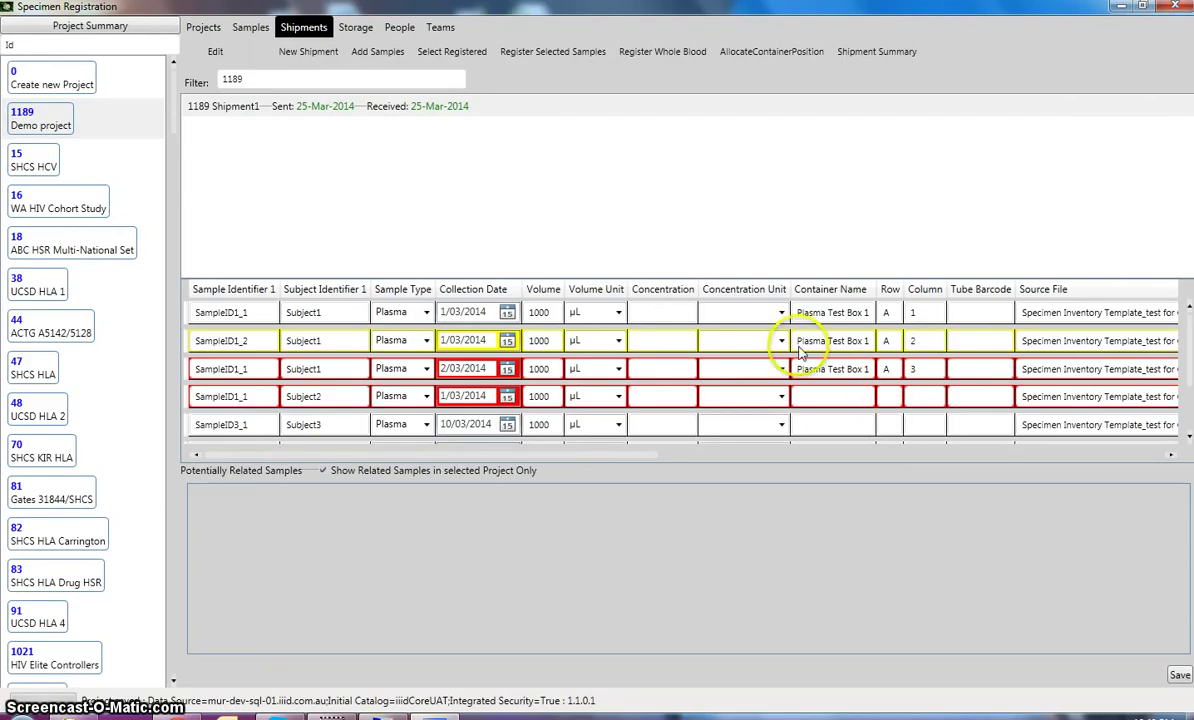
# - Examine the first two Subject1 sample rows in the shipment and the related-sample notes on the highlighted SampleID1_2 row
pyautogui.click(656, 314)
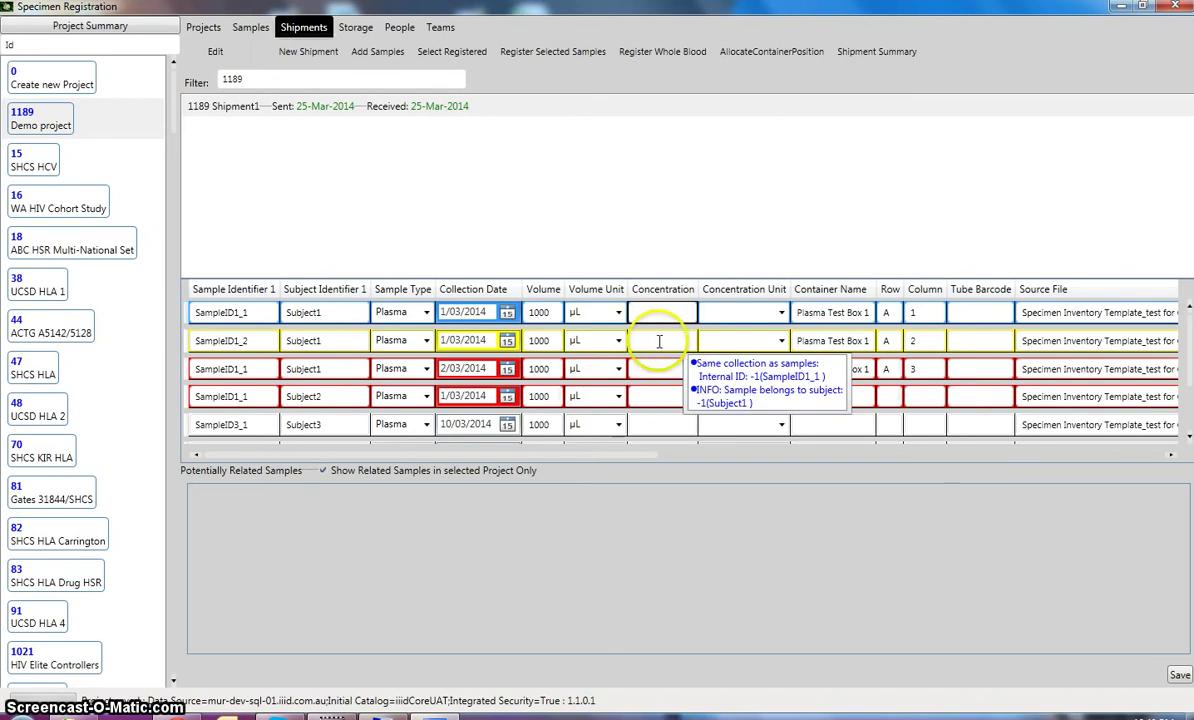
pyautogui.click(659, 341)
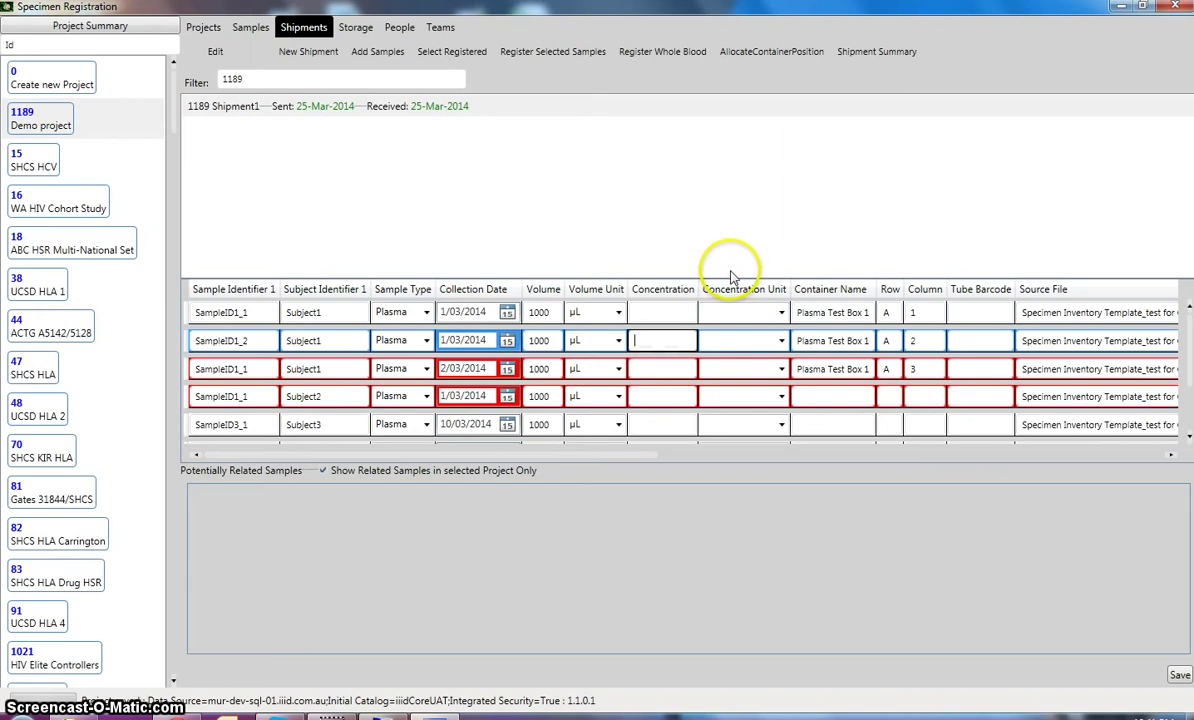
pyautogui.click(680, 312)
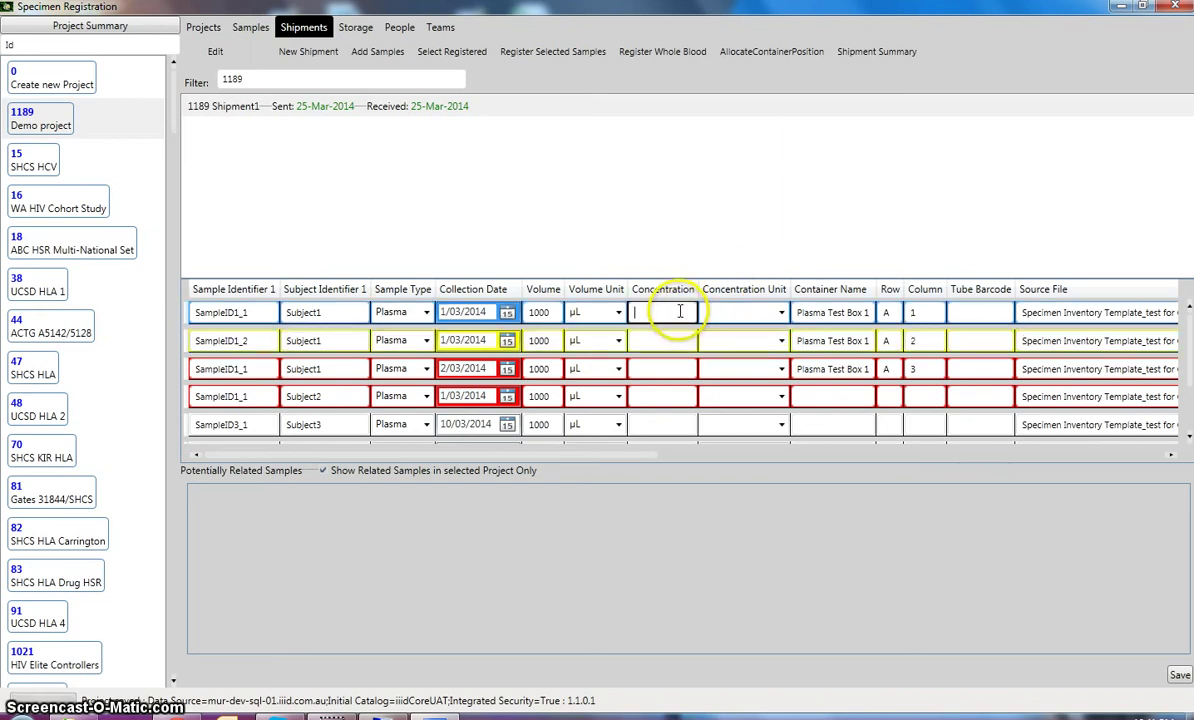
pyautogui.moveTo(658, 365)
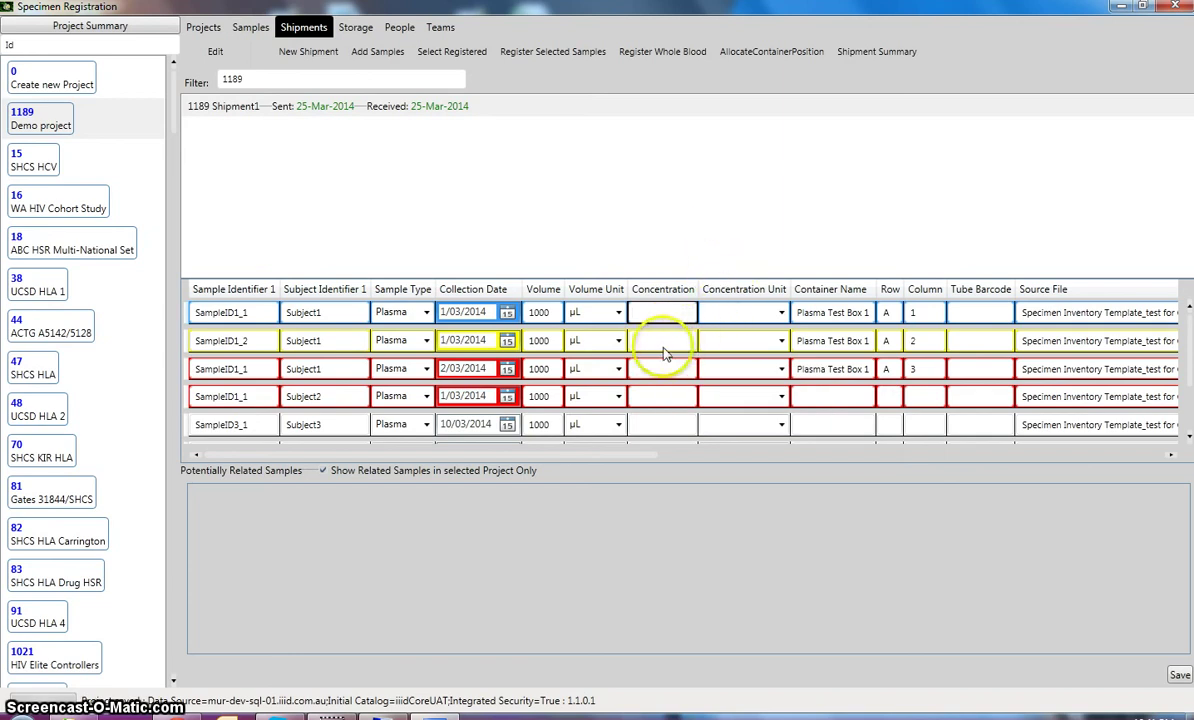
pyautogui.moveTo(558, 340)
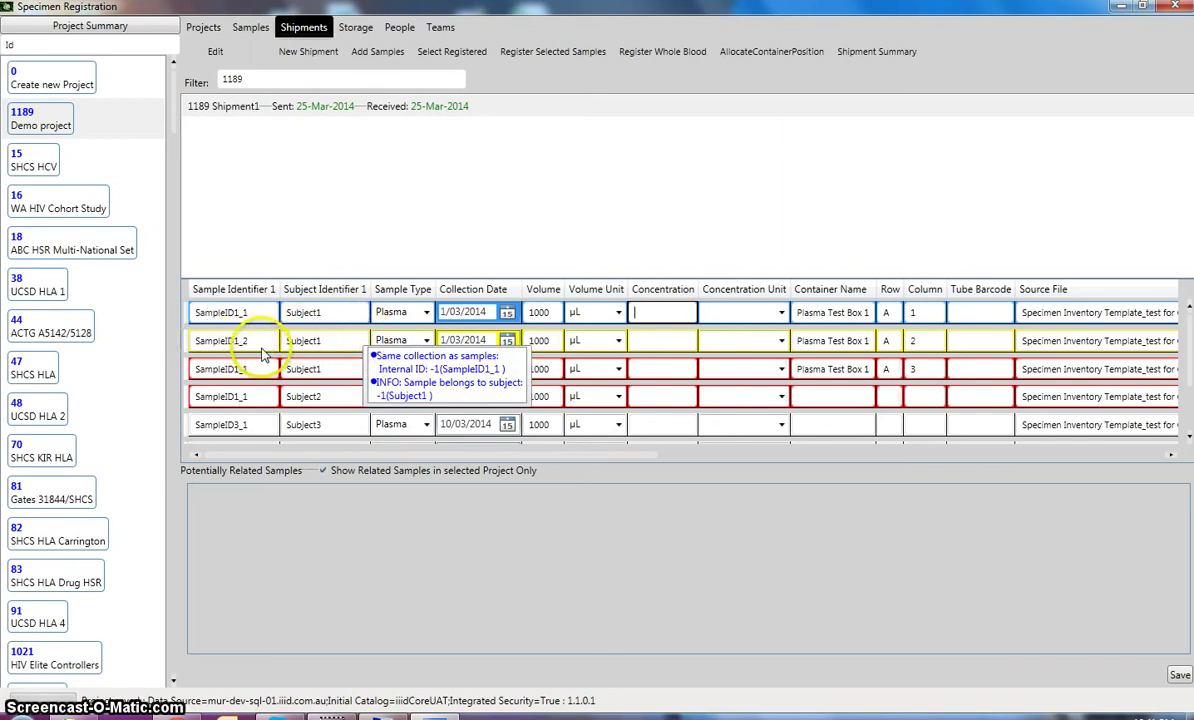
pyautogui.moveTo(245, 341); pyautogui.dragTo(205, 338)
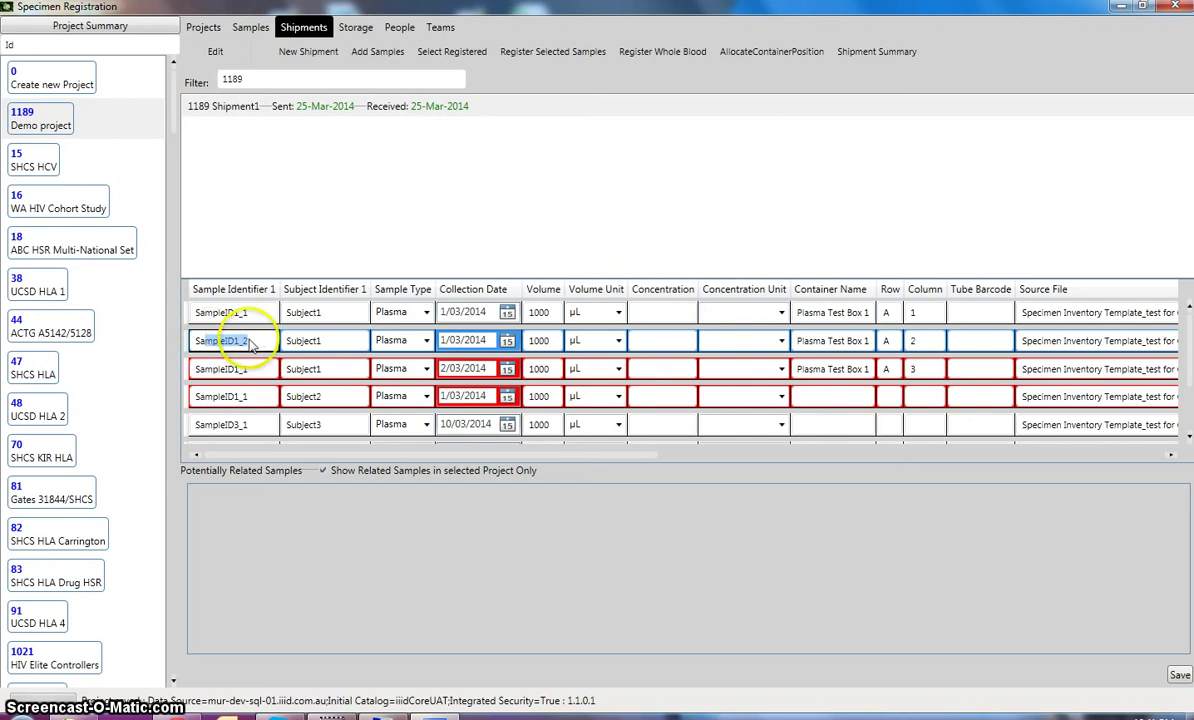